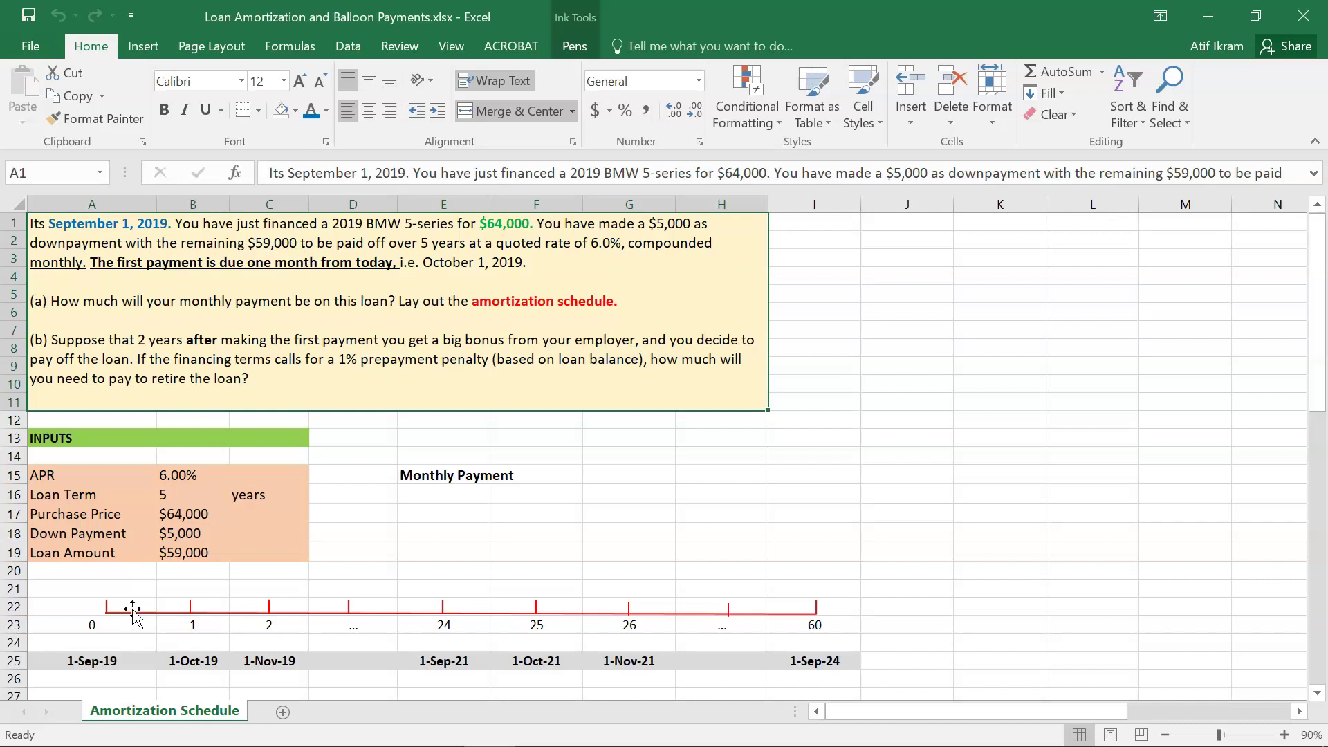
- Enter the loan amount as =59000 in A21, above period 0 of the timeline
left_click(101, 588)
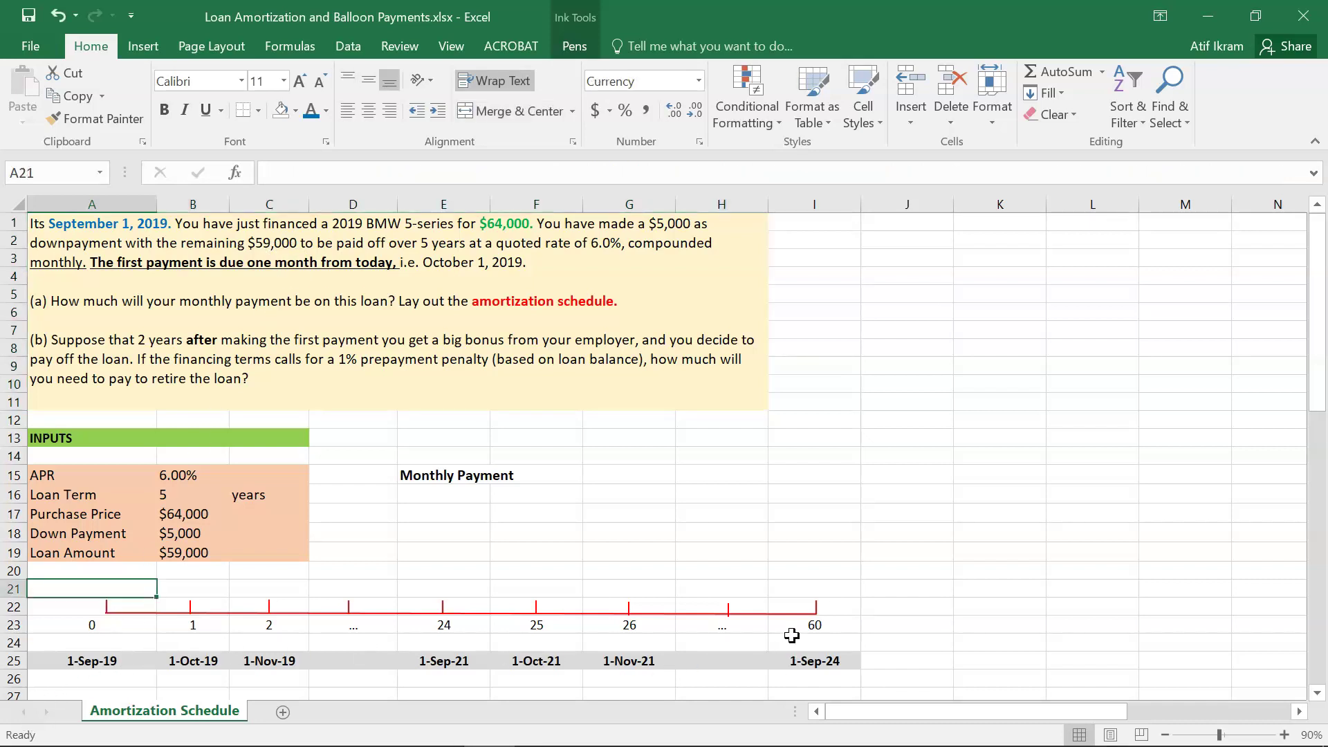
left_click(97, 627)
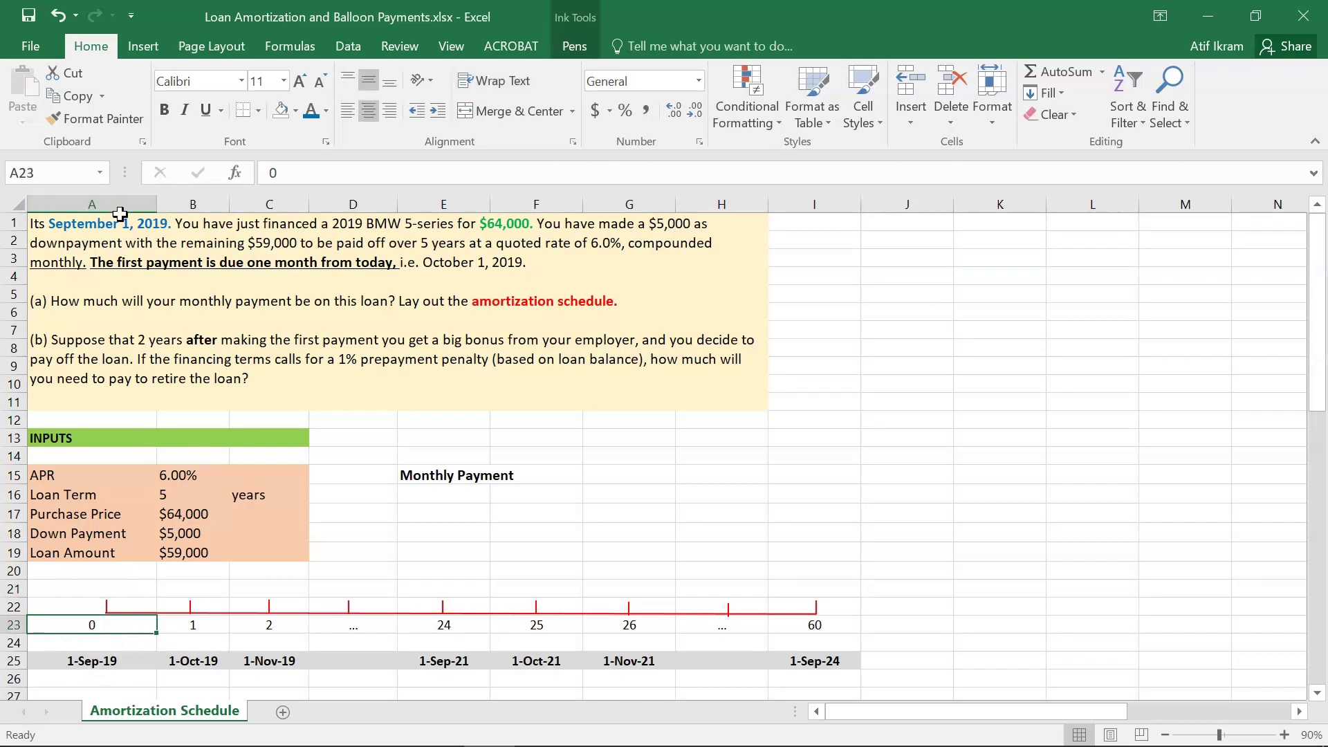
left_click(109, 589)
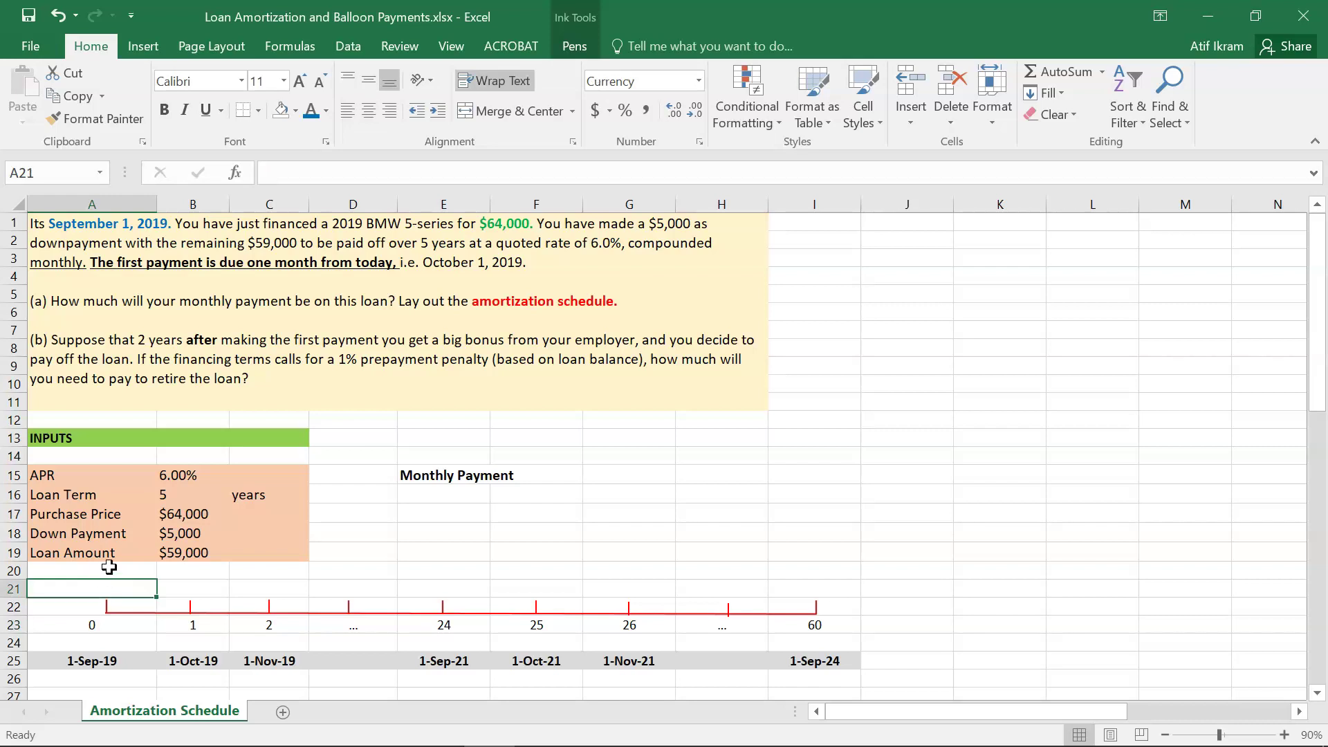
type("=59")
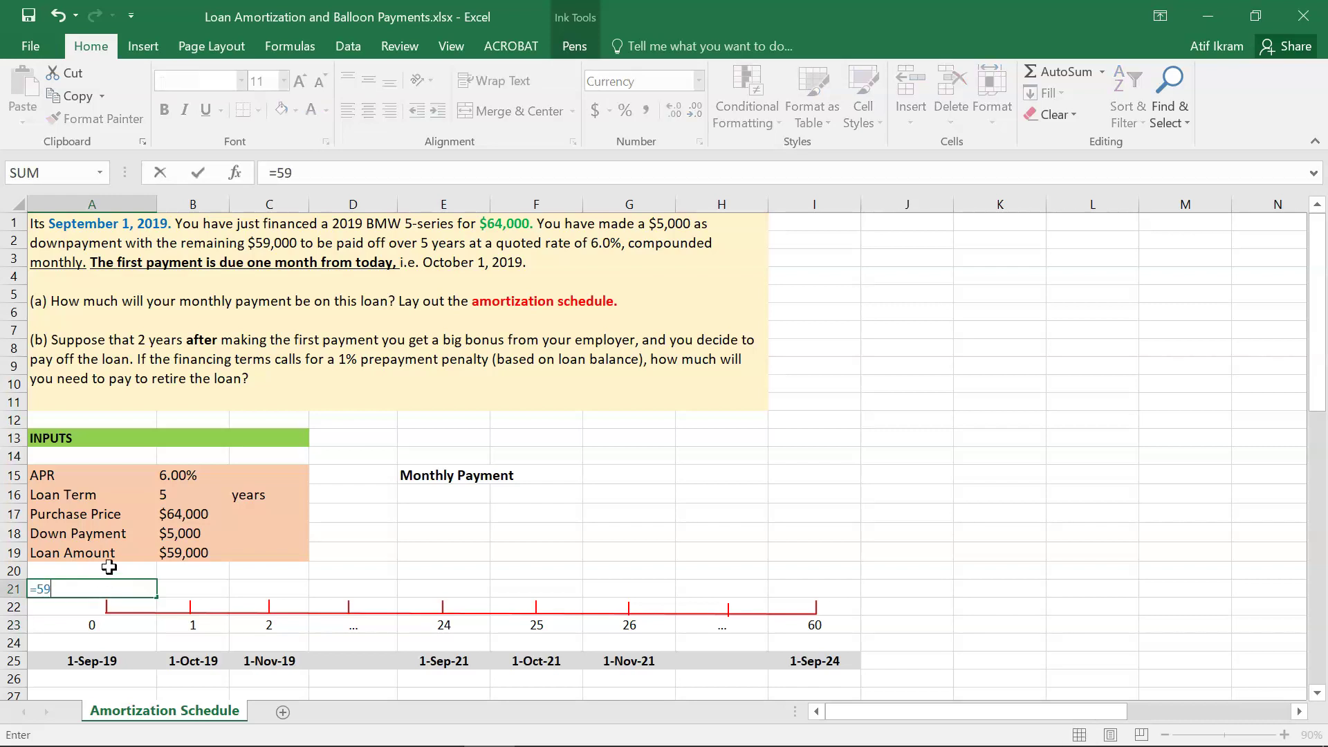
type("000")
key("Return")
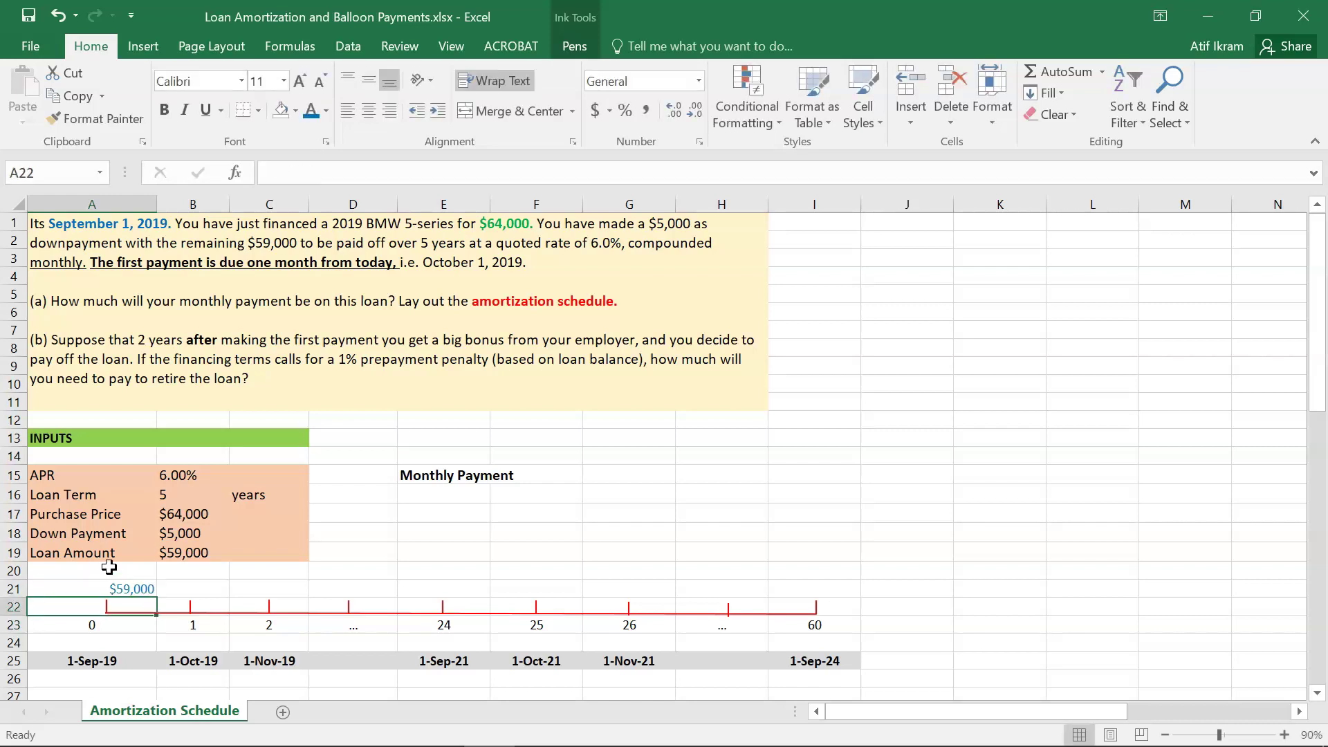
- Label periods 1 and 2 of the timeline with PMT in B21 and C21
key("Up")
key("Right")
type("P")
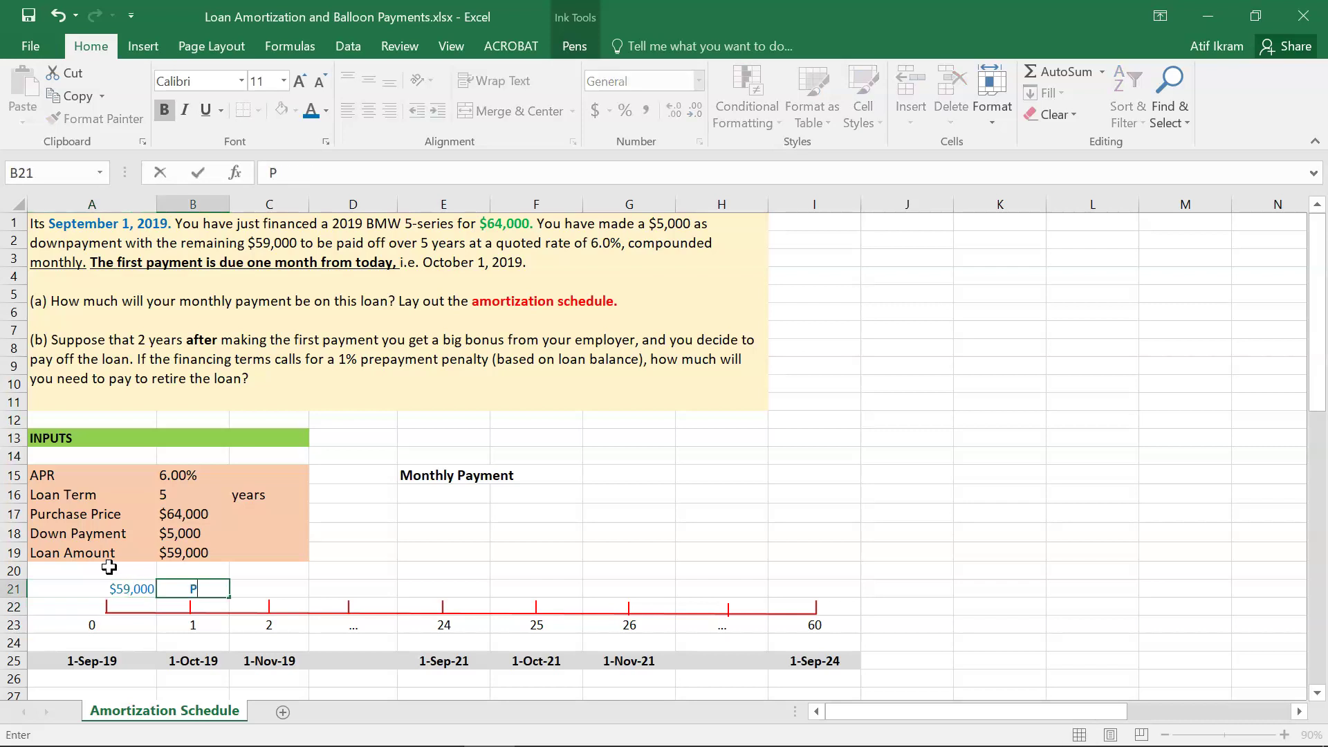
type("MT")
key("ctrl+Return")
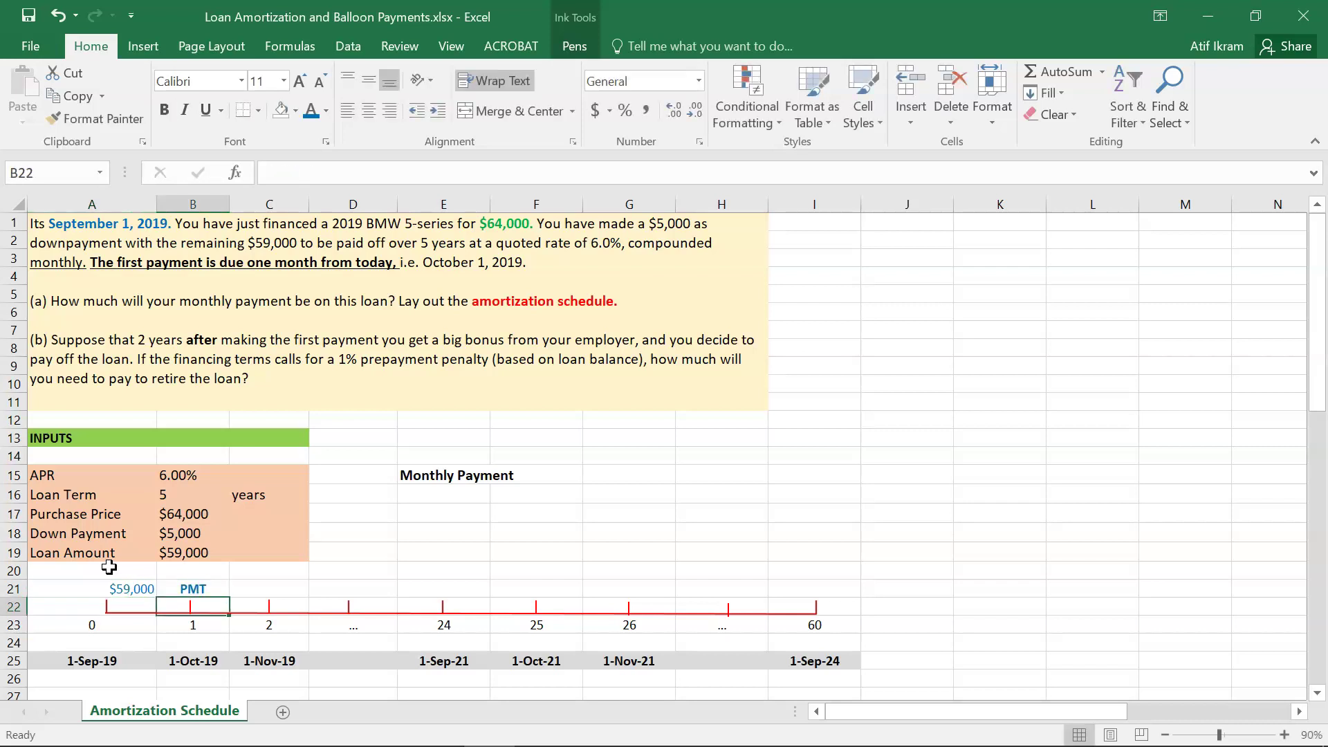
key("Right")
type("PMT")
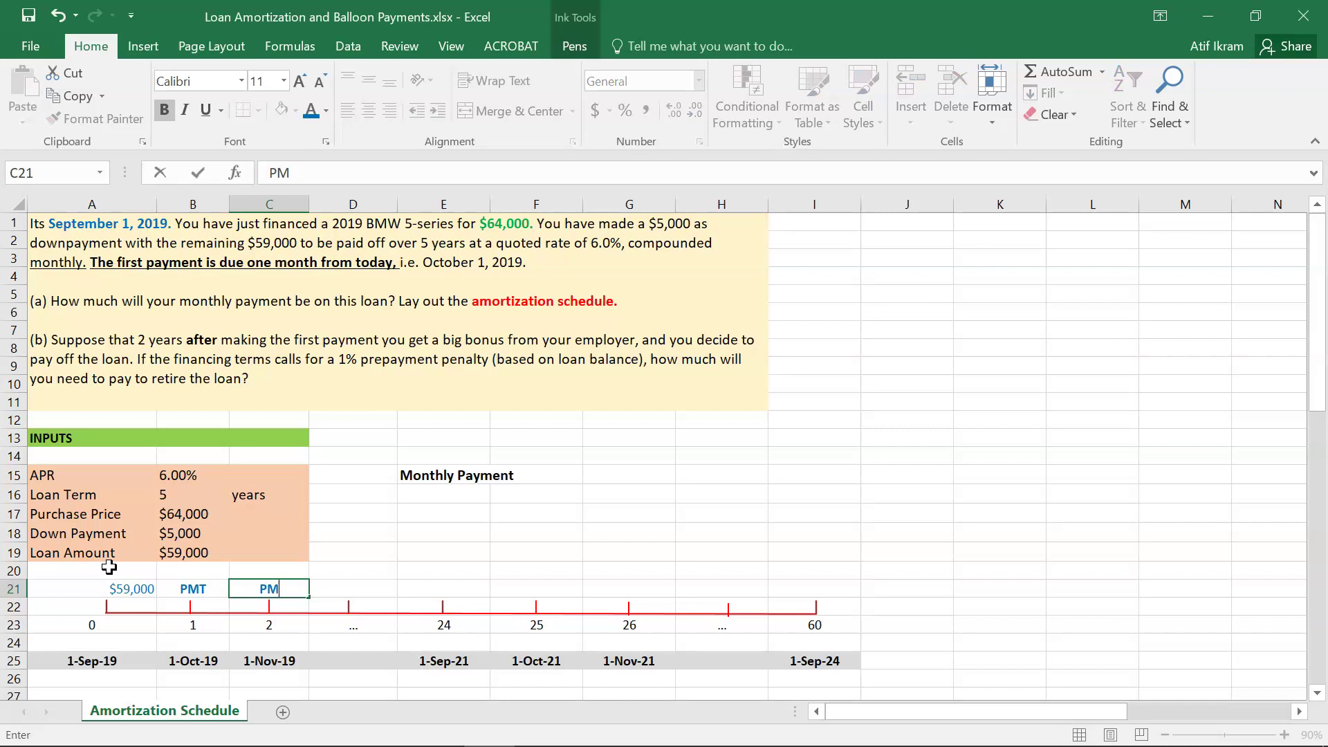
key("ctrl+Return")
- Label the final period, 60, of the timeline with PMT in I21
key("Right")
key("Right")
key("Right")
key("Right")
key("Right")
key("Right")
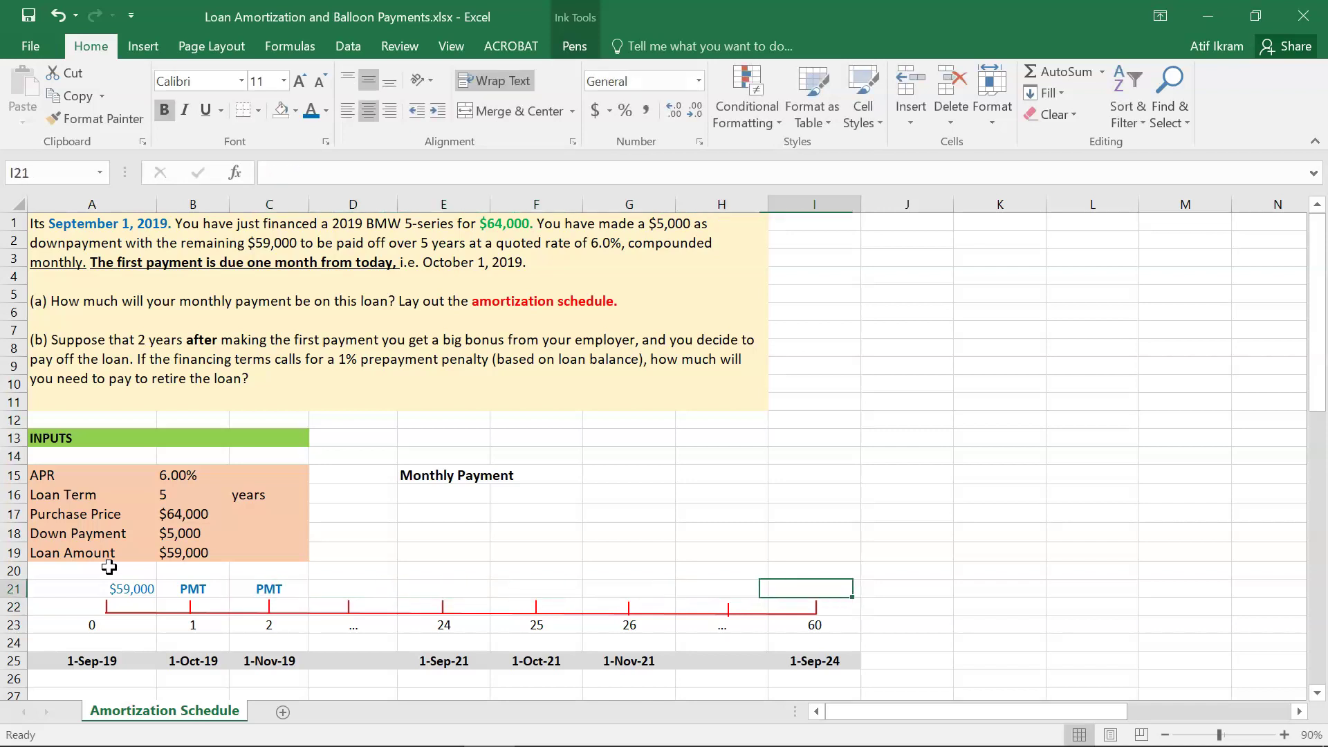
type("PMT")
key("ctrl+Return")
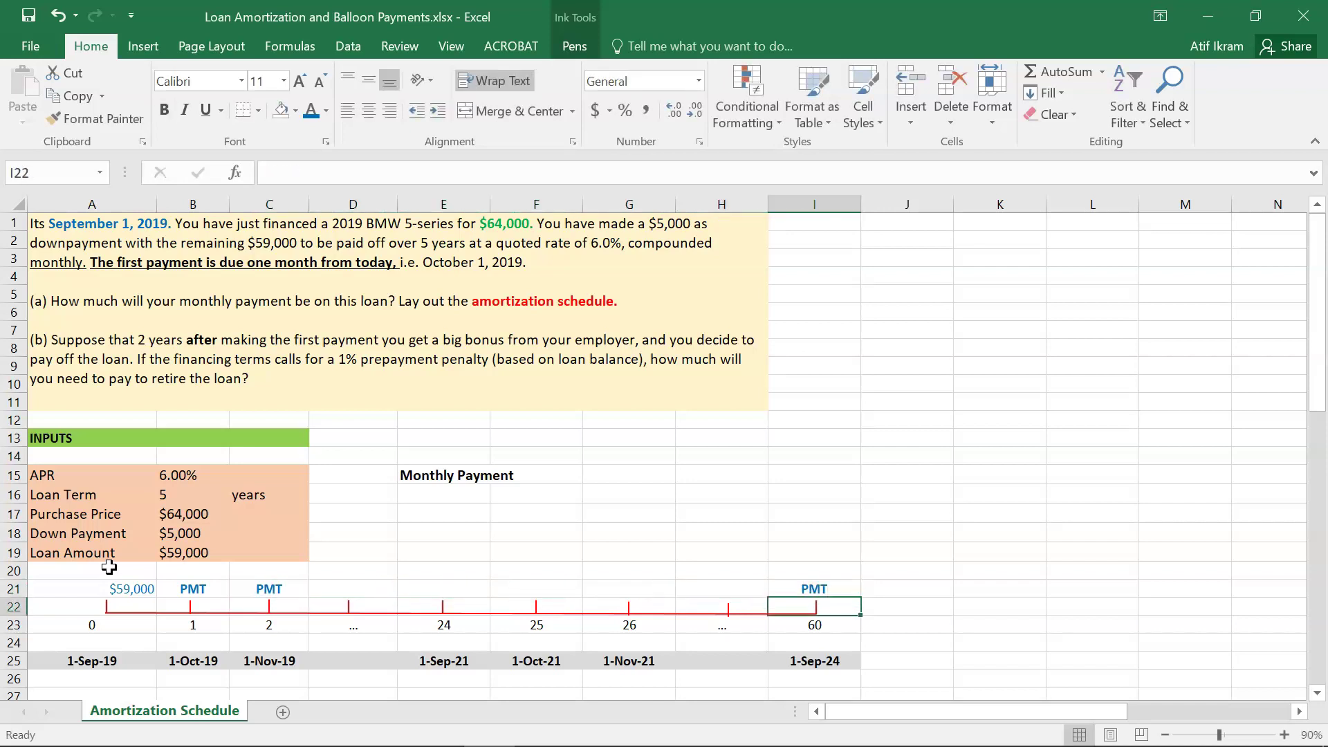
key("Left")
key("Left")
key("Left")
key("Left")
key("Left")
key("Left")
key("Left")
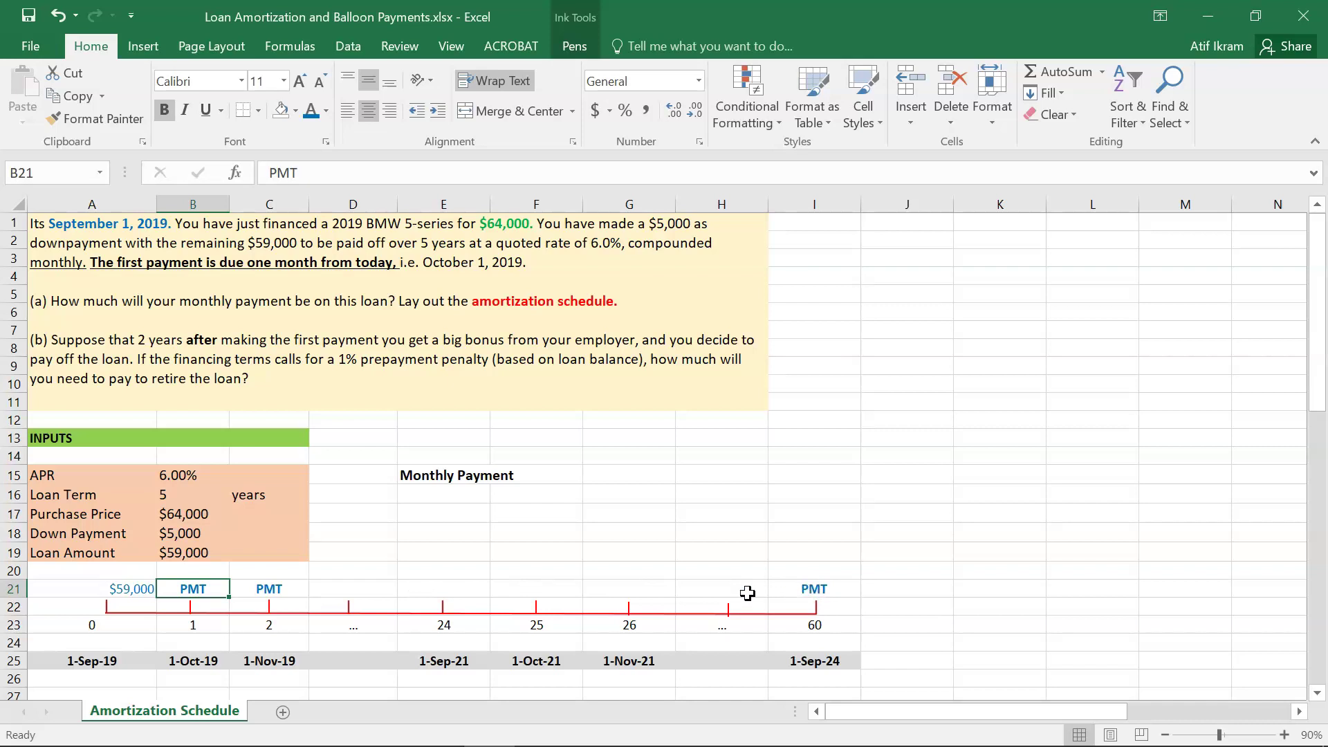
- Calculate the monthly payment in G15 with the formula =pmt(B15/12, B16*12, -1*A21,,)
left_click(128, 589)
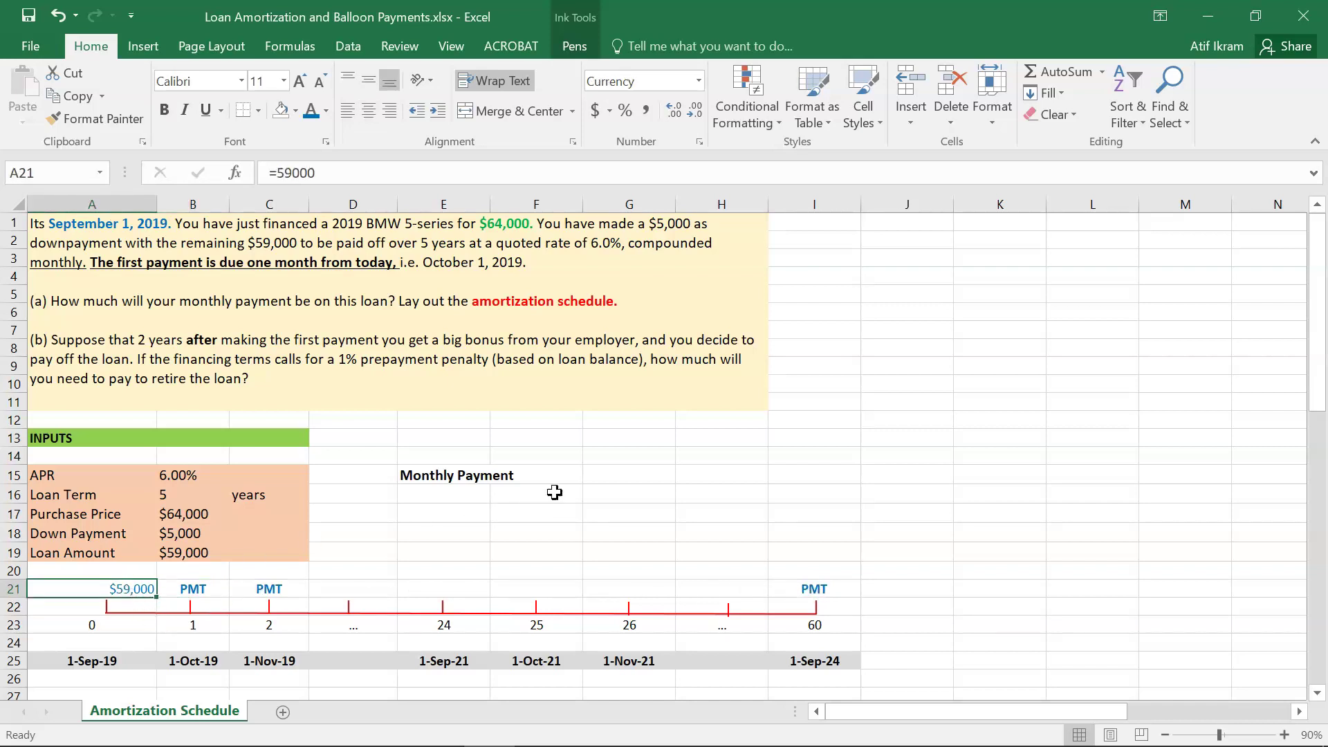
left_click(609, 475)
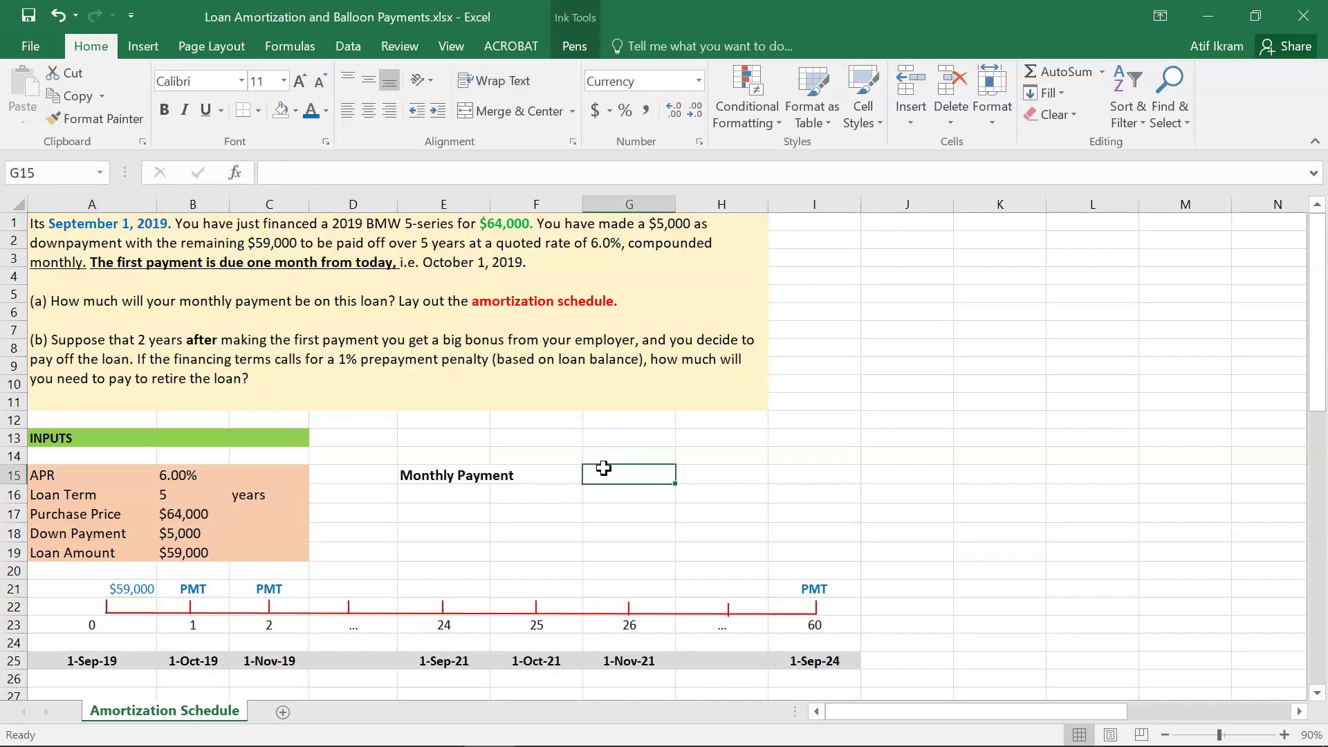
type("=")
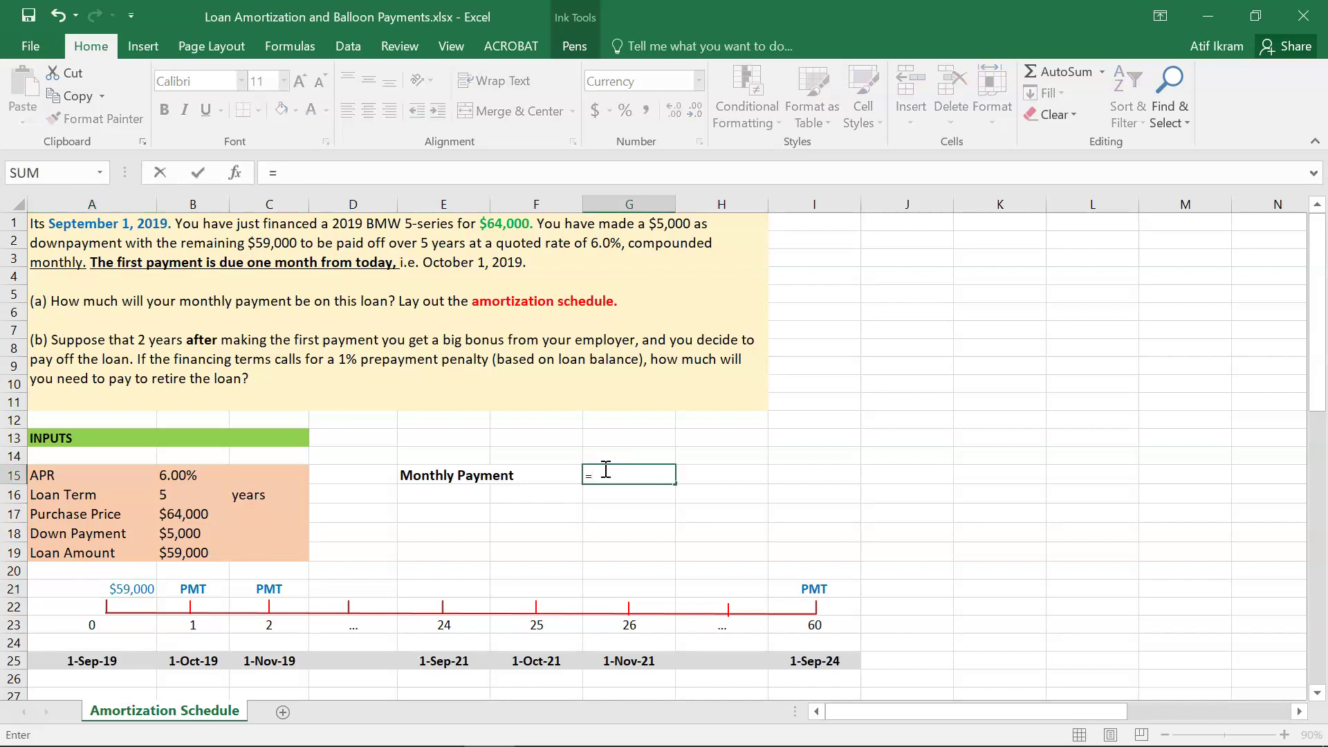
type("pmt")
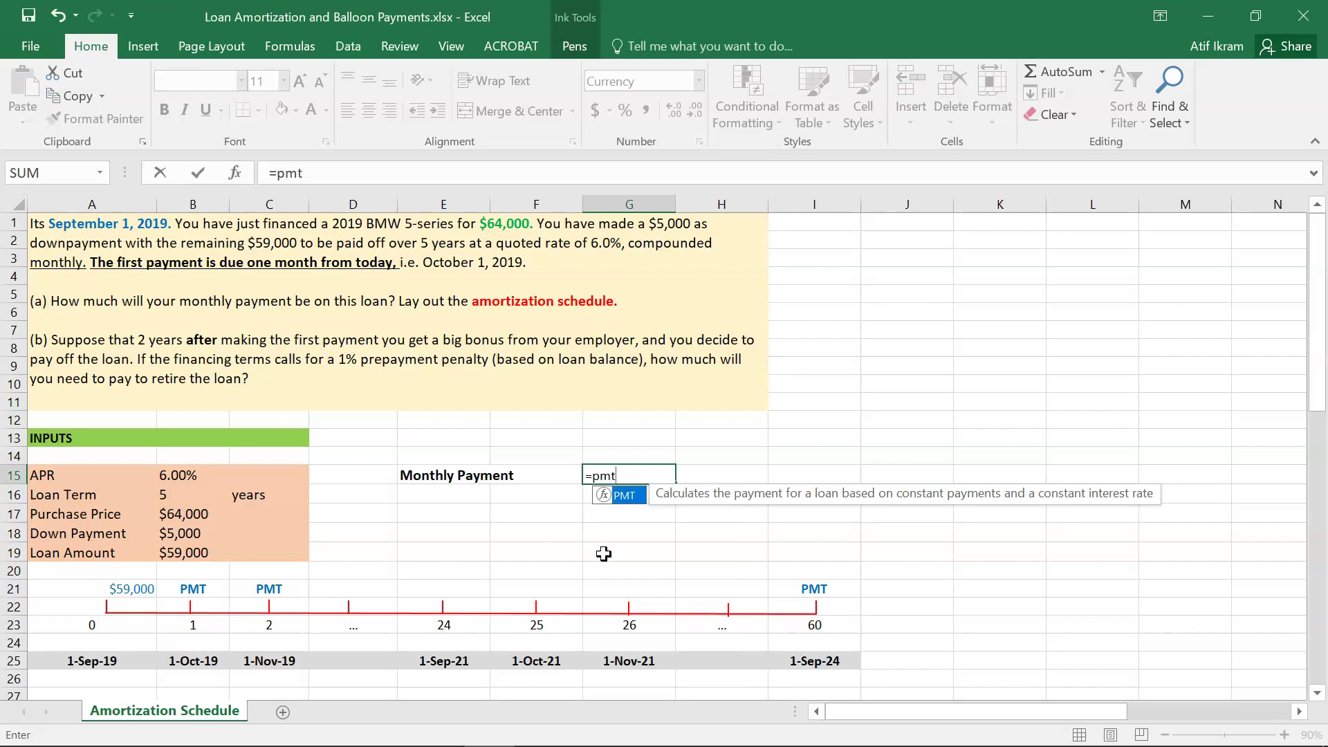
type("(")
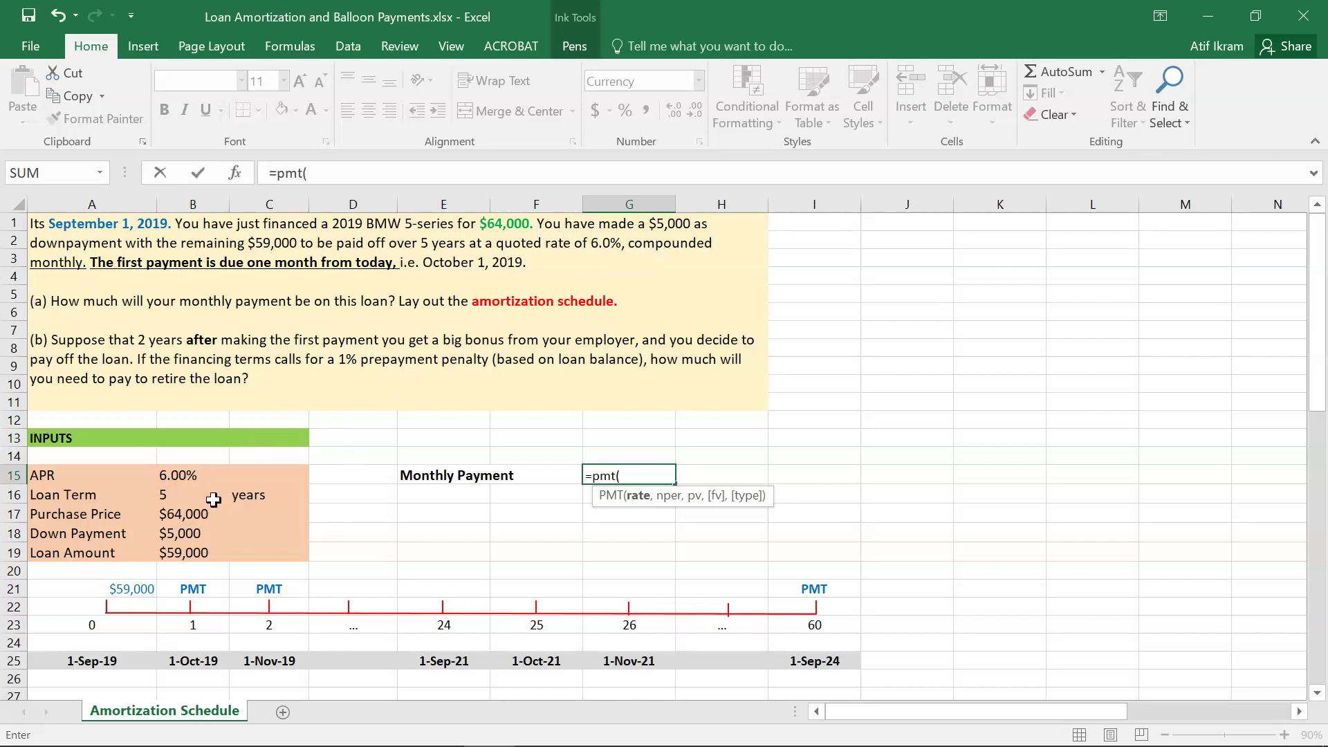
left_click(182, 476)
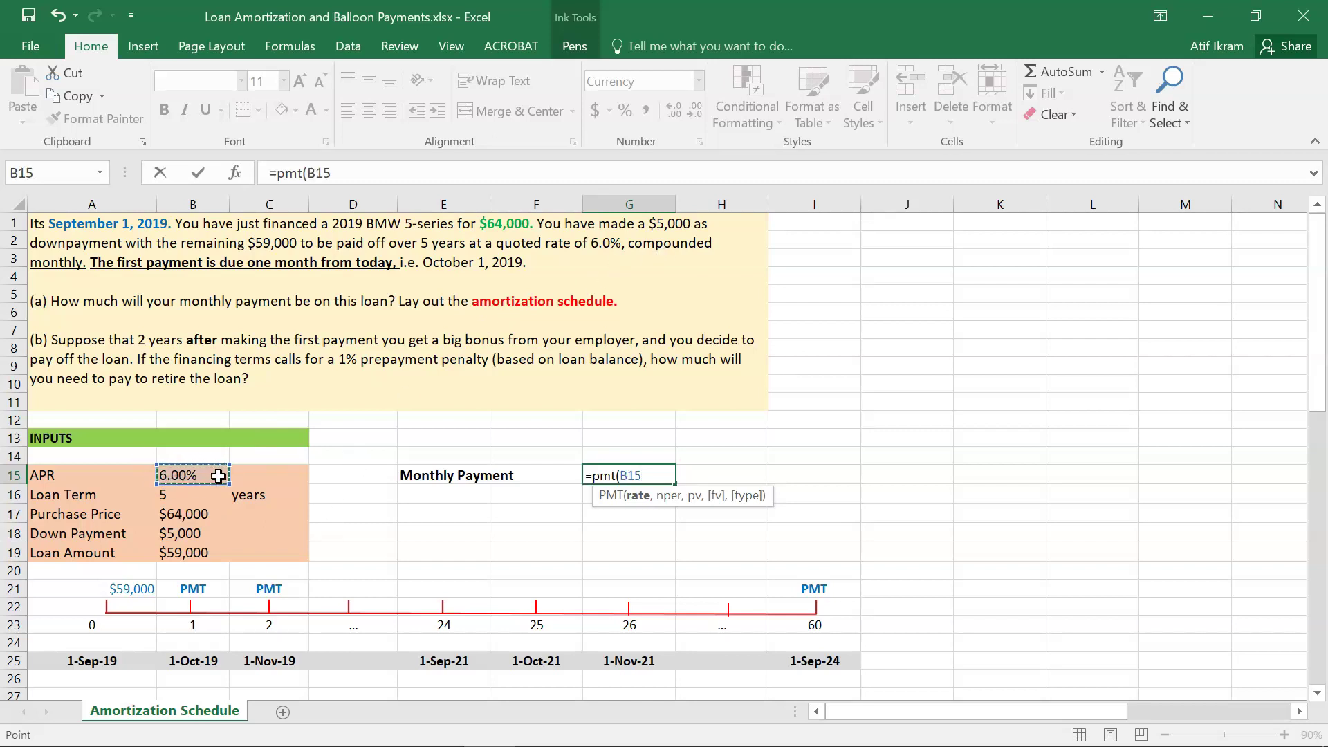
type("/12,")
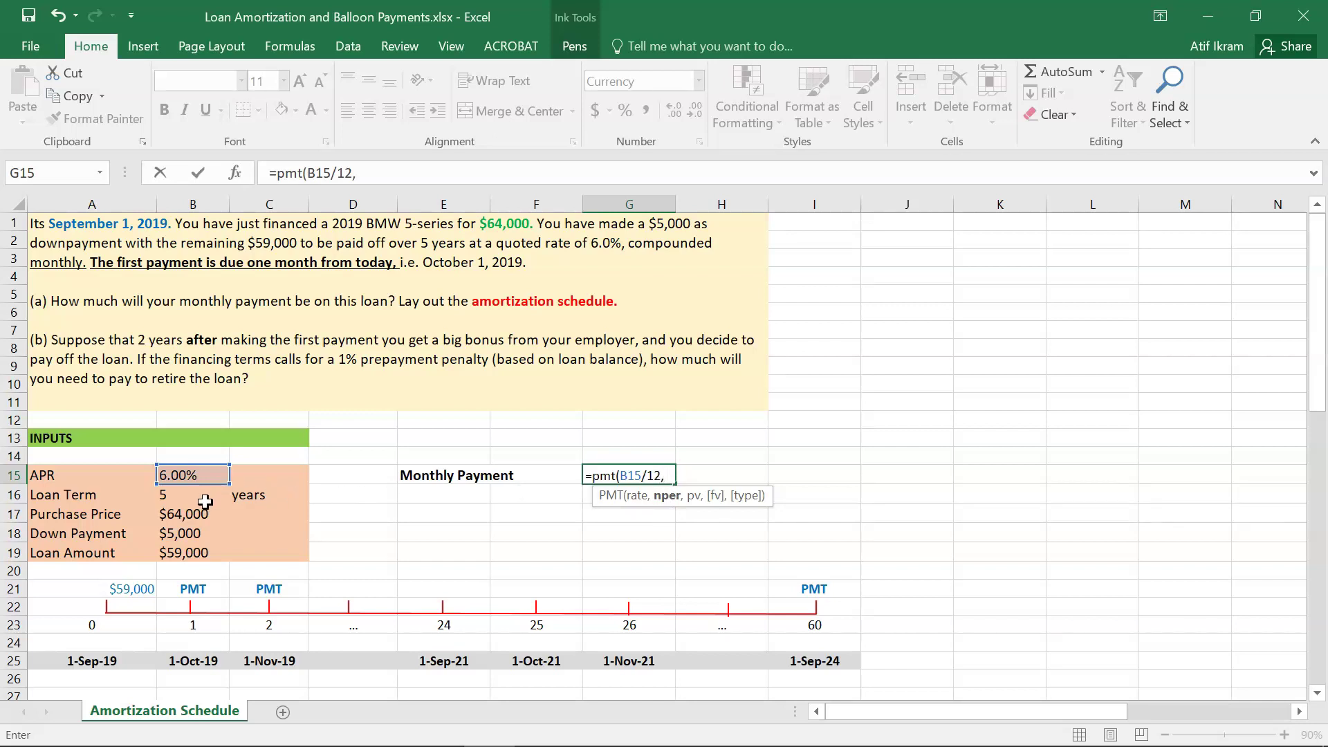
left_click(177, 495)
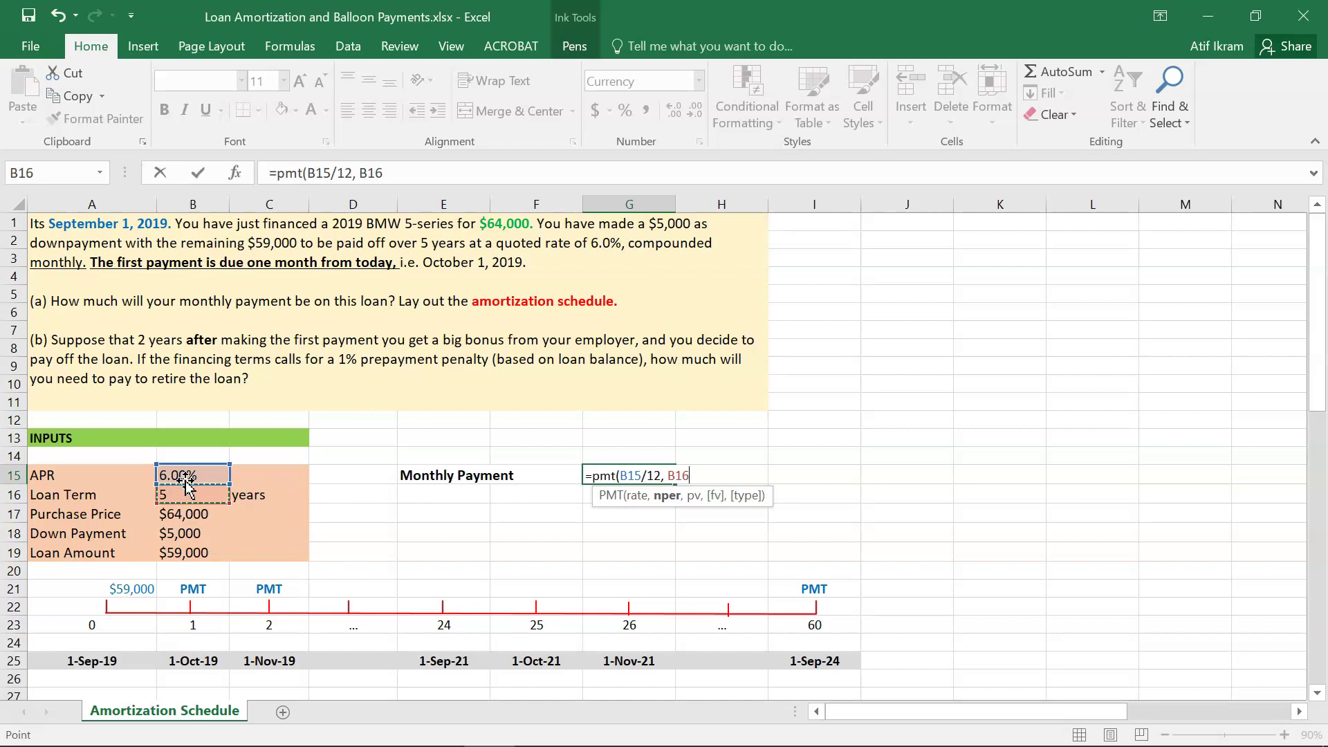
type("*12, -1*")
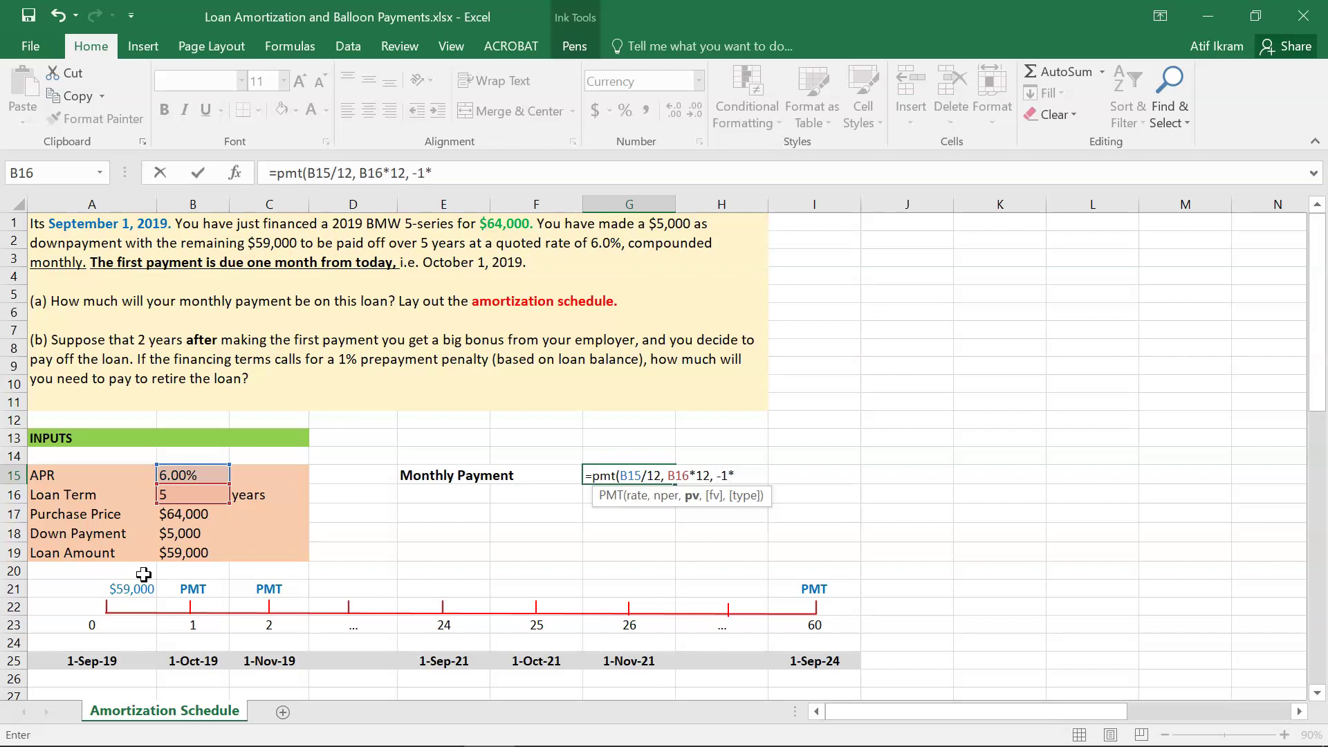
left_click(132, 589)
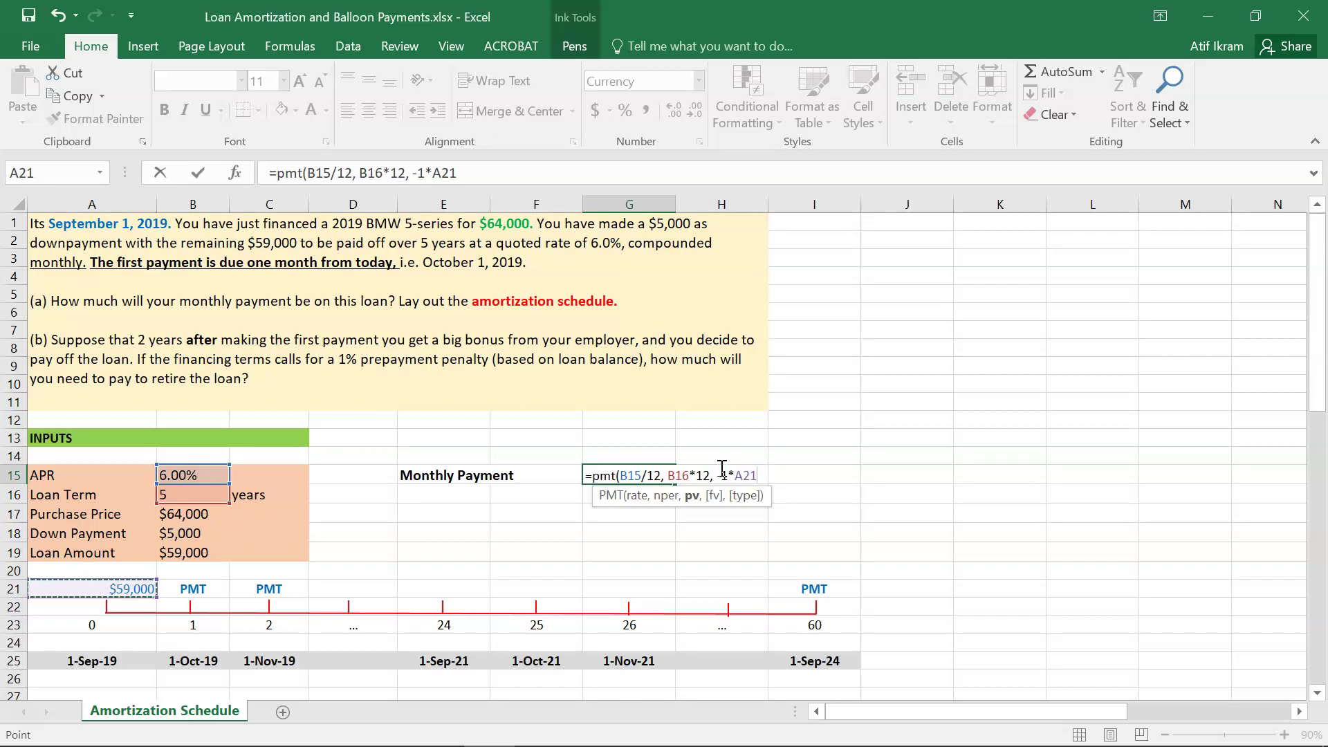
type(",")
type(",")
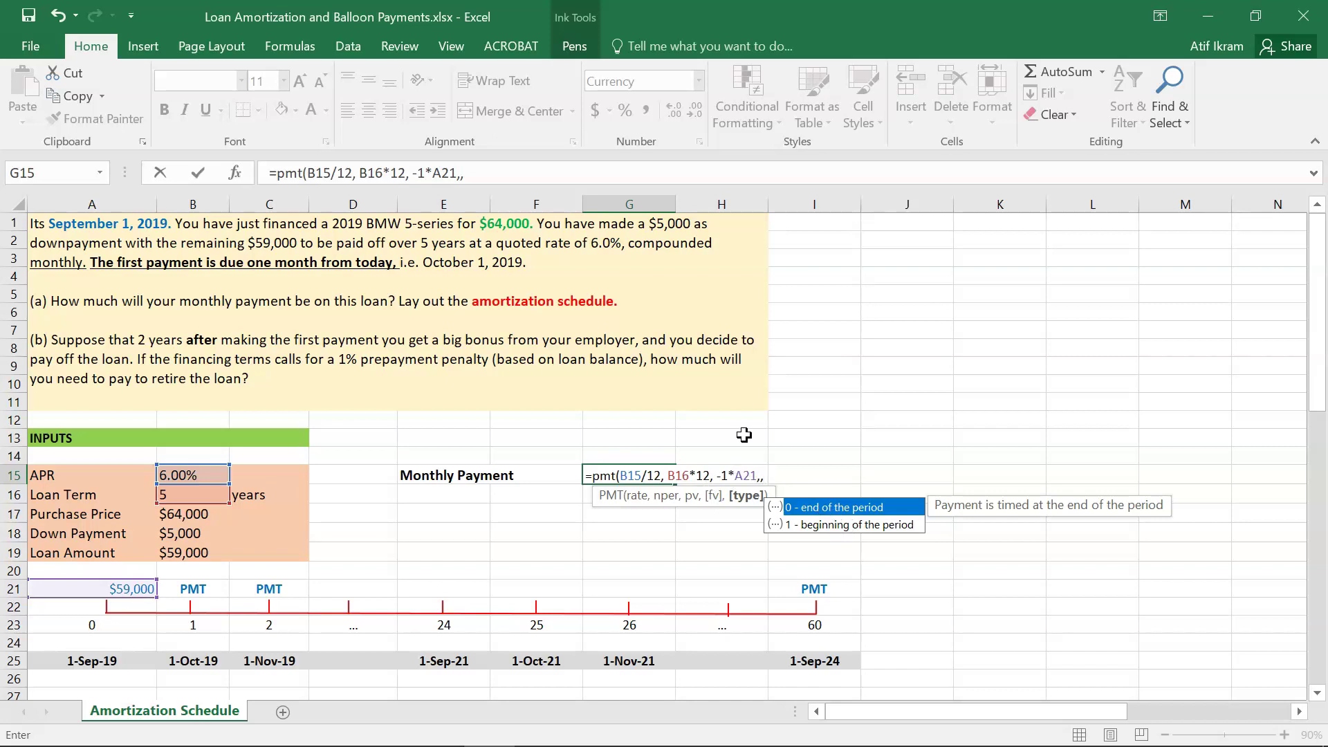
type(")")
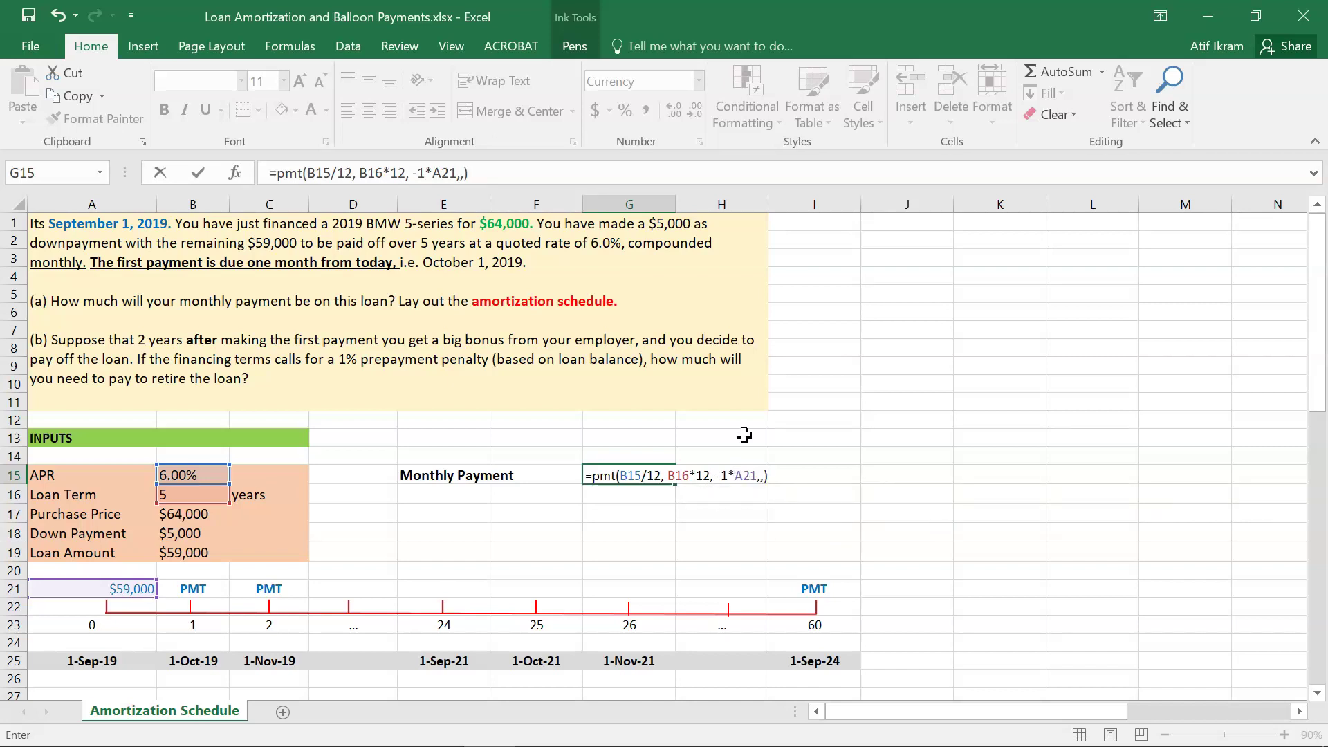
key("Return")
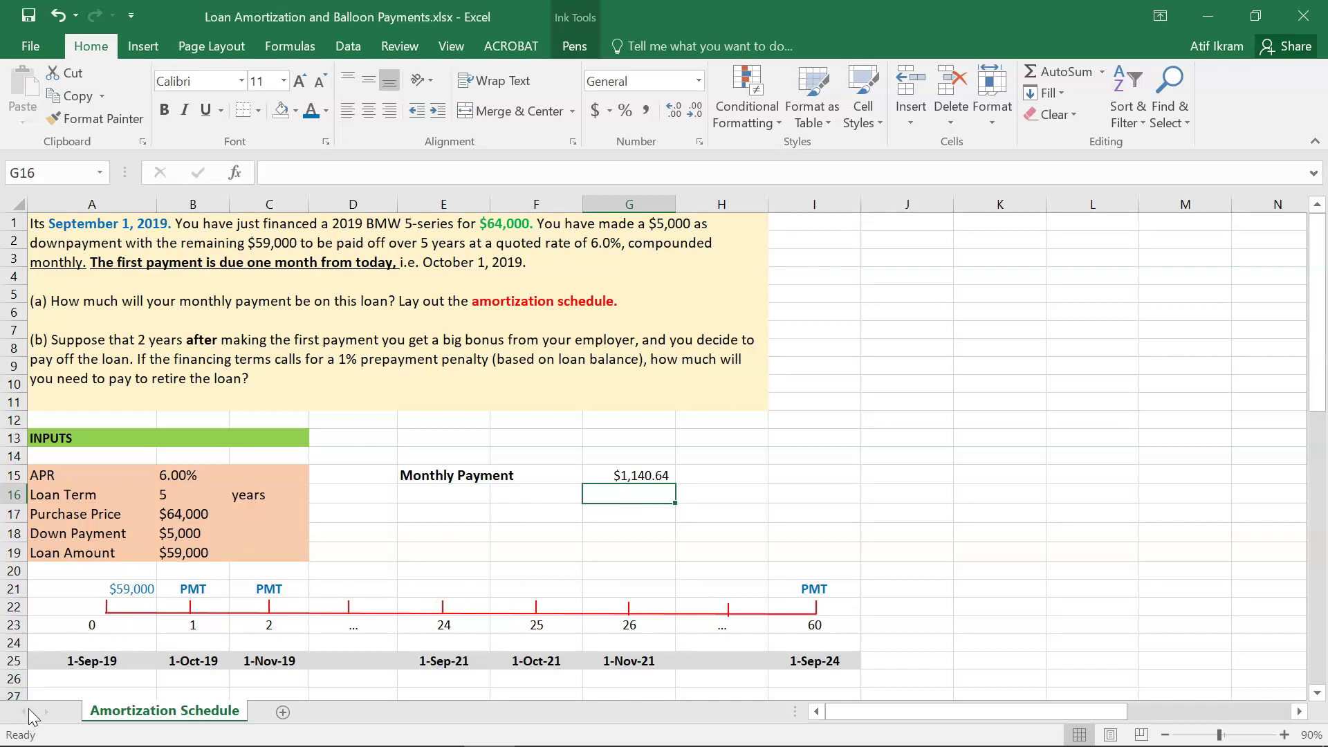
- Go to the amortization schedule table in columns O to T and examine its headings, payment numbers and dates
left_click(121, 588)
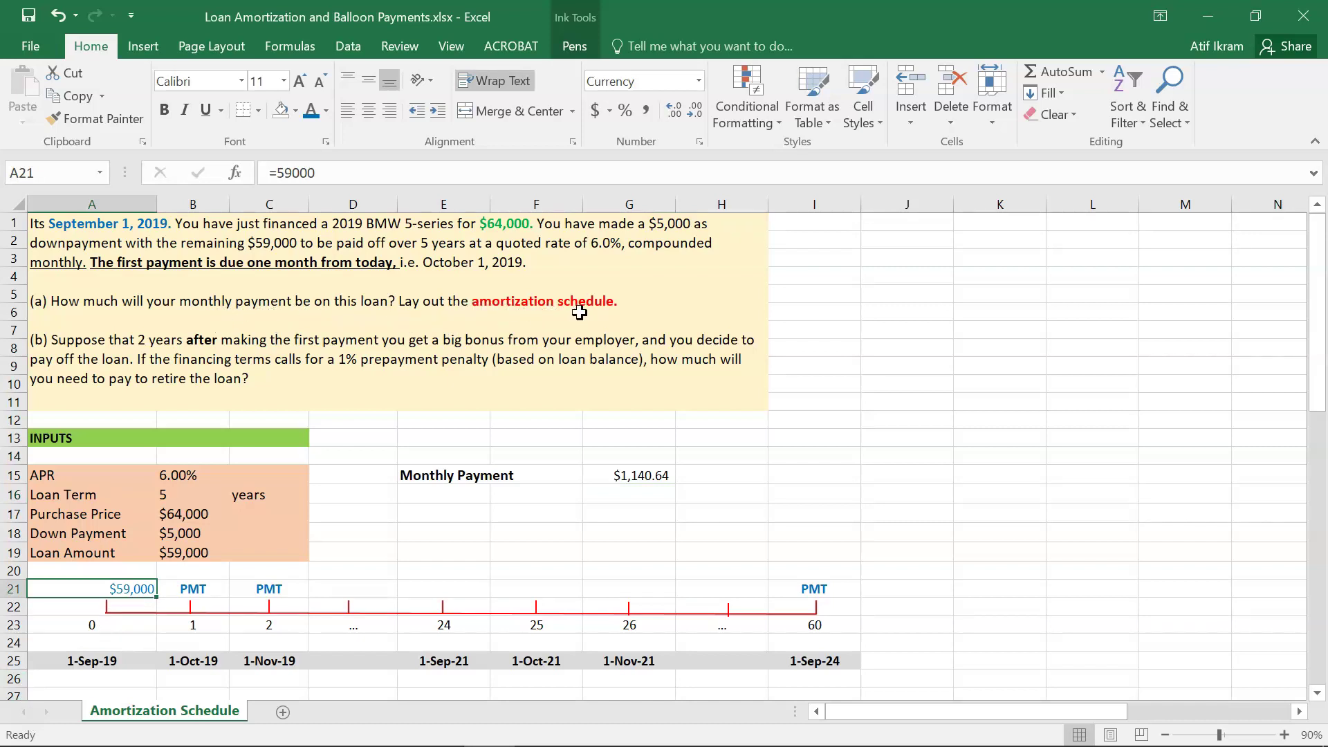
key("Right")
key("Right")
key("Right")
key("Right")
key("Right")
key("Right")
key("Right")
key("Right")
key("Right")
key("Right")
key("Right")
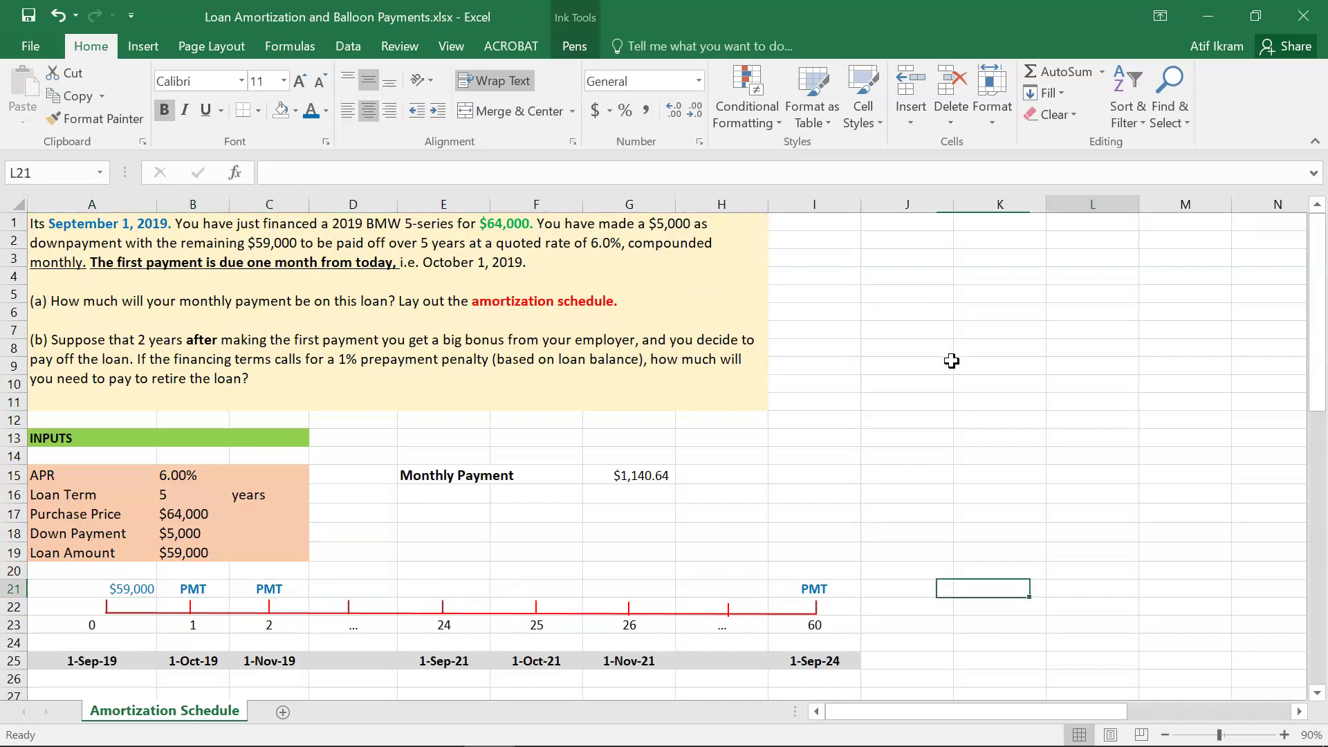
key("Right")
key("Right")
key("Right")
key("Right")
key("Right")
key("Right")
key("Right")
key("Right")
key("Right")
key("Right")
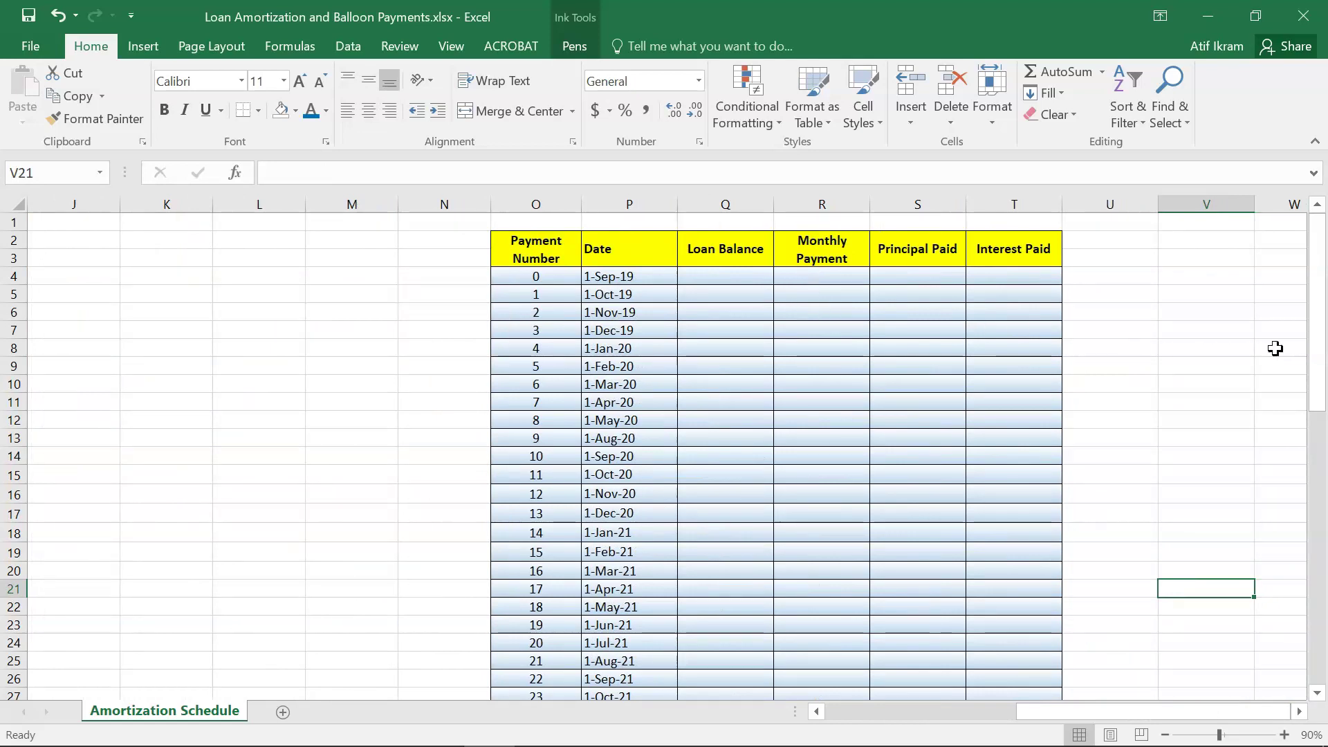
left_click_drag(1319, 342, 1323, 371)
left_click(621, 279)
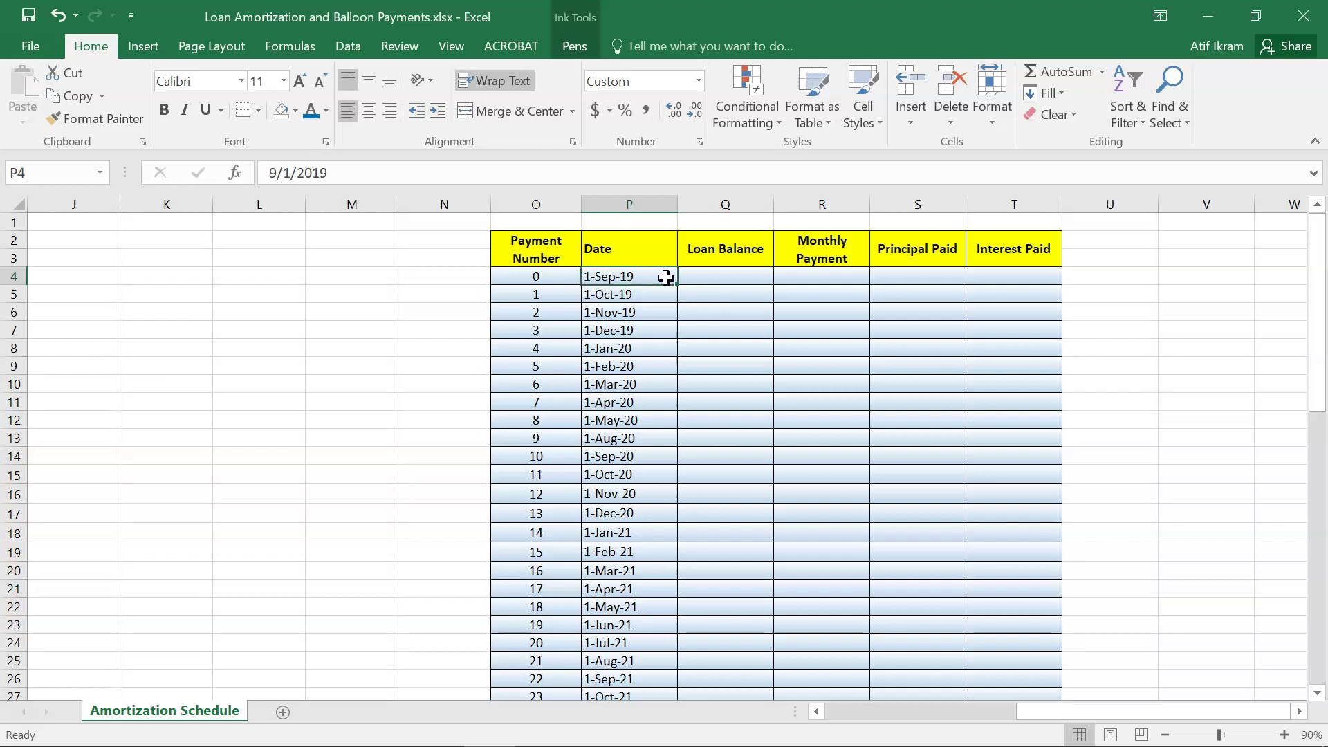
- Enter $59,000 as the opening loan balance for payment number 0 in Q4
left_click(715, 280)
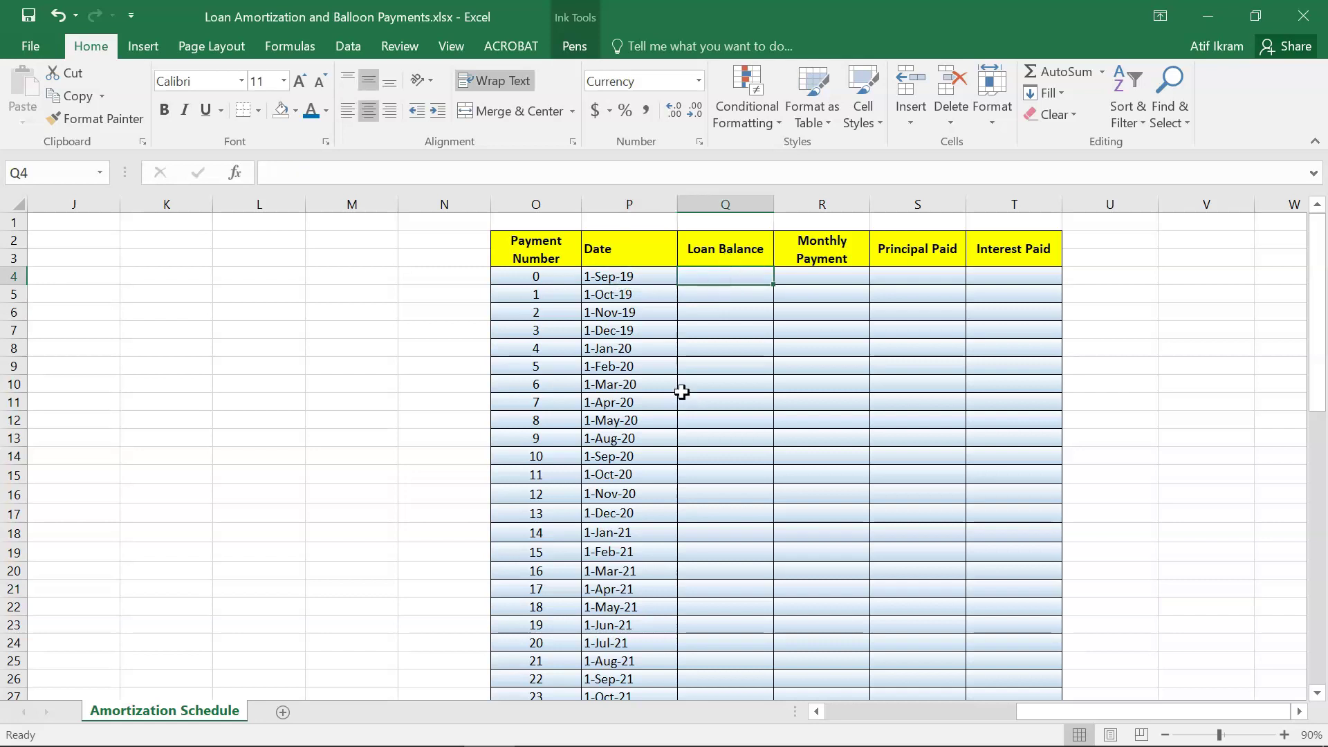
type("$59,000")
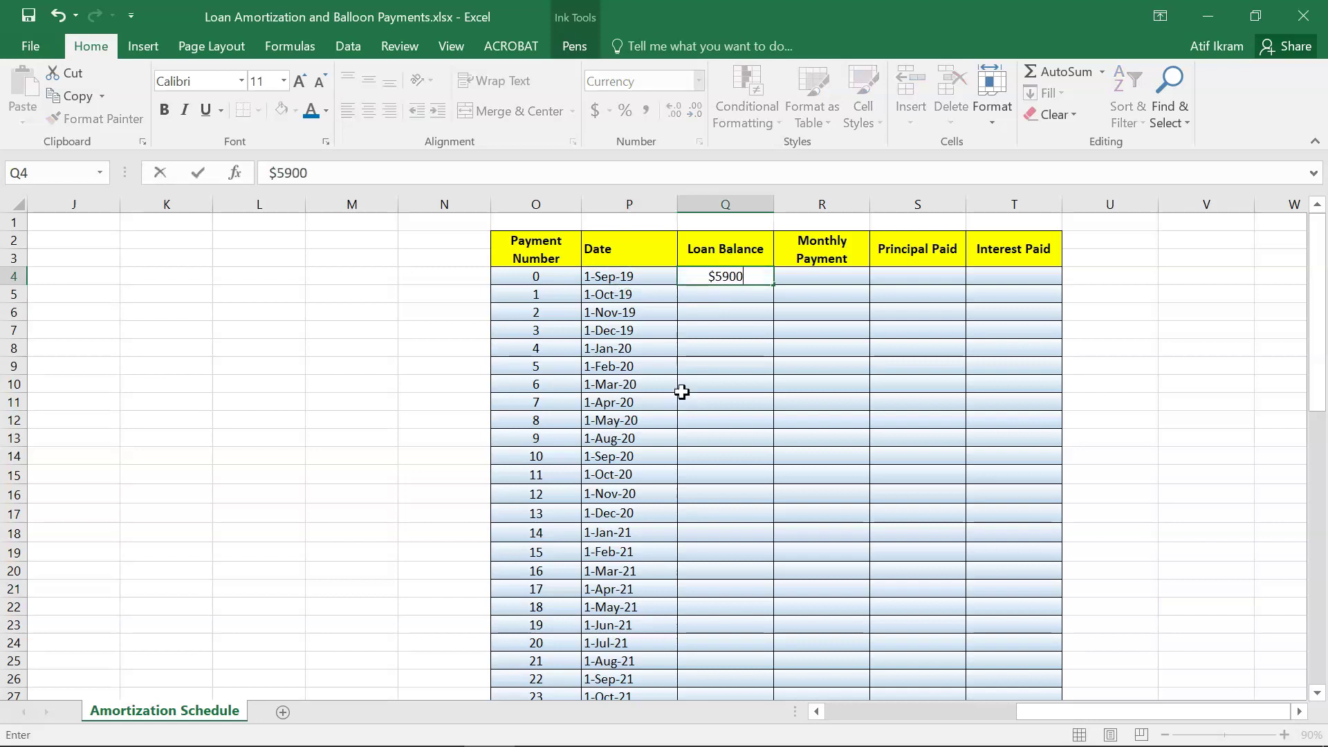
key("Return")
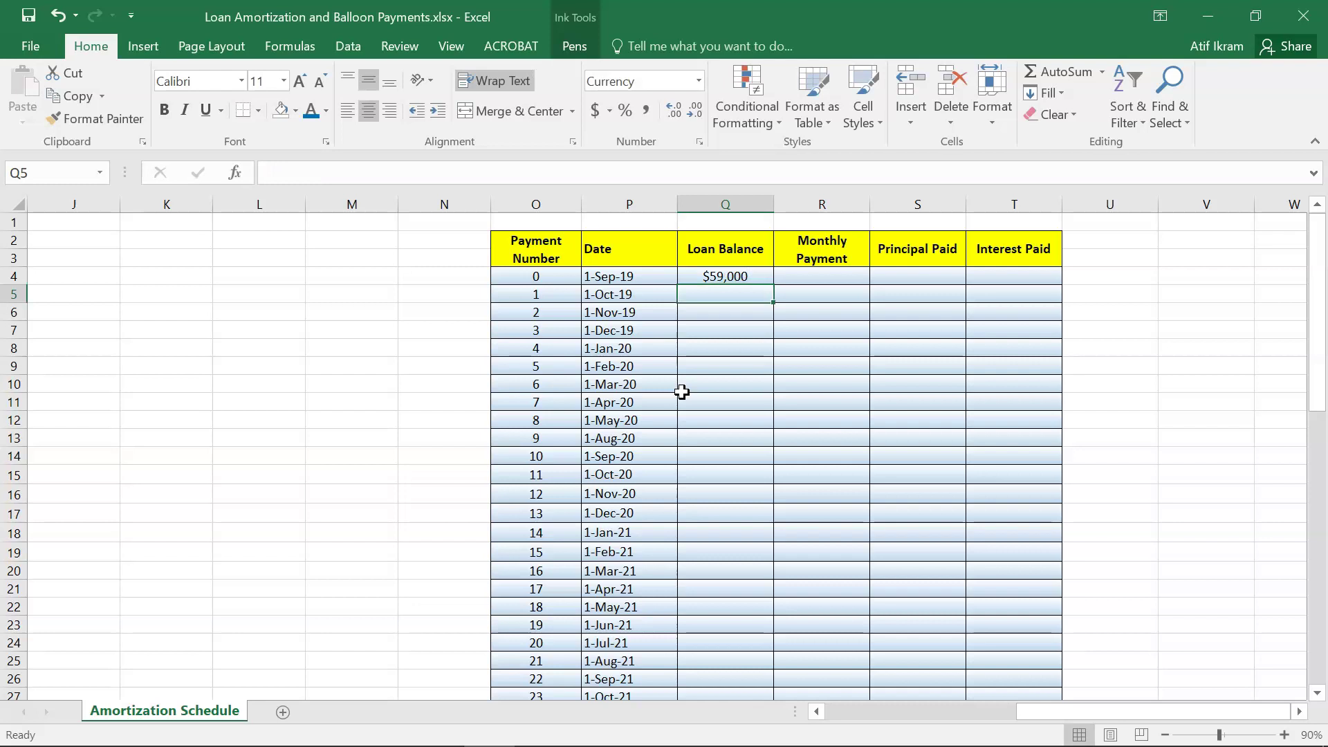
- Enter 0 for the monthly payment, principal paid and interest paid in the payment number 0 row, R4 to T4
key("Up")
key("Right")
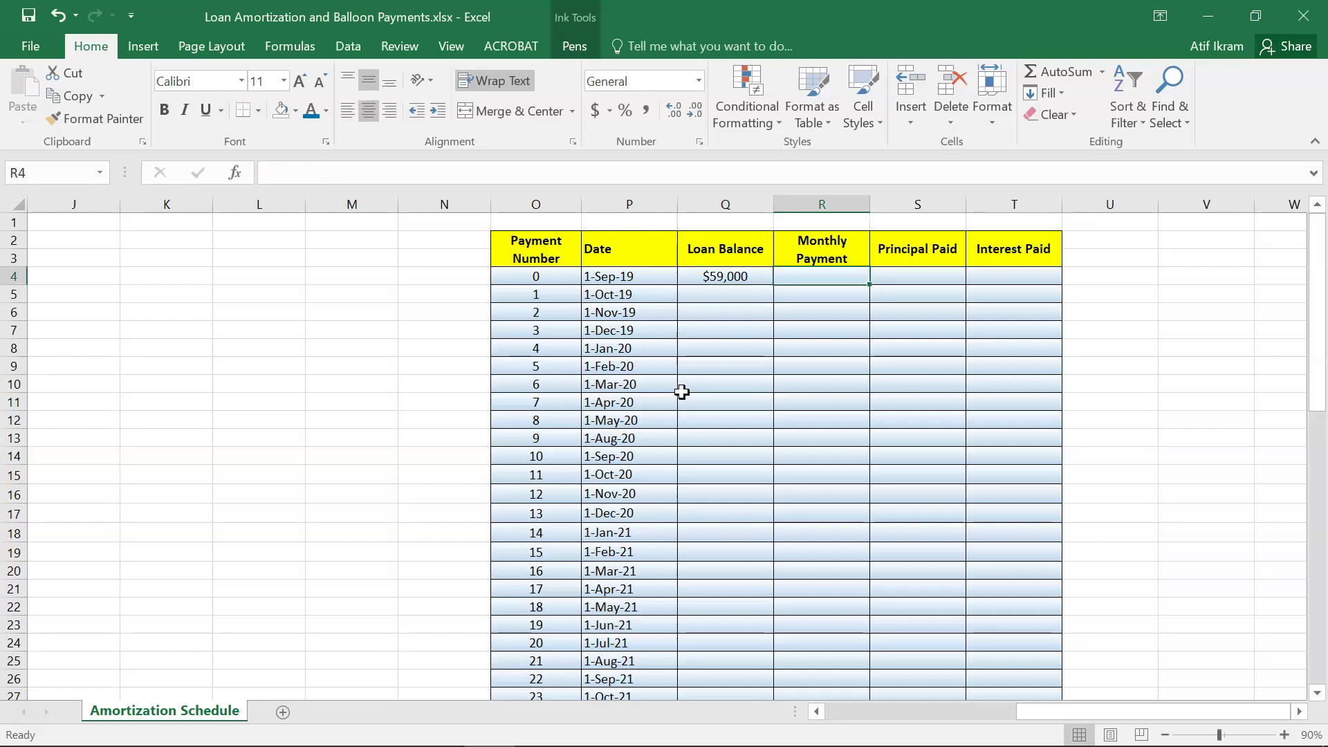
type("0")
key("Tab")
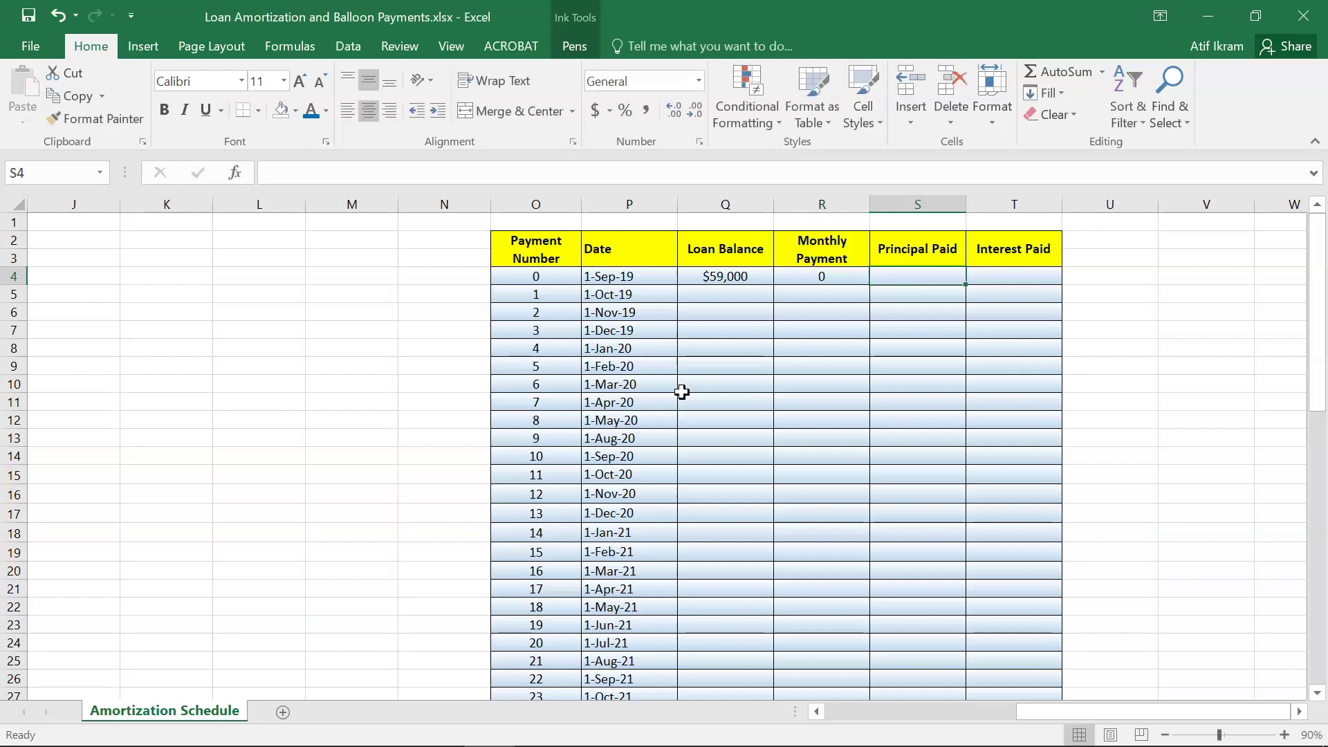
type("0")
key("Tab")
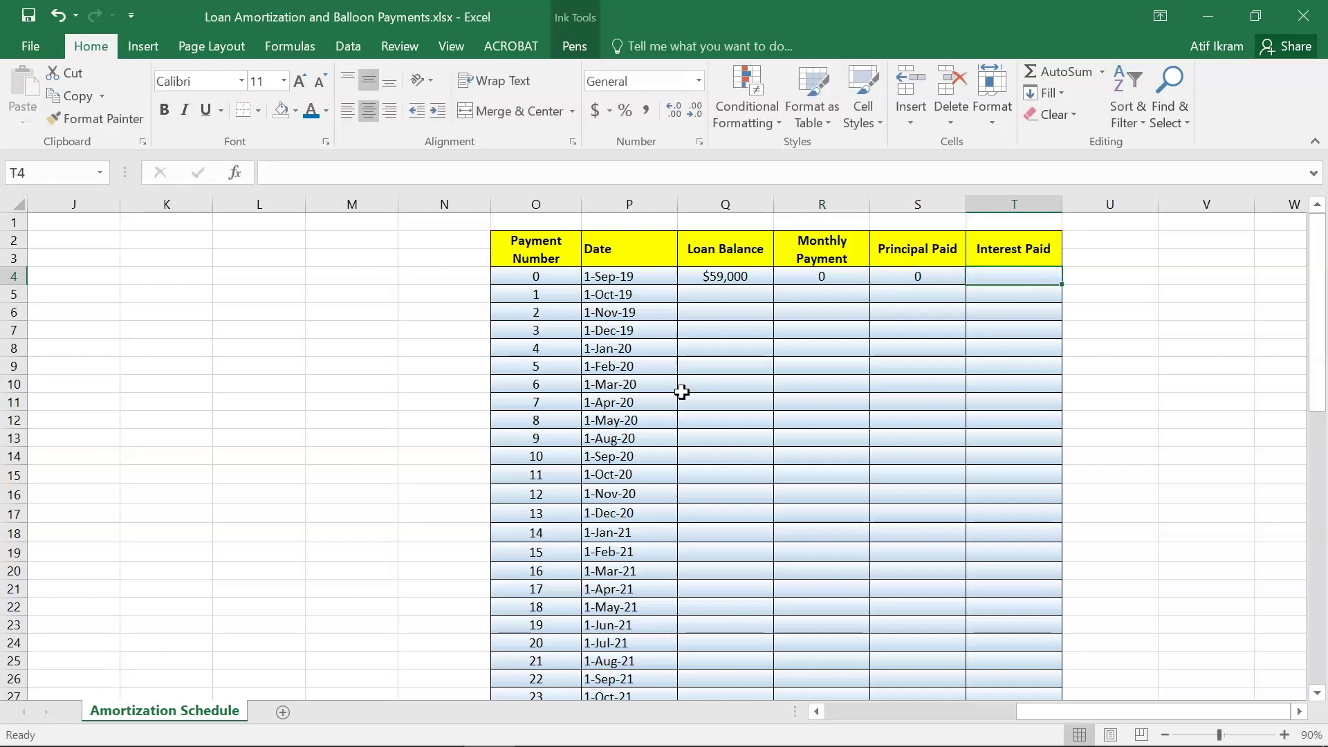
type("0")
key("Return")
key("Left")
key("Left")
key("Left")
key("Left")
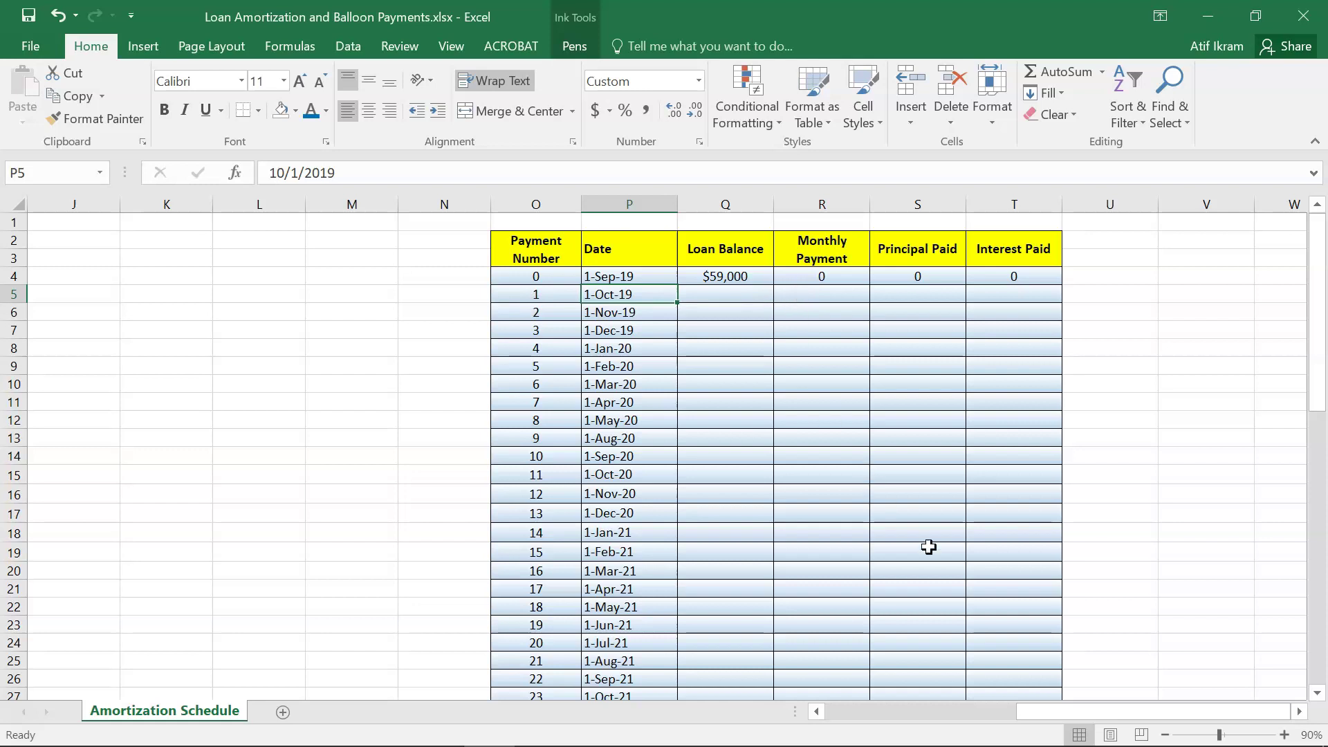
- Calculate the monthly payment for payment number 1 in R5 with the formula =pmt(0.005,60,-1*59000)
left_click_drag(1059, 712, 914, 710)
left_click(526, 476)
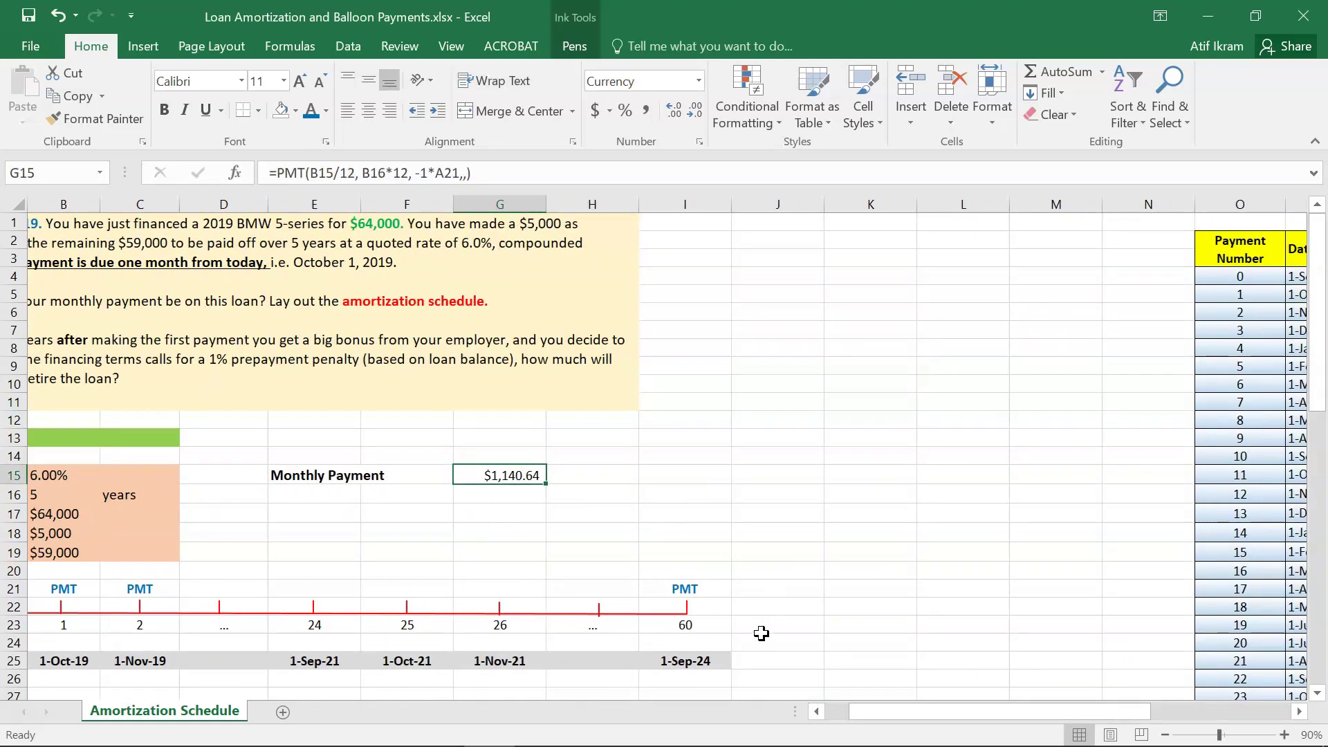
left_click_drag(912, 716, 1090, 709)
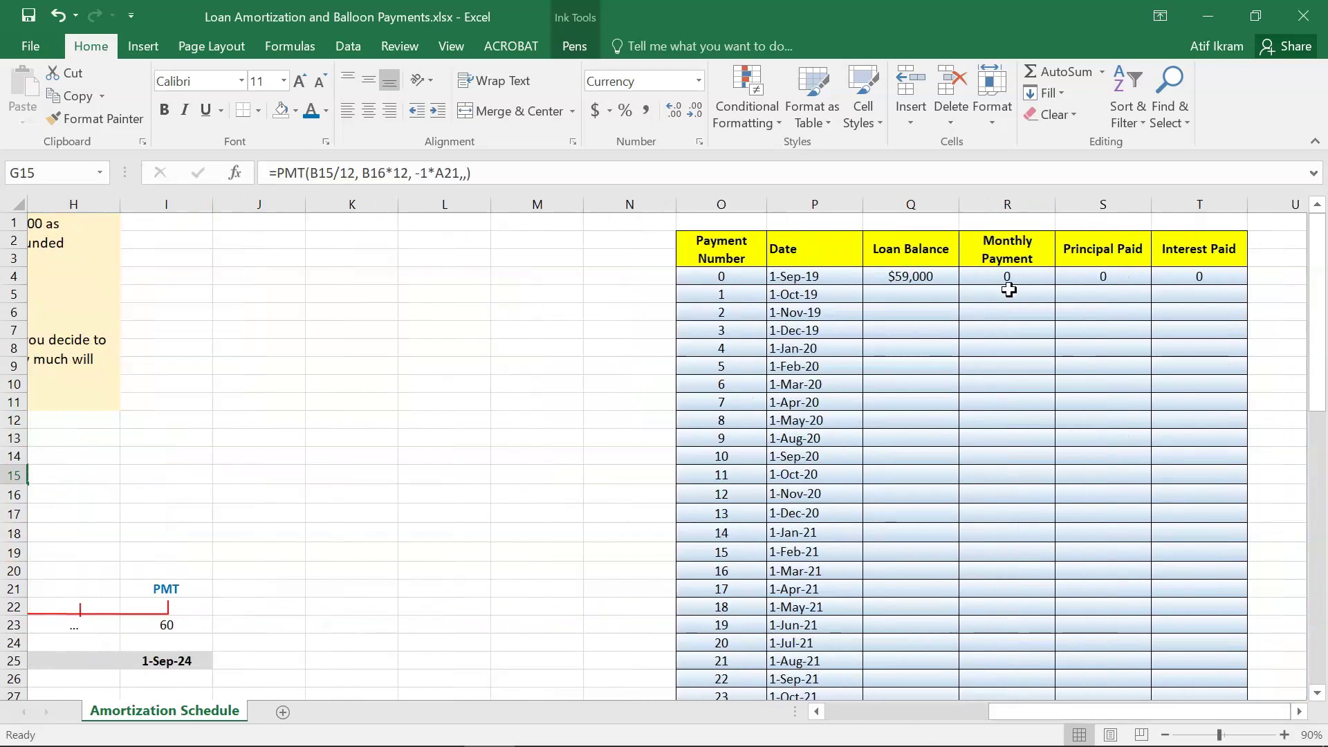
left_click(1005, 289)
type("=")
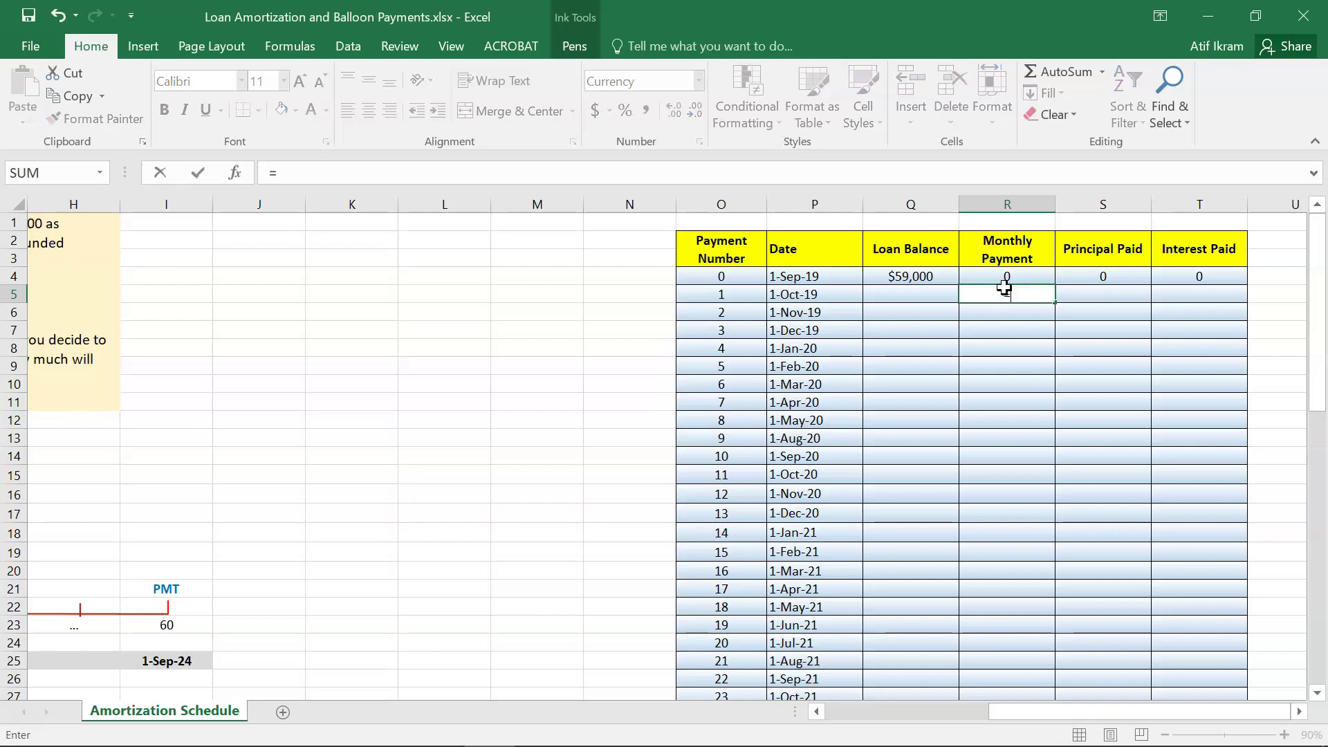
type("pmt(")
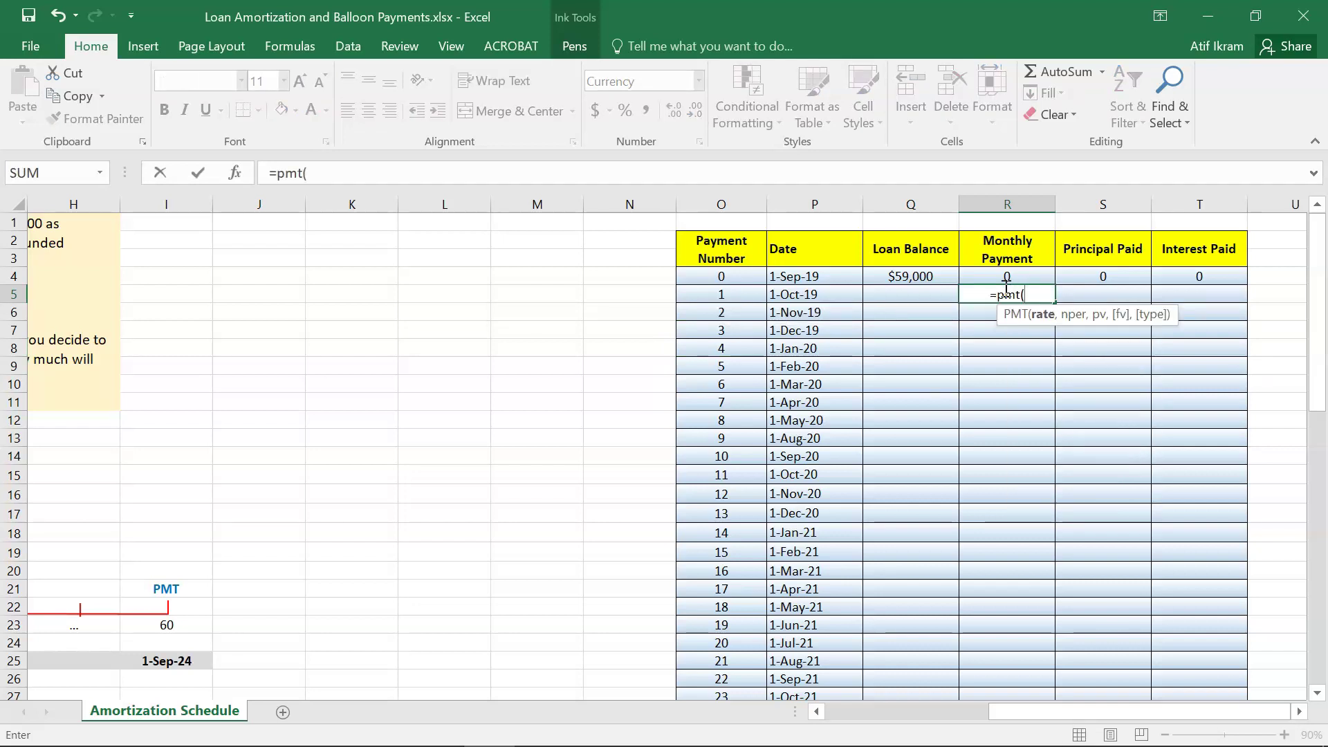
type("0.005")
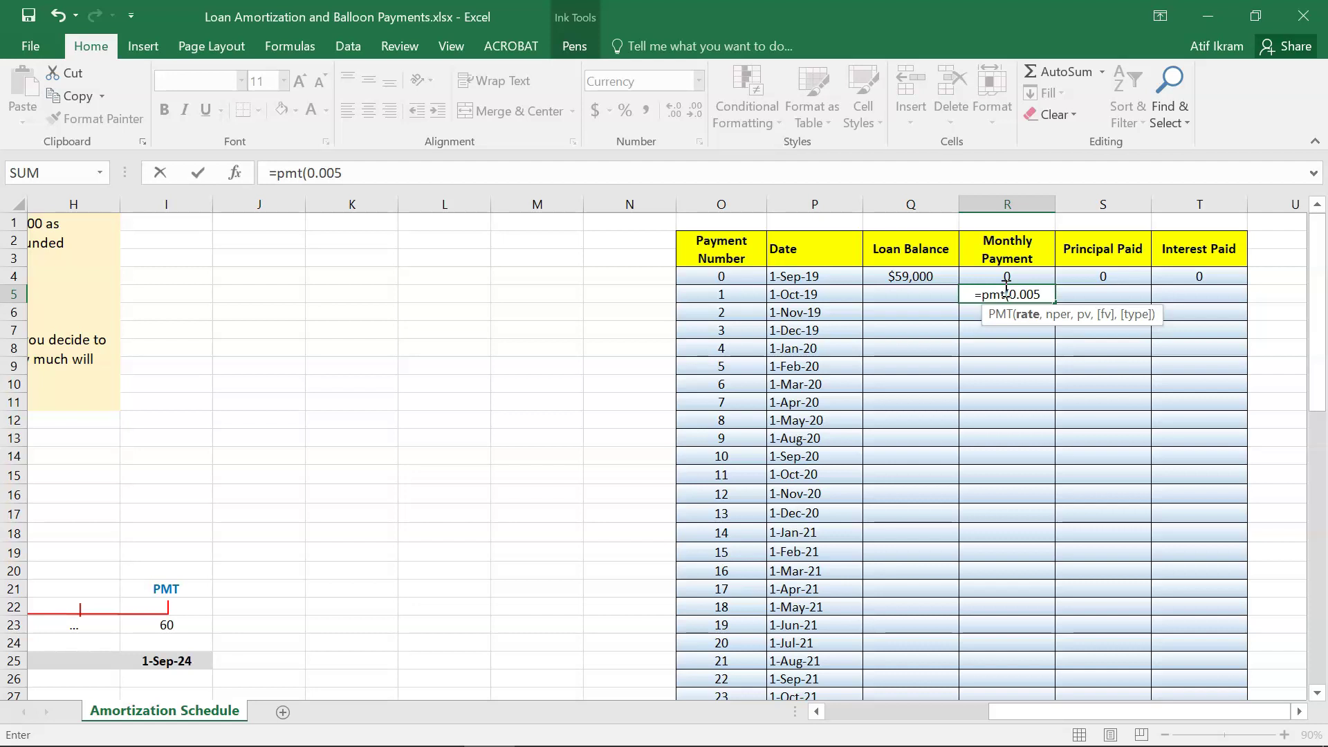
type(",")
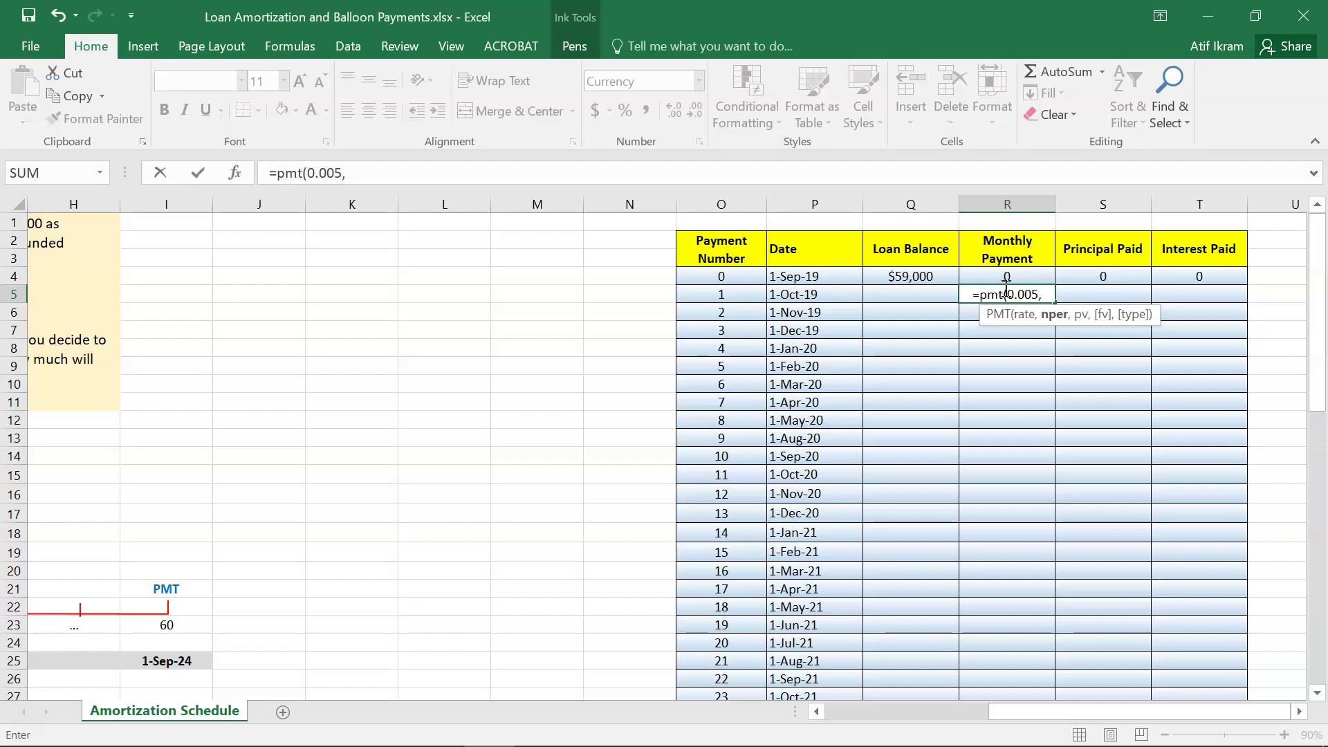
type("60")
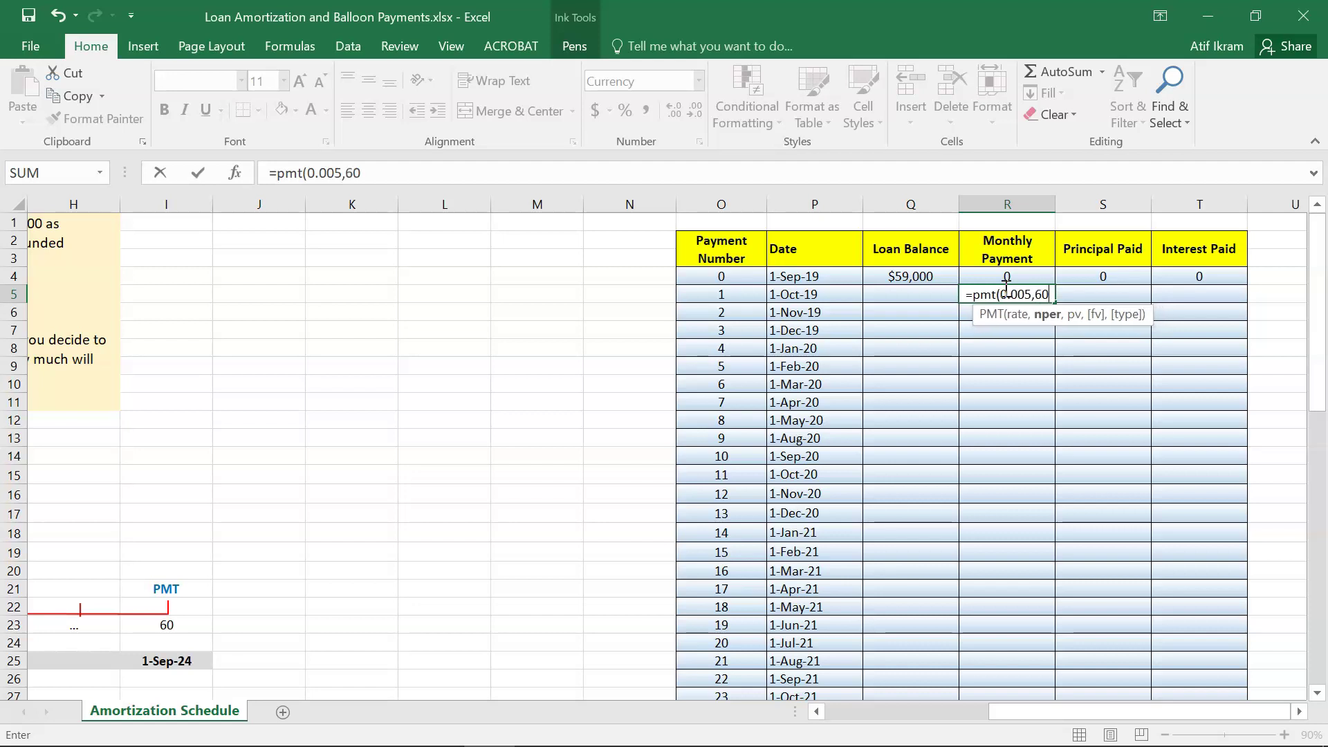
type(",")
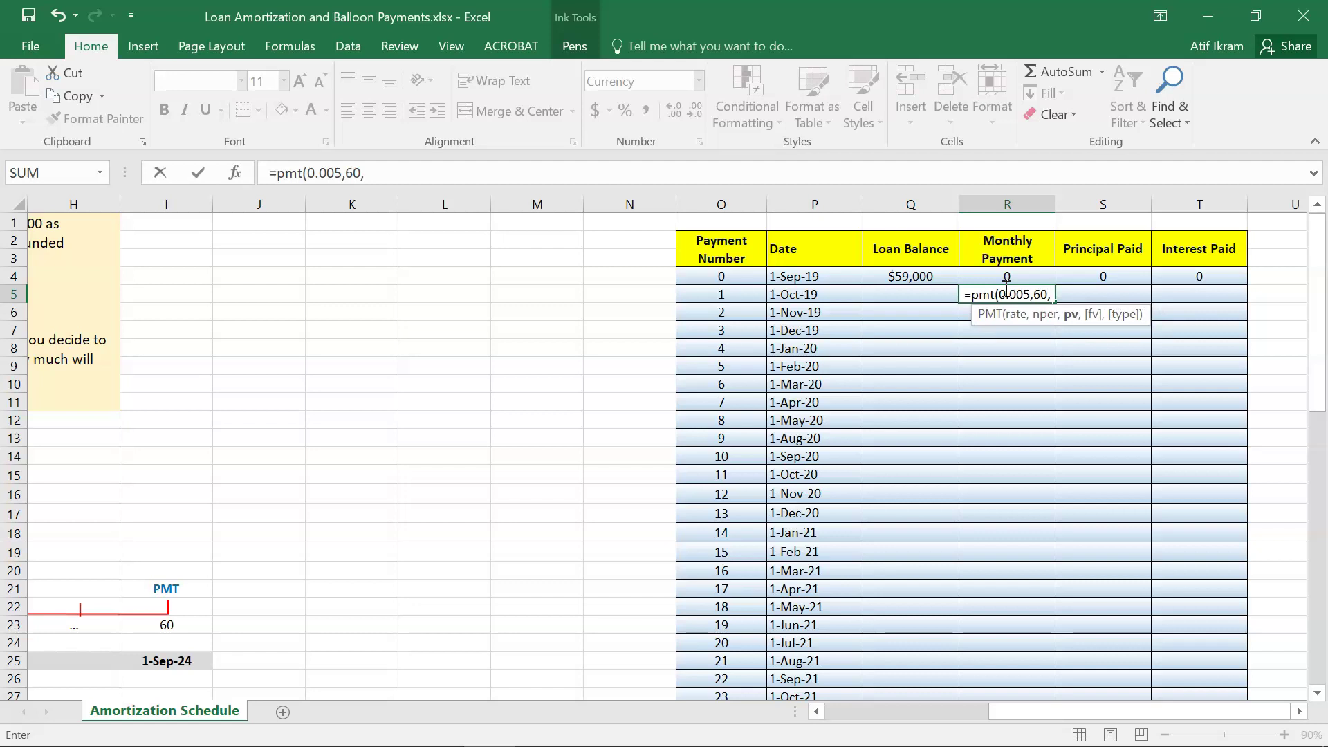
type("-1*59000")
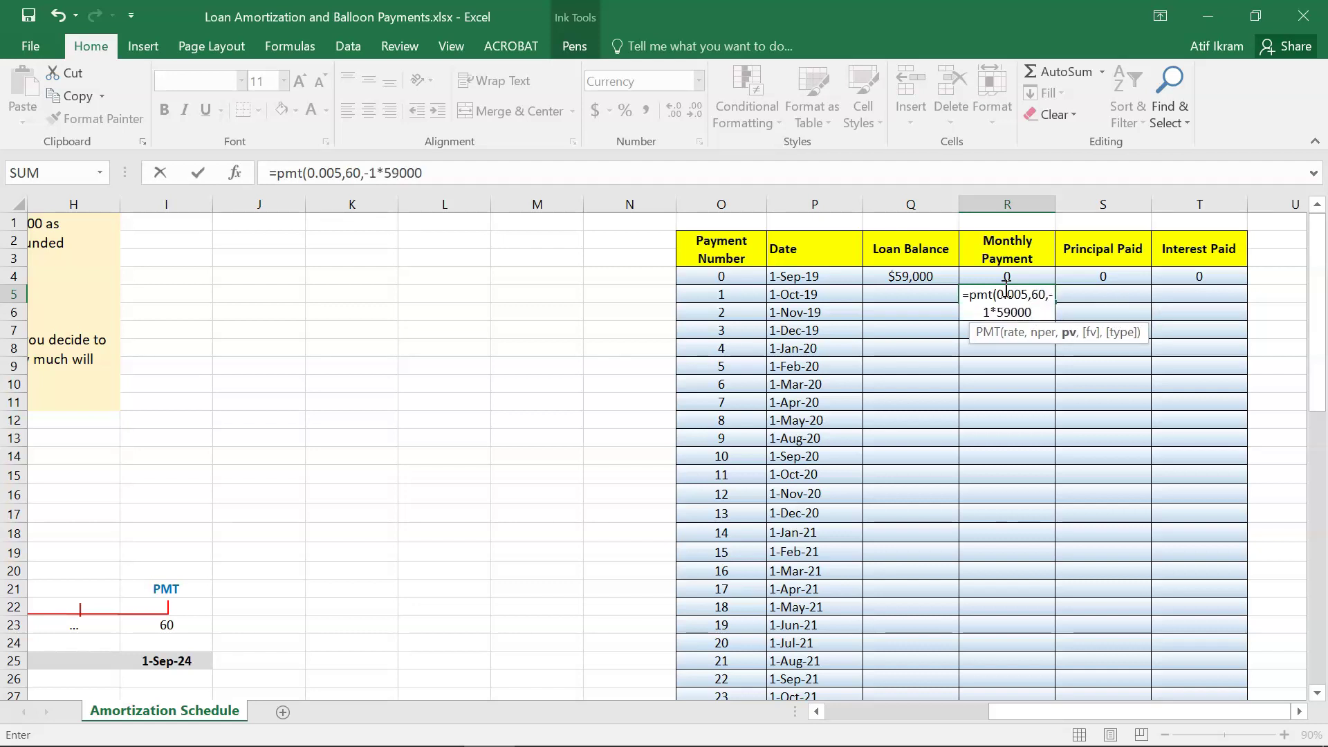
key("Return")
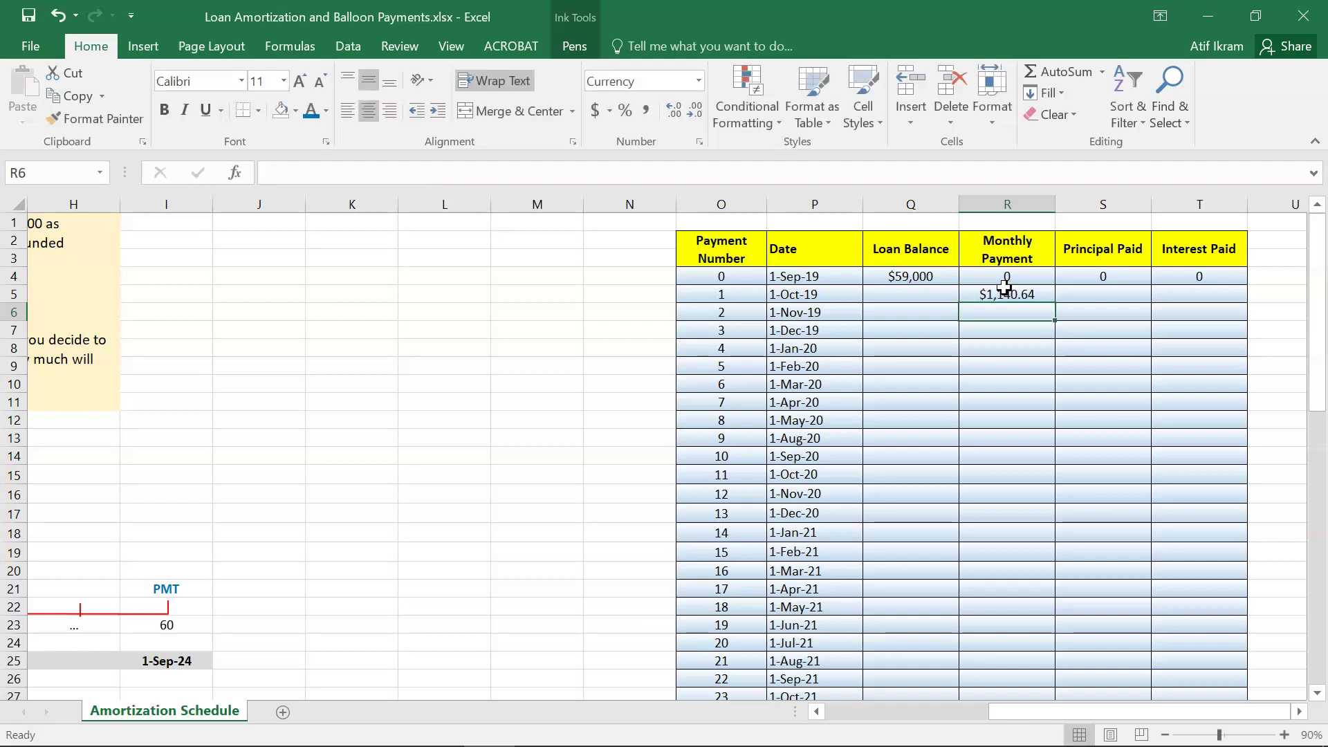
- Copy the monthly payment formula from R5 down the Monthly Payment column for all 60 payments
left_click(1015, 295)
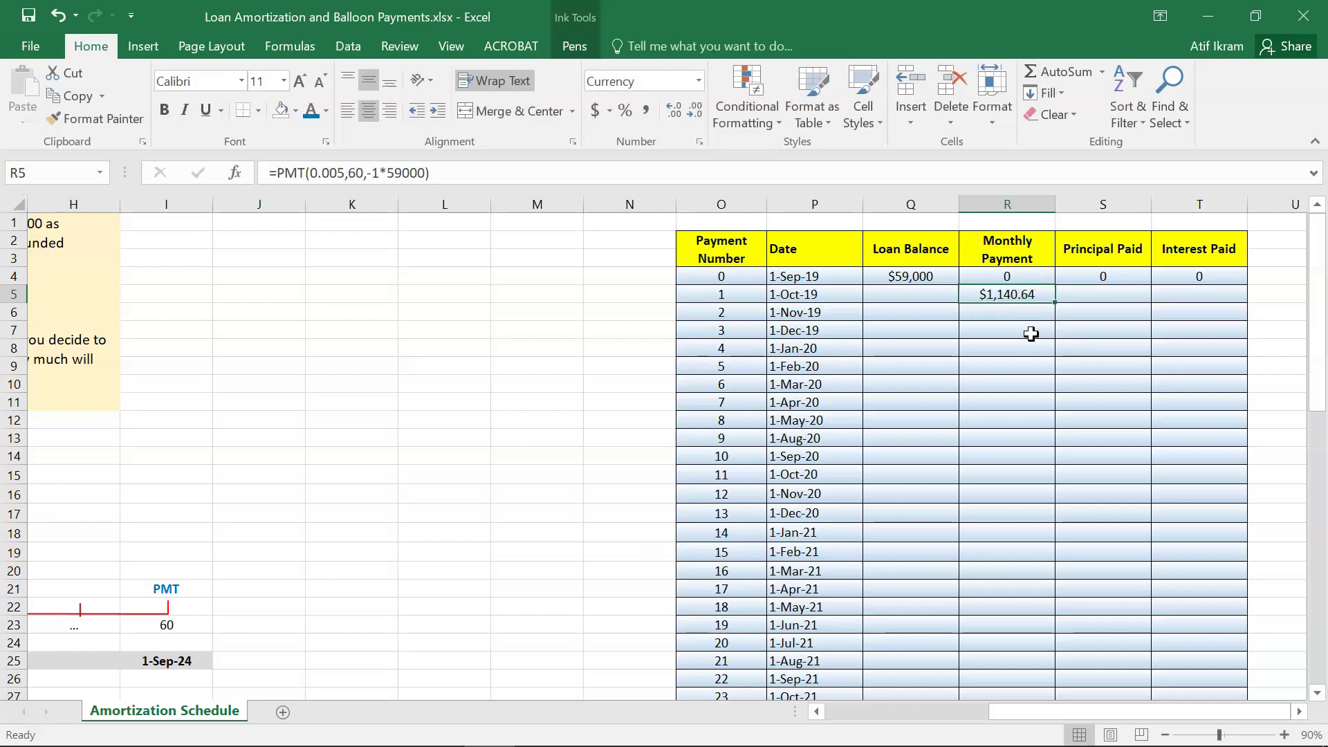
key("ctrl+c")
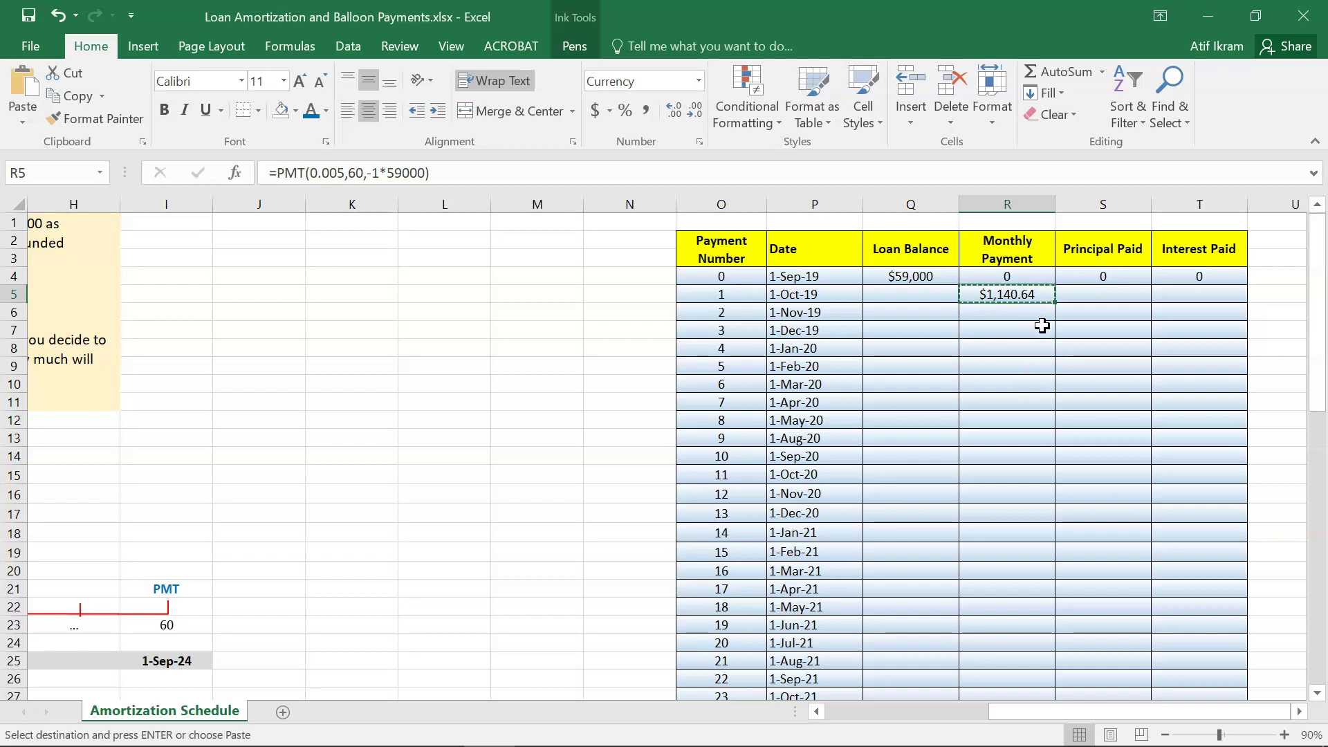
mouse_move(1044, 325)
left_mouse_down()
mouse_move(1051, 699)
mouse_move(1045, 324)
left_mouse_up()
key("ctrl+v")
scroll(1045, 324, "up", 2)
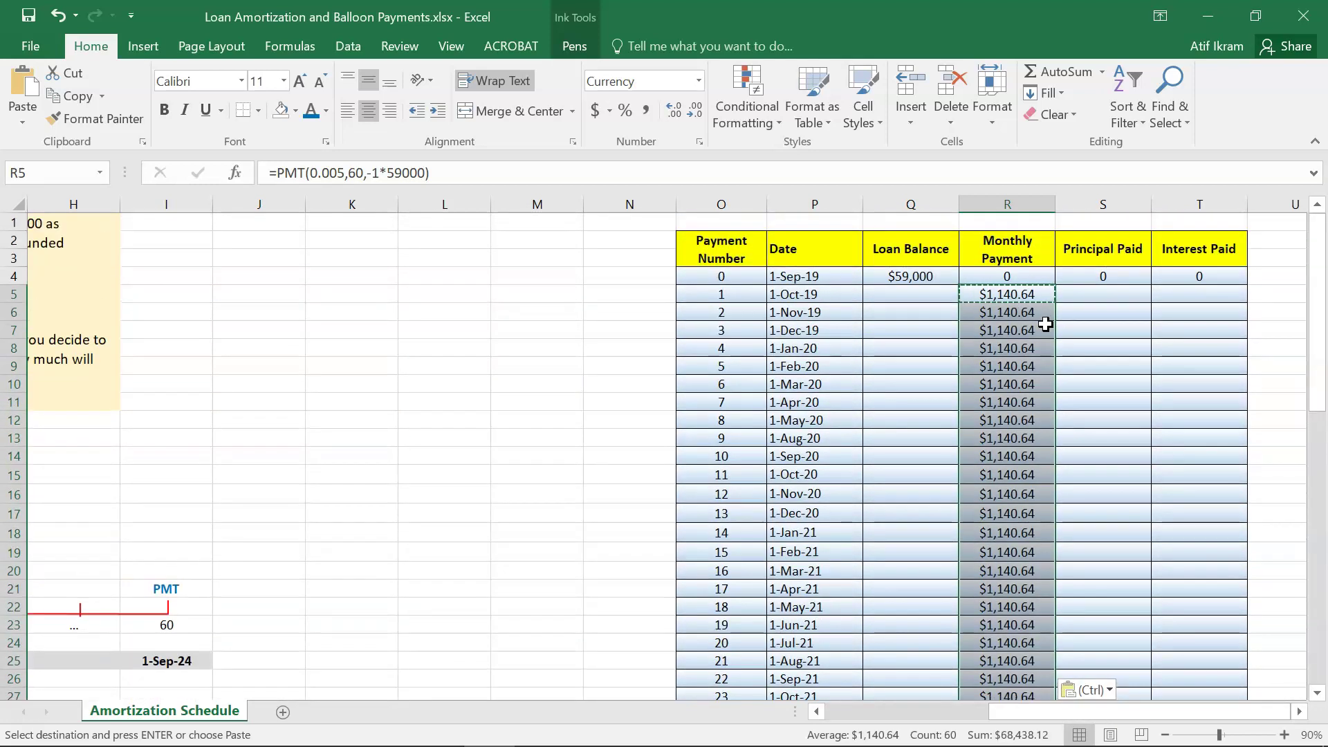
key("Up")
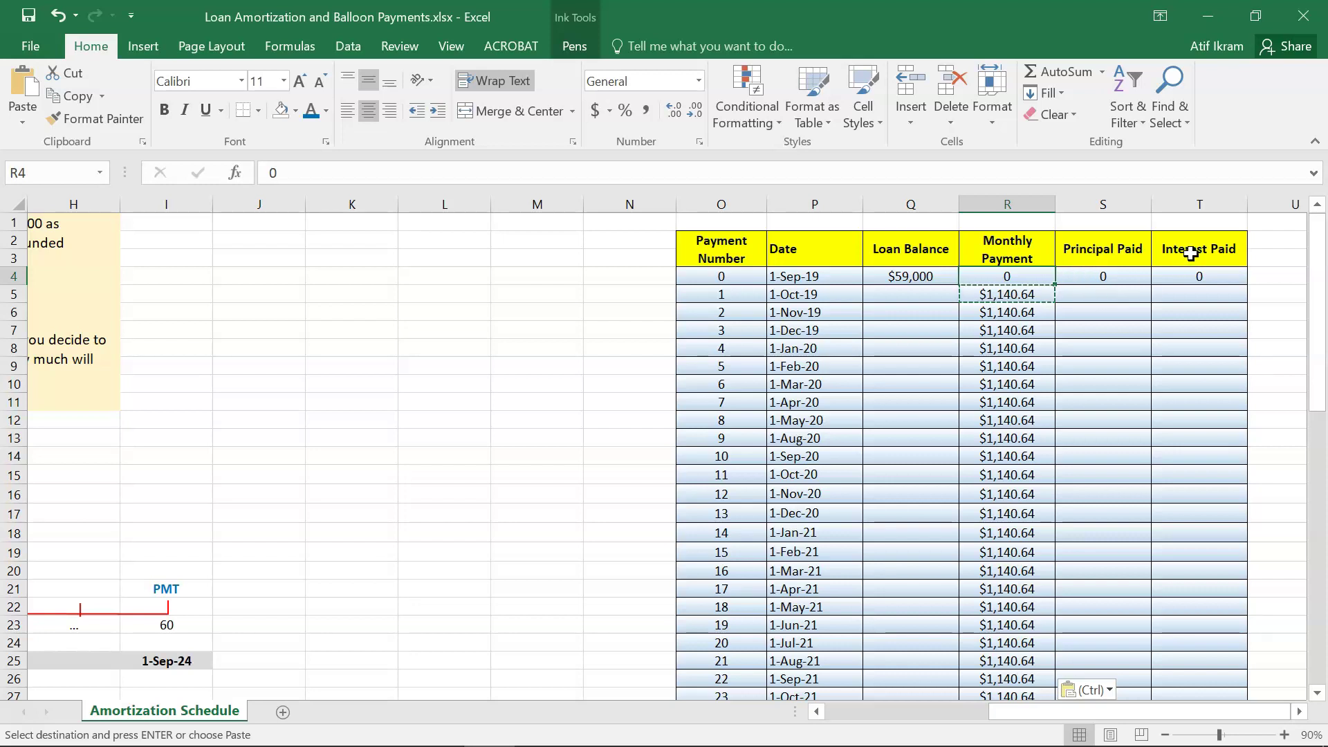
- Calculate the principal paid for payment number 1 in S5 with the formula =ppmt(0.005,O5,60,-1*59000)
left_click(1091, 296)
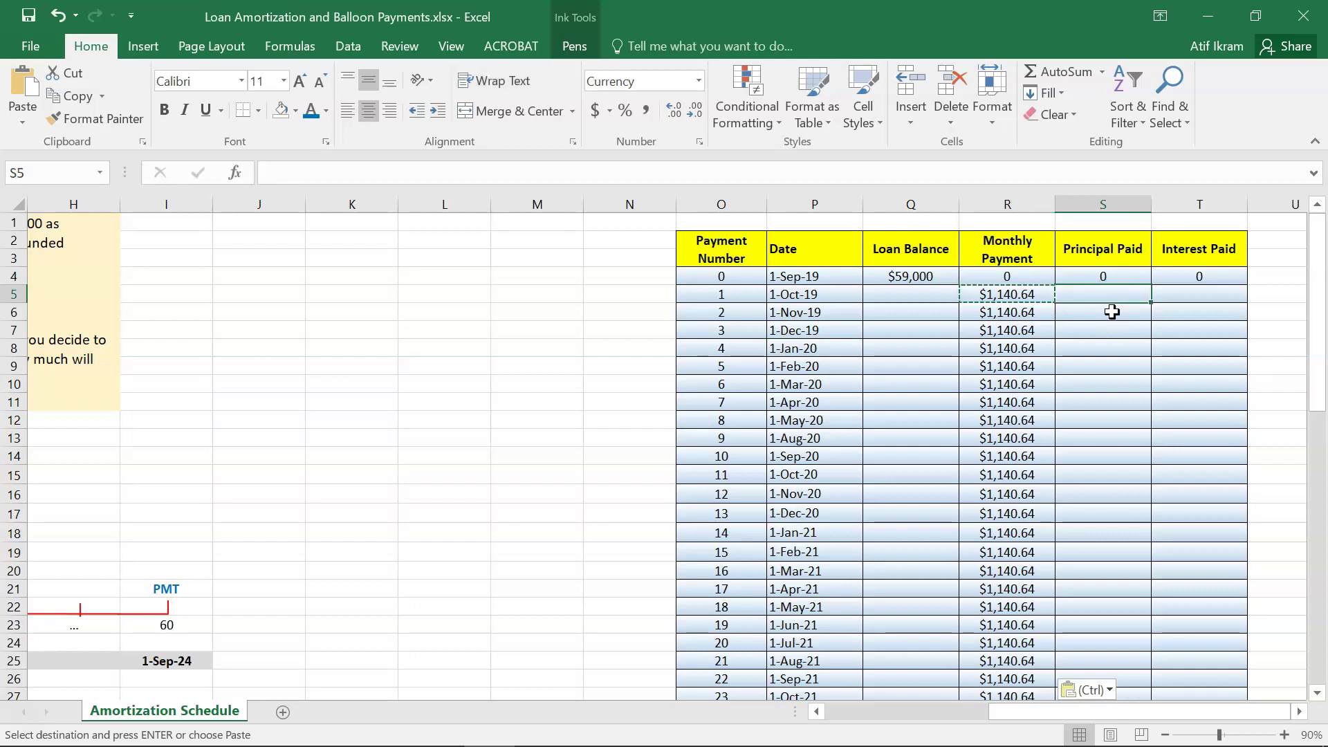
type("=ppmt")
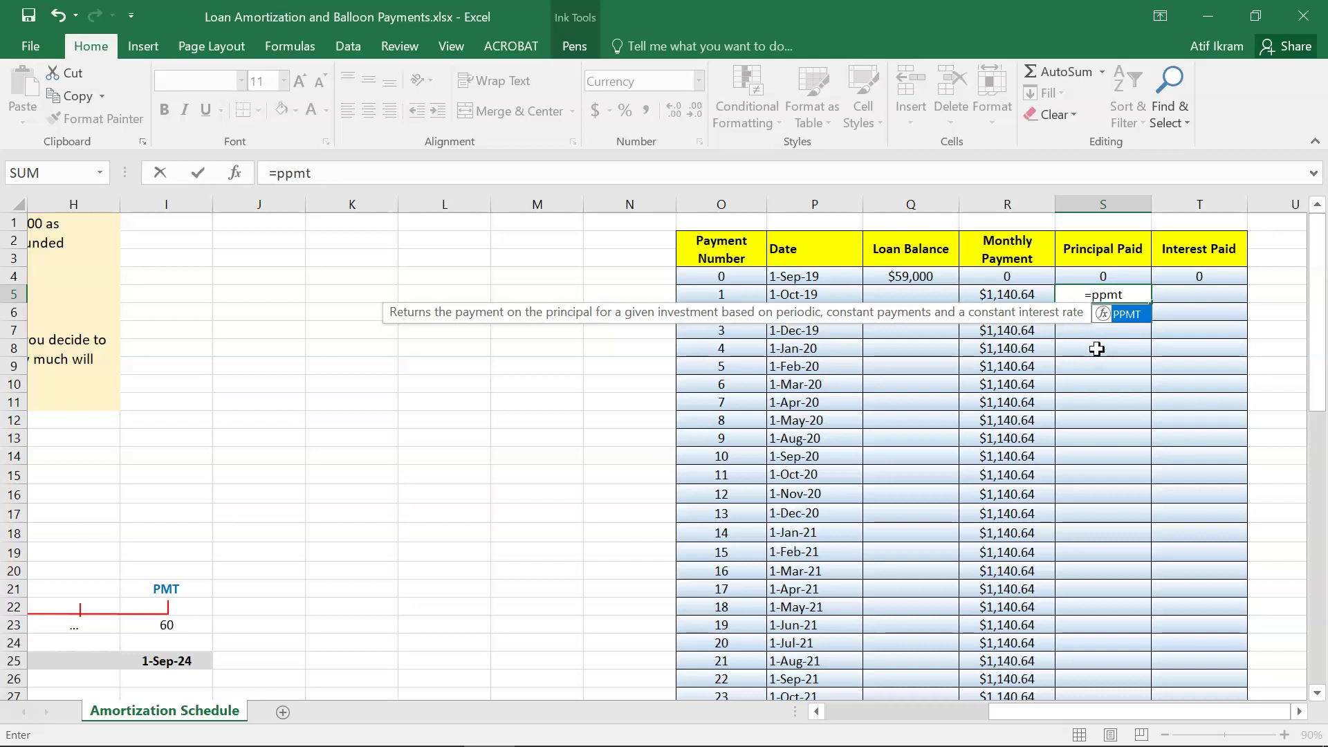
type("(")
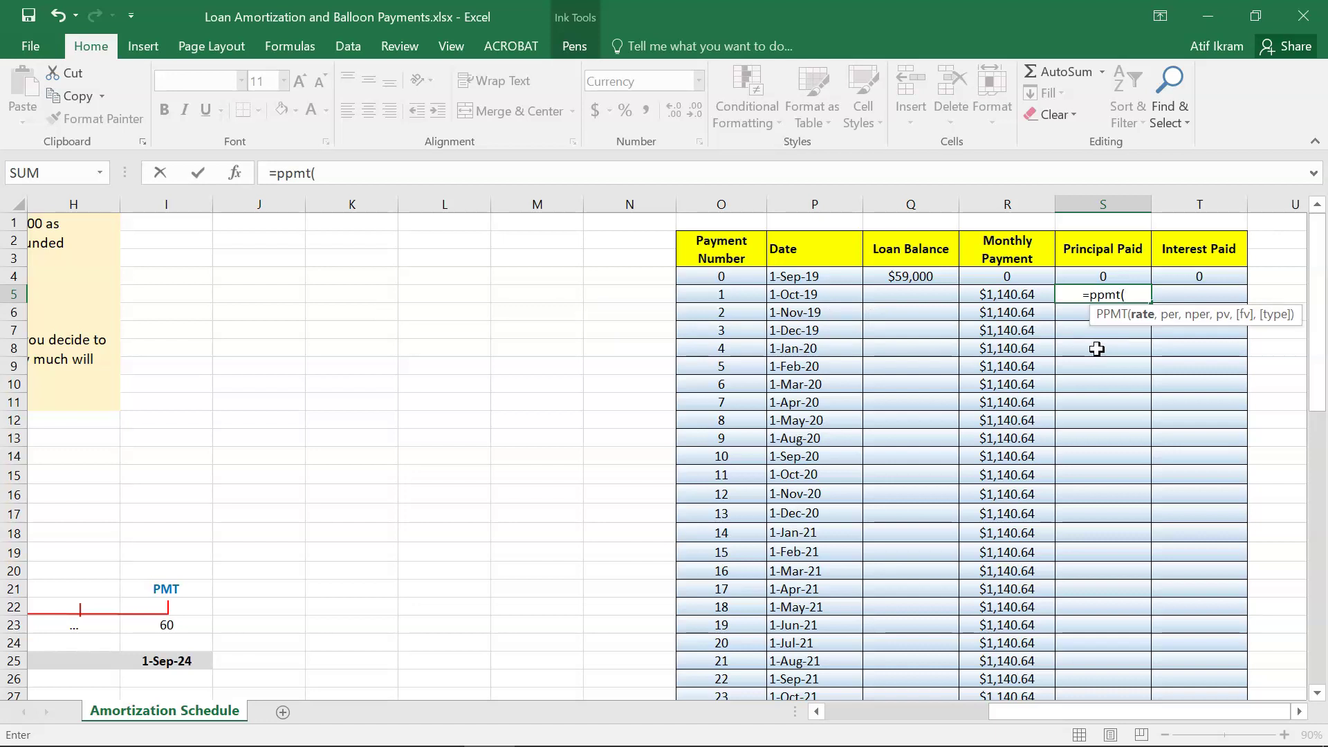
type("0.005")
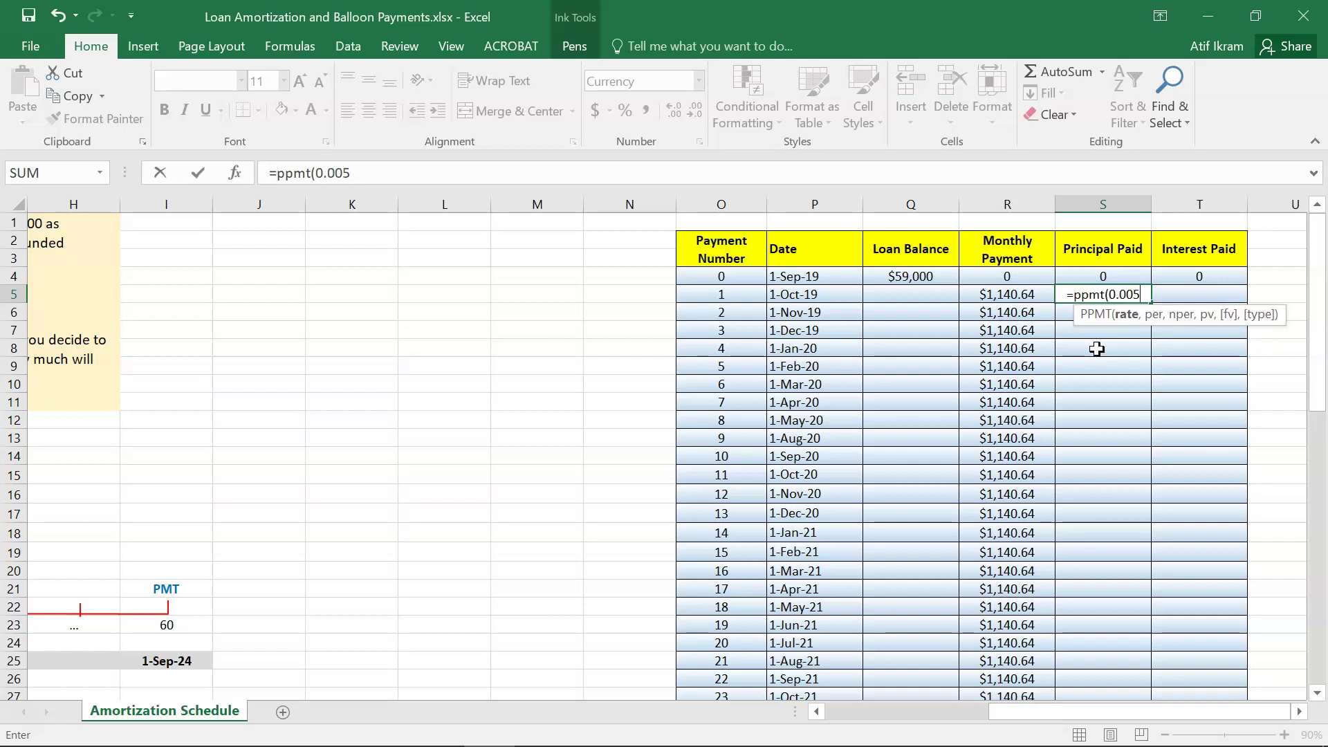
type(",")
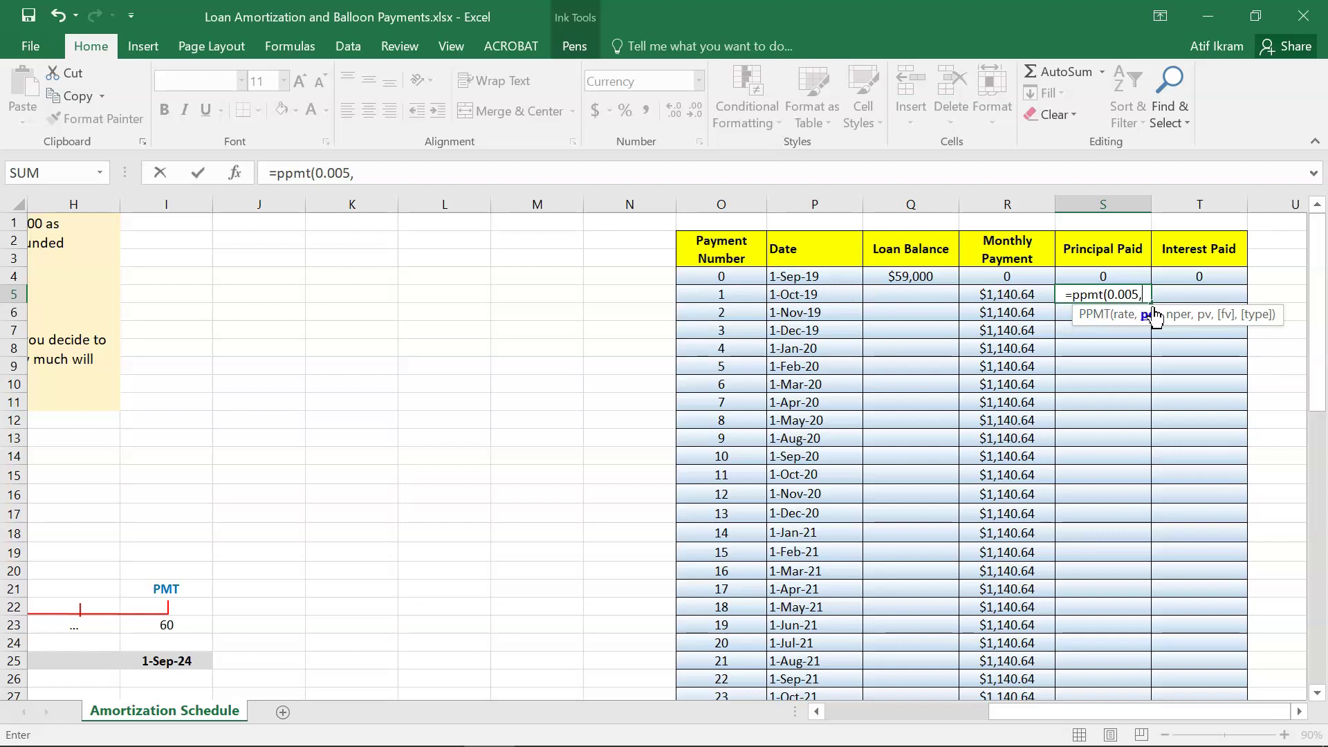
left_click(723, 298)
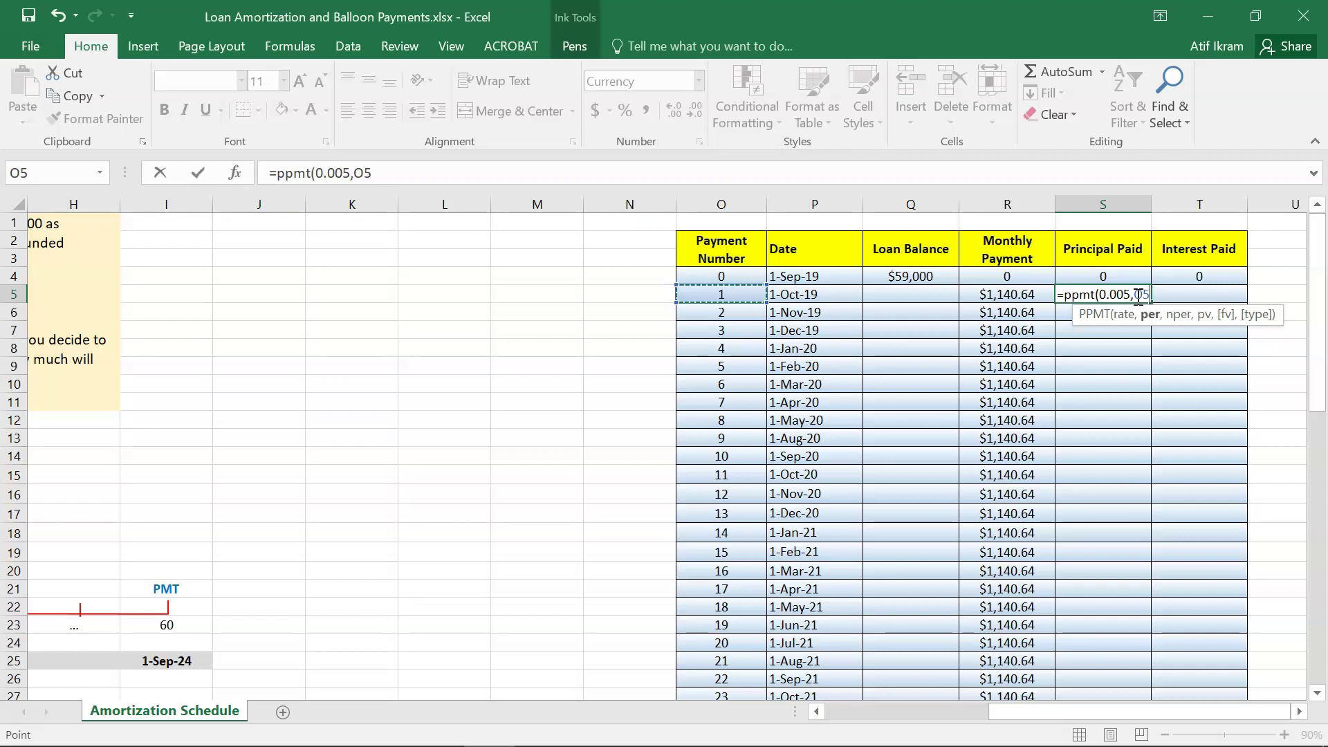
type(",60,")
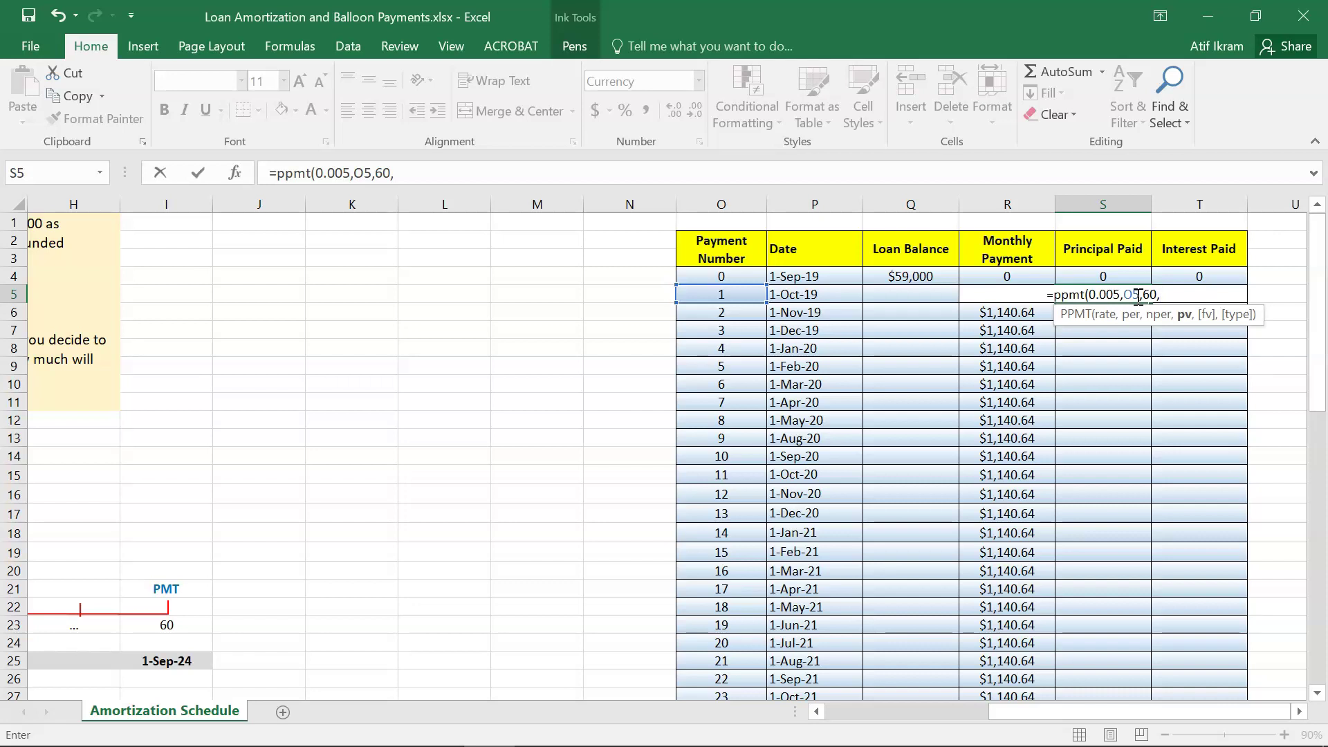
type("-1*")
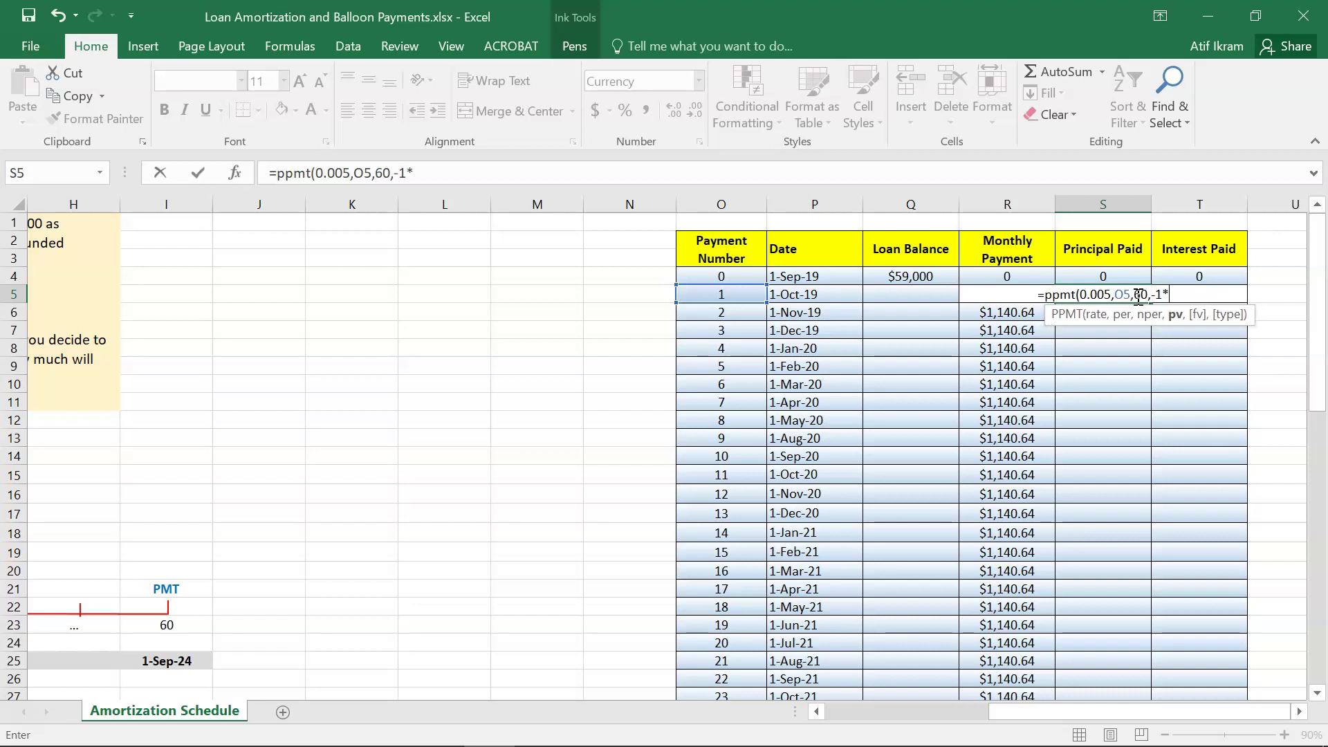
type("59000")
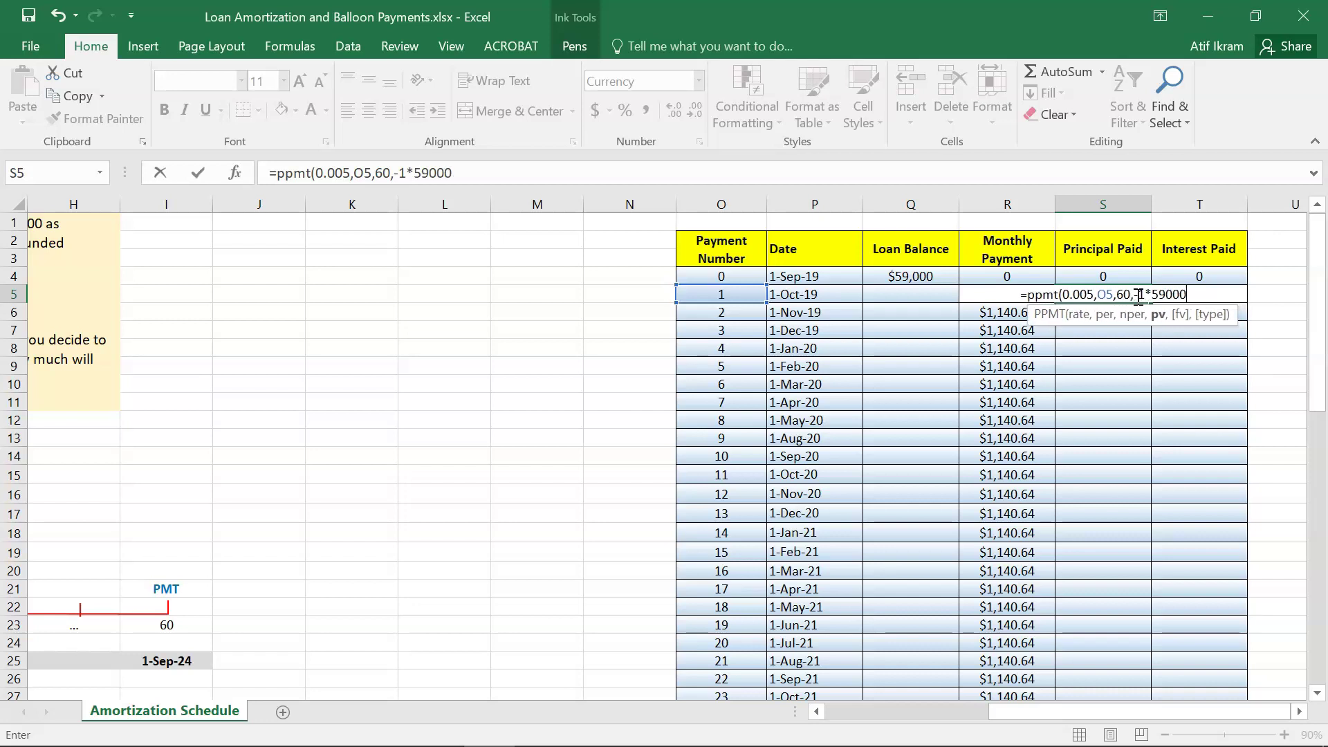
type(")")
key("Return")
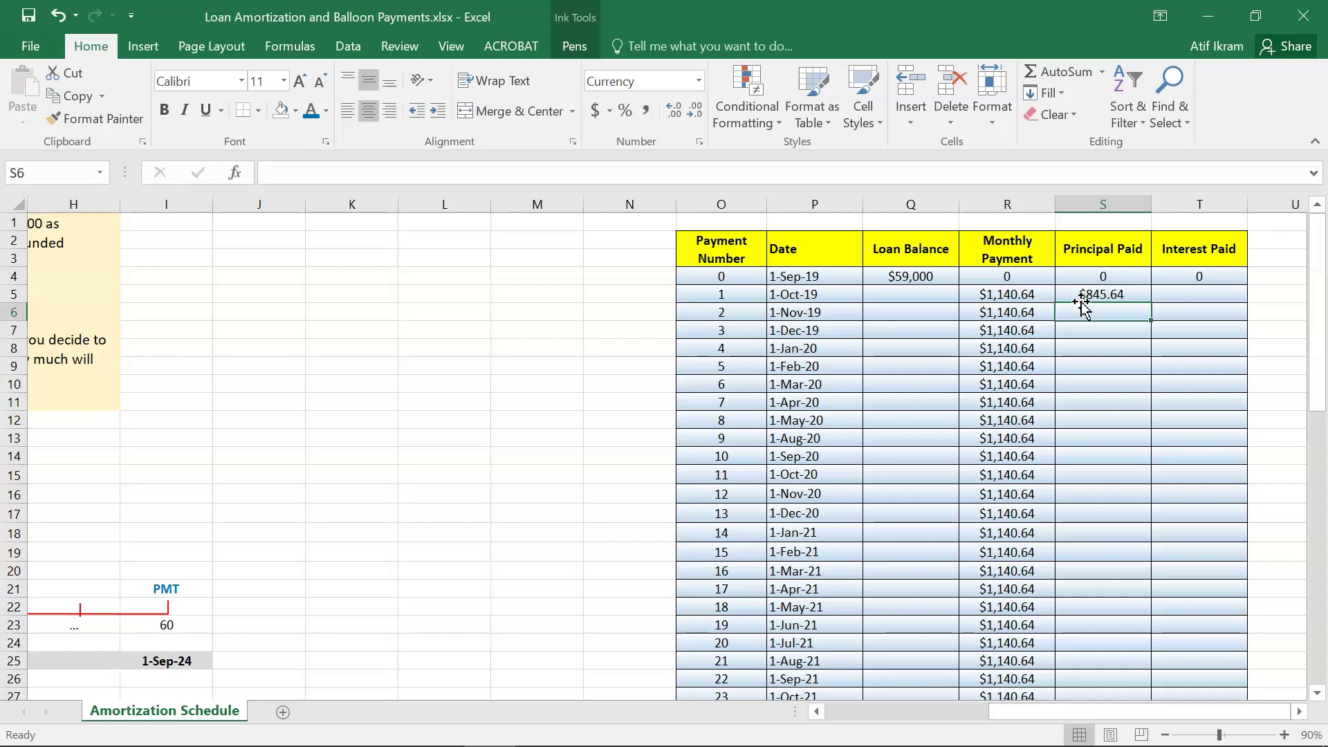
- Calculate the interest paid for payment number 1 in T5 with the formula =ipmt(0.005,O5,60,-1*59000)
left_click(1184, 292)
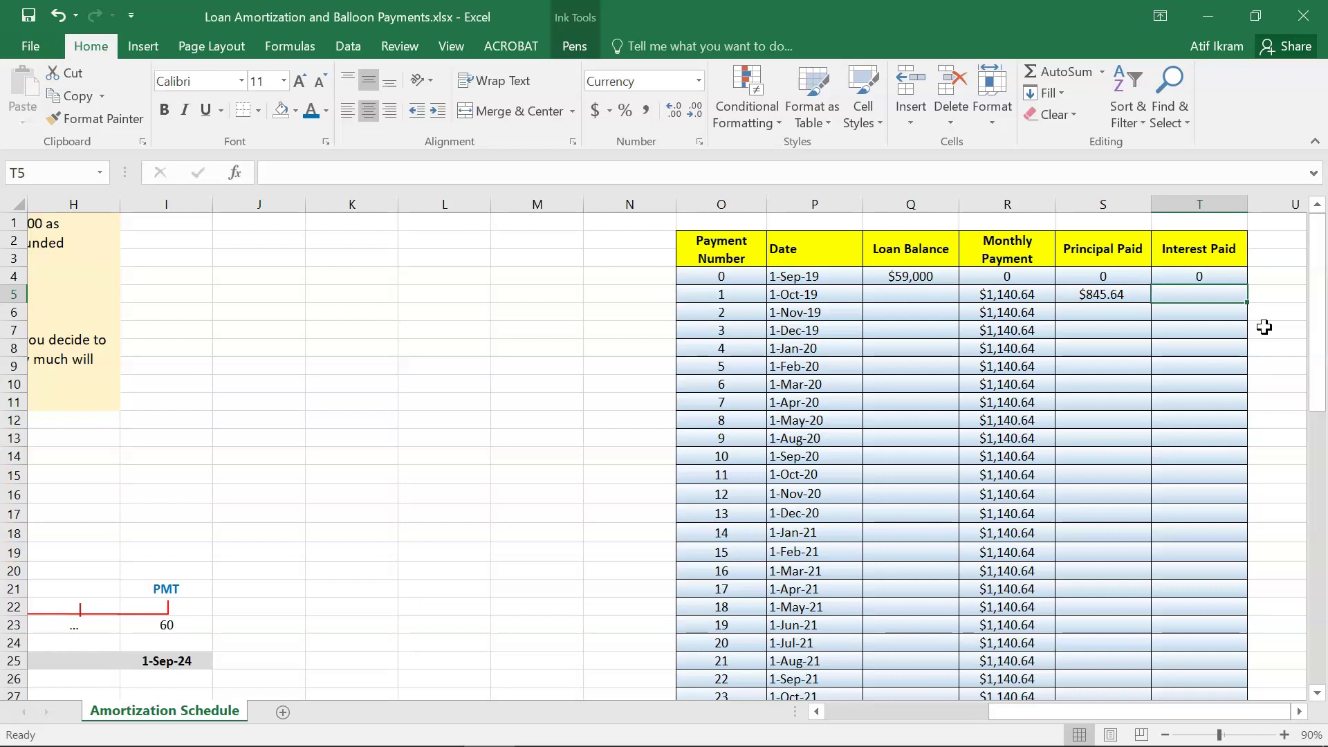
type("=ipmt")
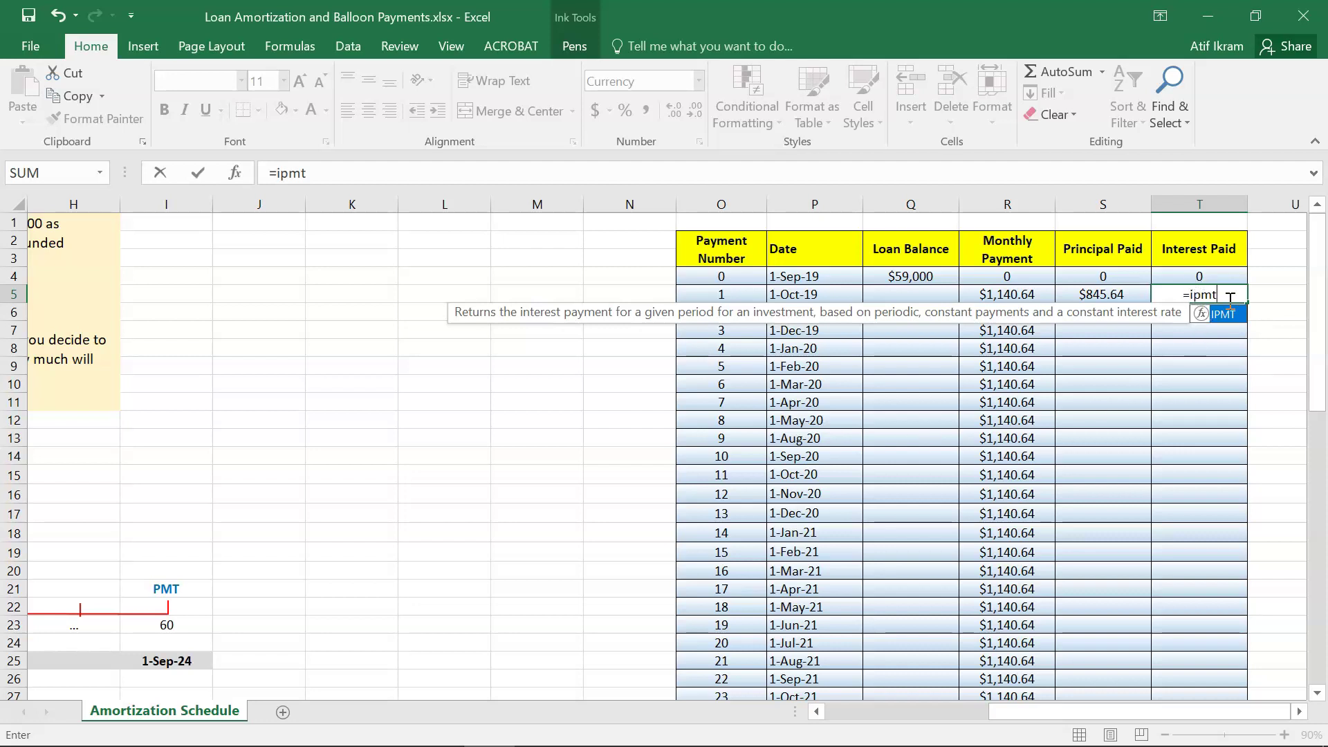
type("(")
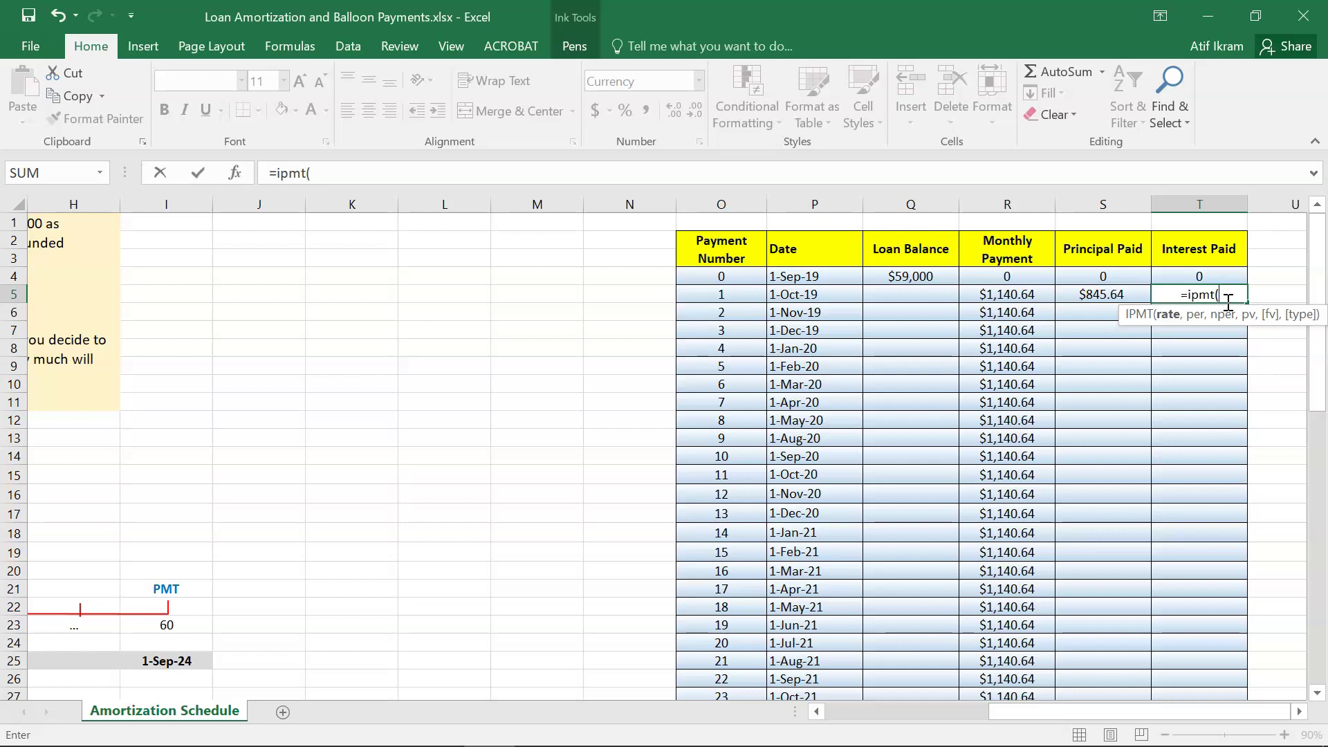
type("0.005,")
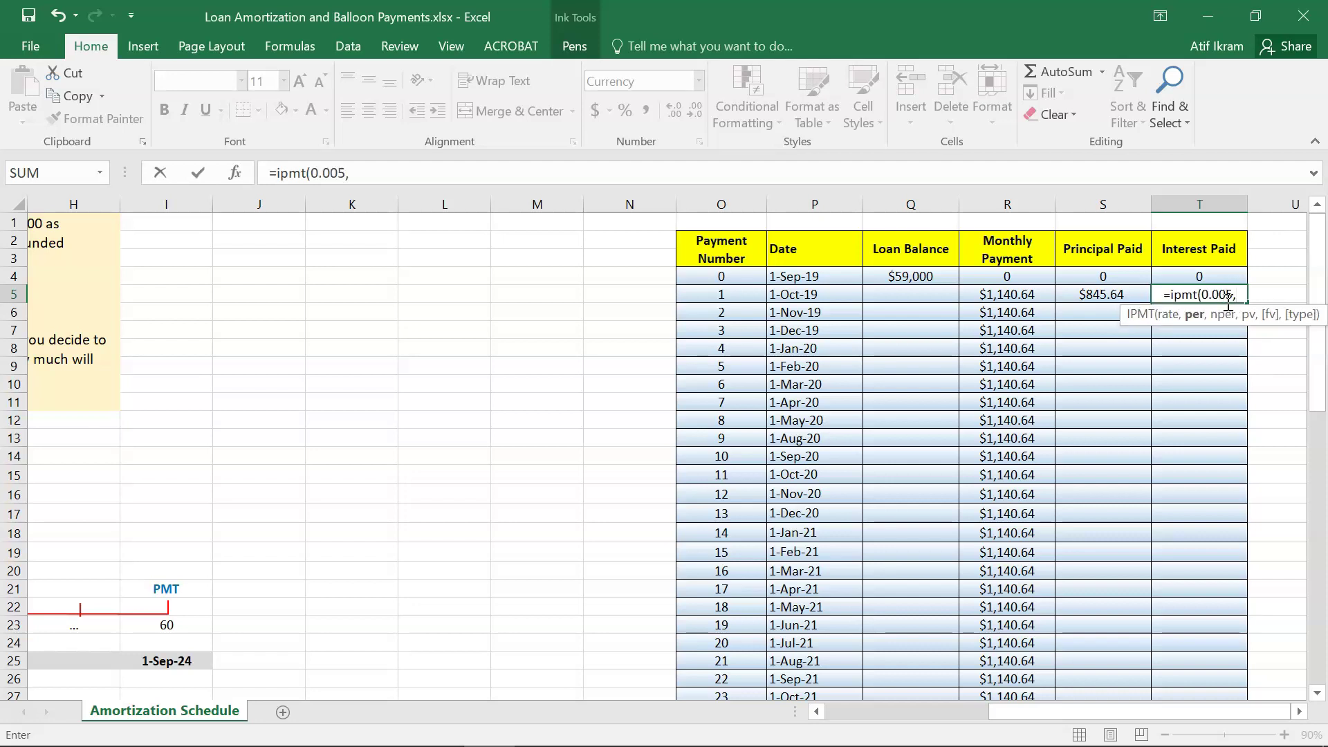
left_click(732, 289)
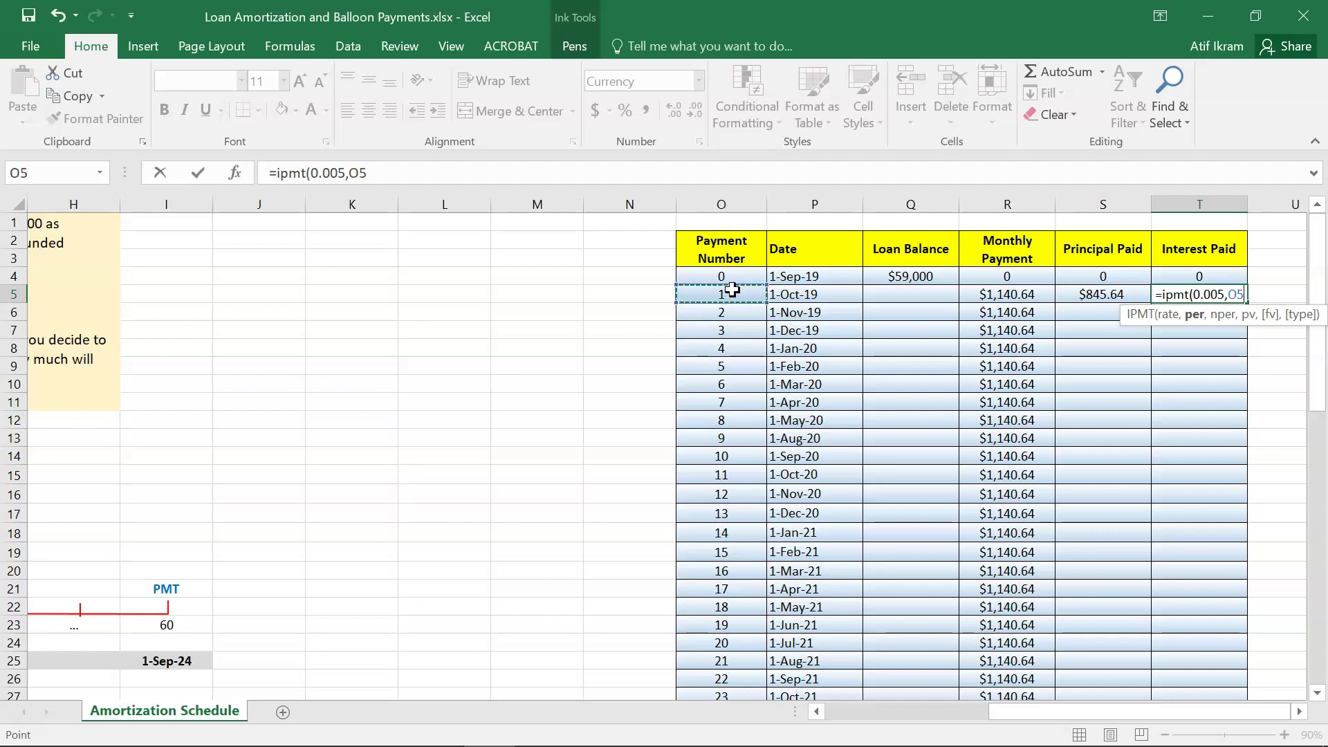
type(",")
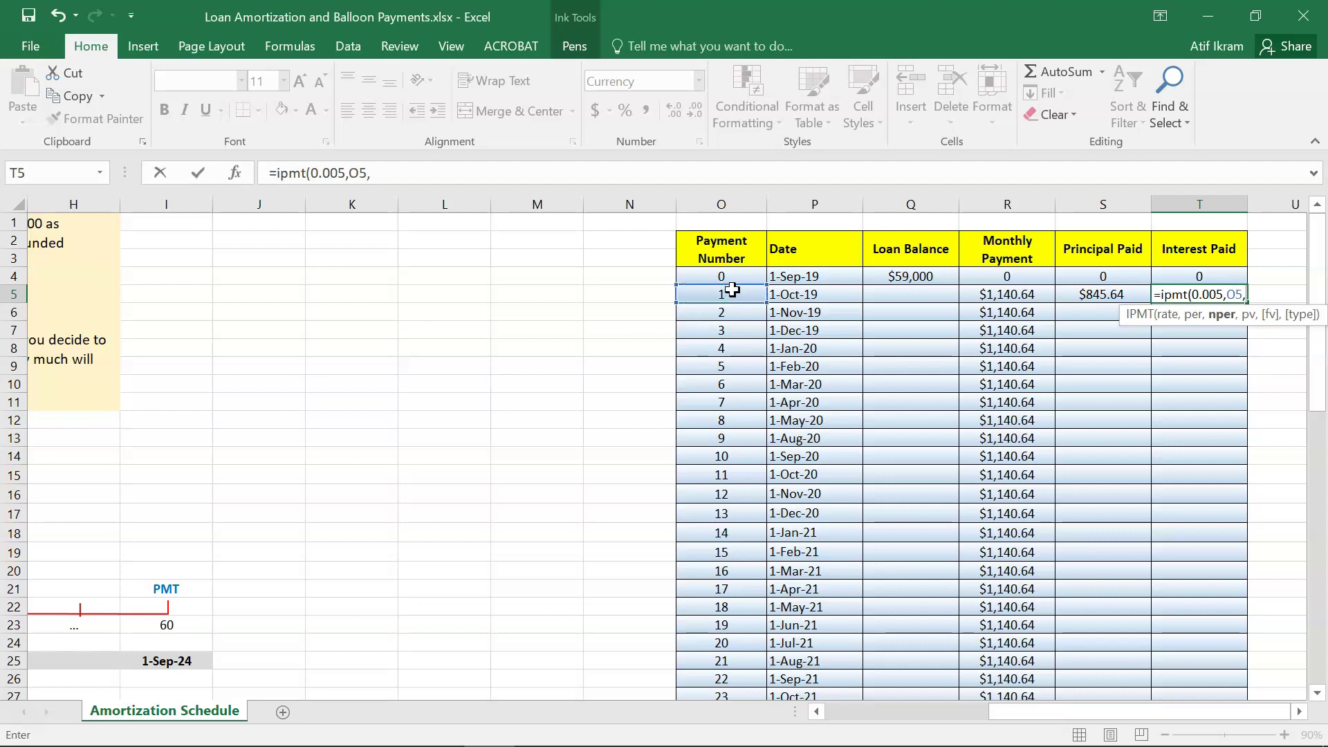
type("6")
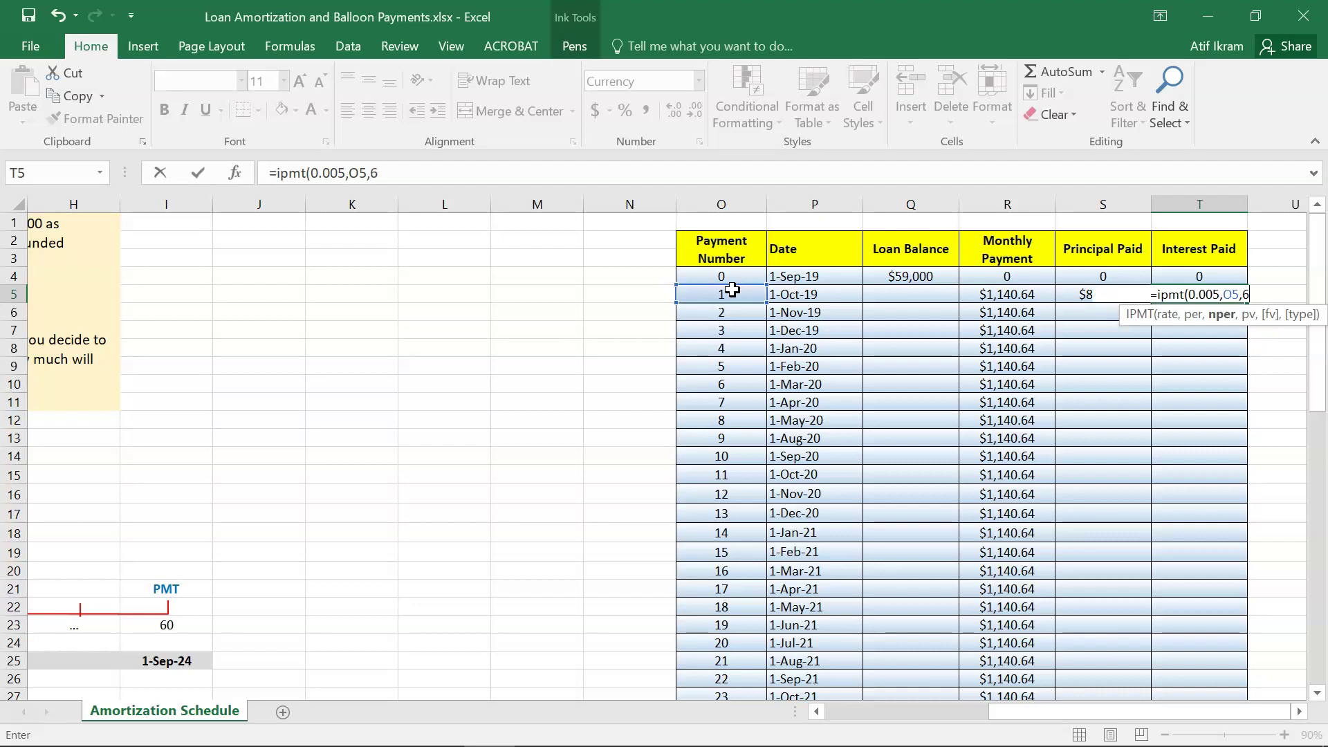
type("0,-")
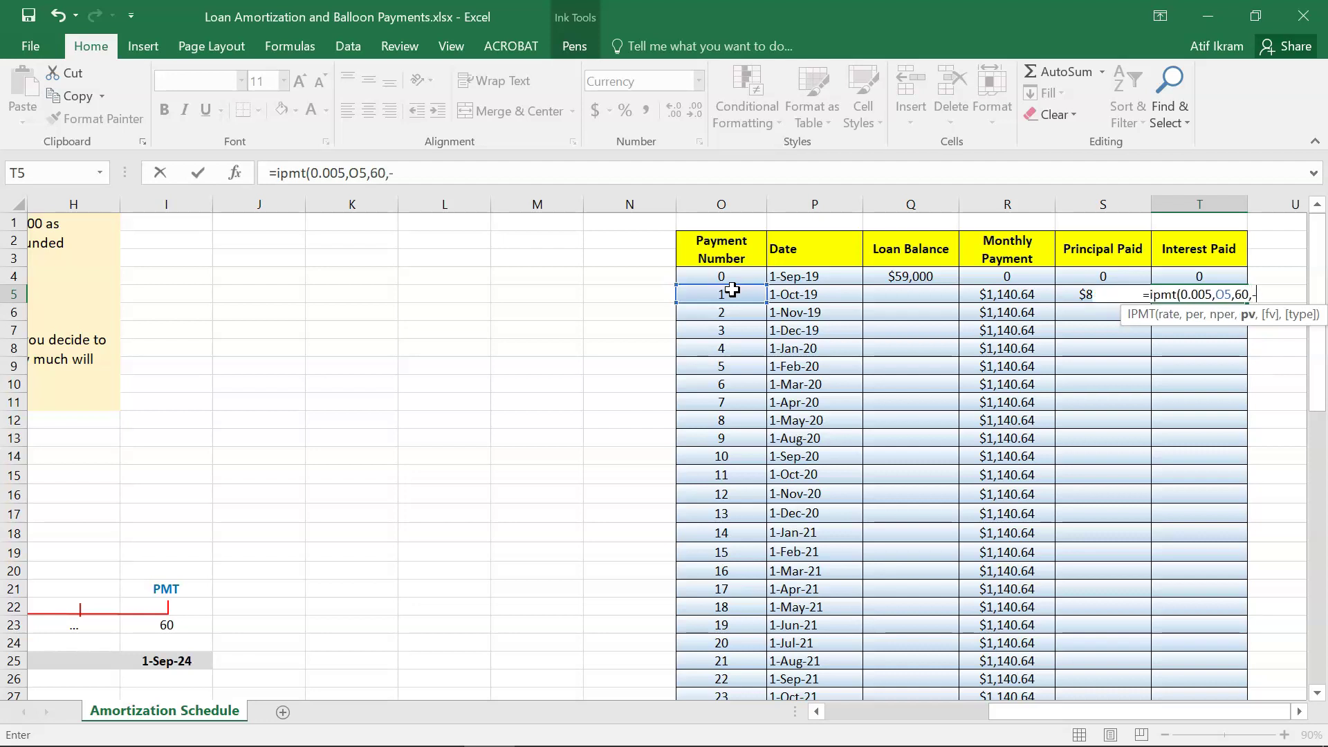
type("1*")
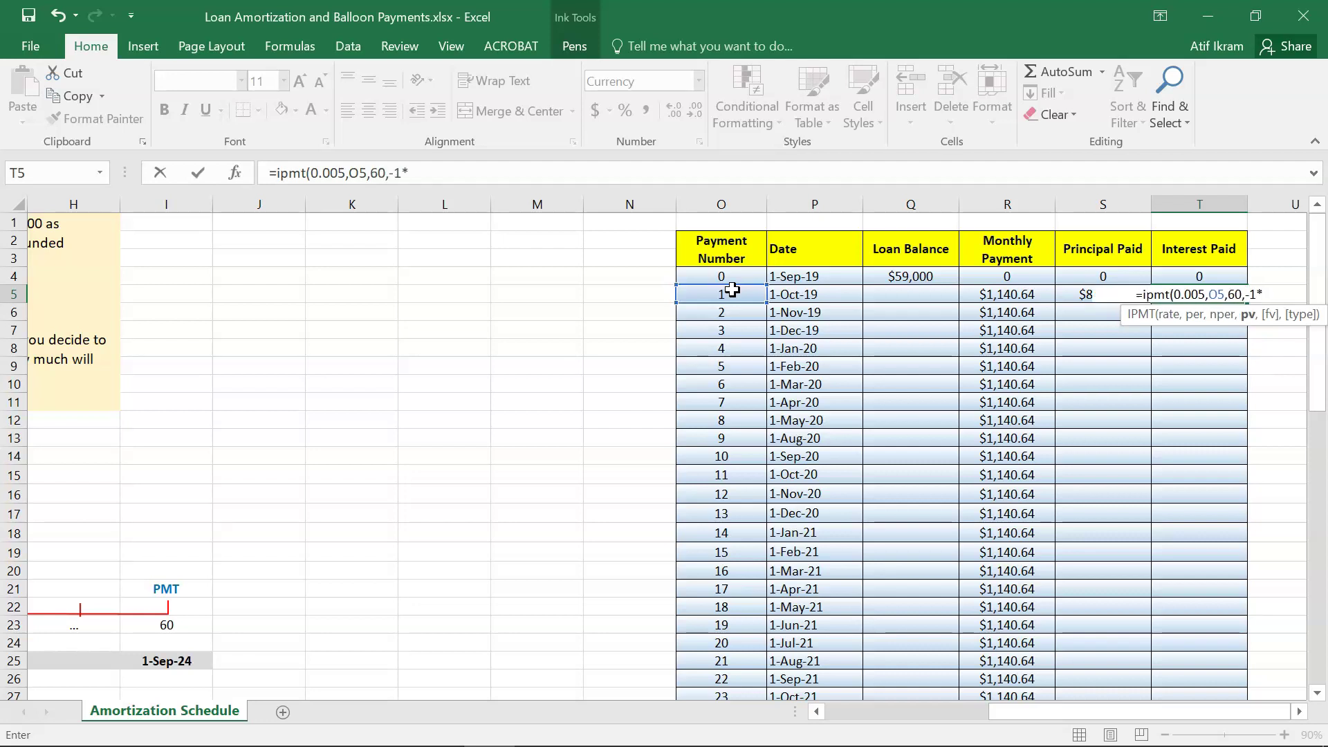
type("500")
key("BackSpace")
key("BackSpace")
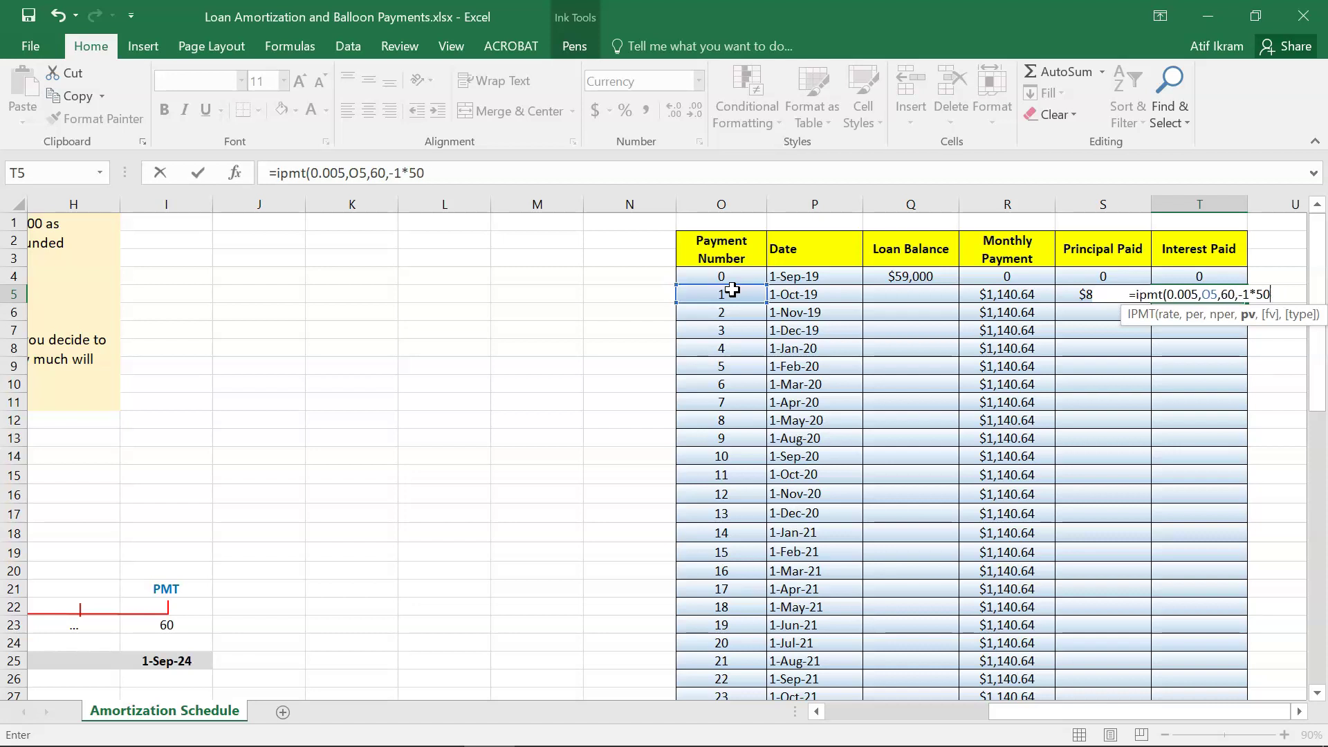
type("9000)")
key("Return")
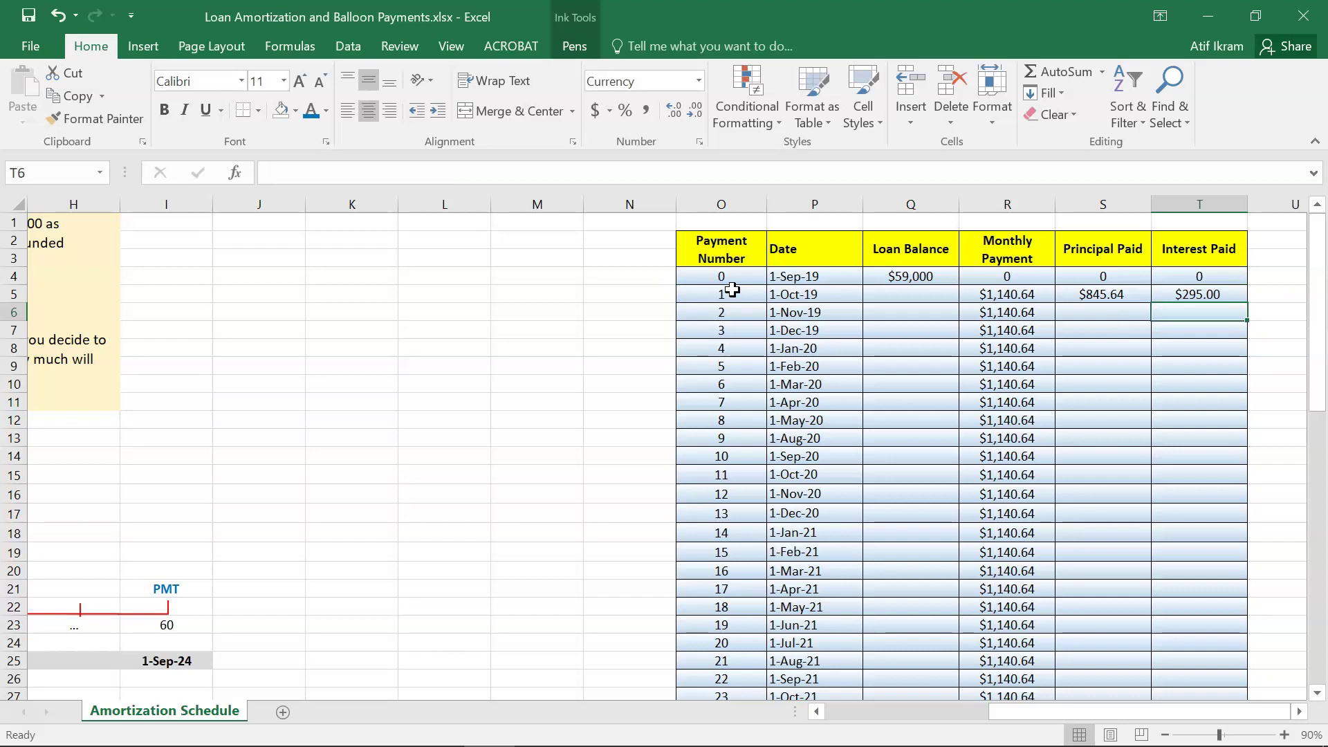
- Check the split of payment number 1 in U5 with the formula =T5+S5 and clear the cell
left_click(1282, 287)
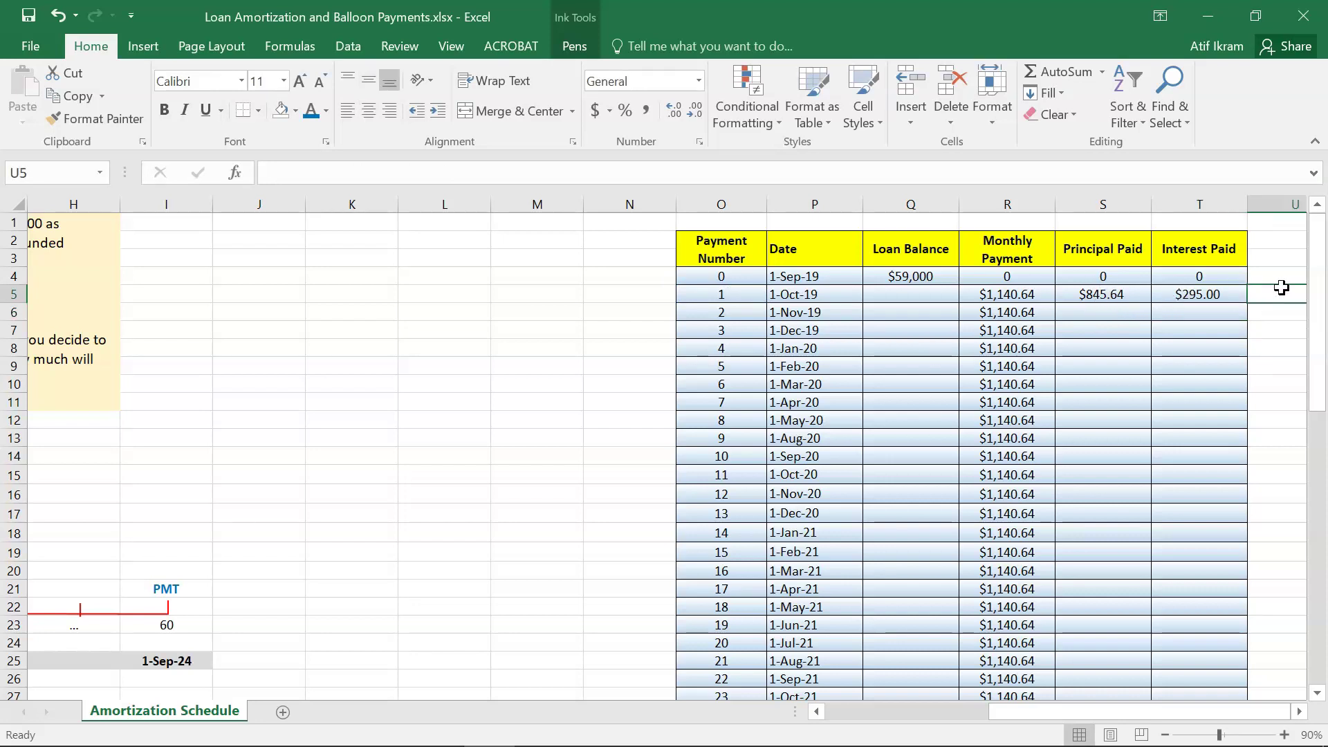
type("=")
key("Left")
type("+")
key("Left")
key("Left")
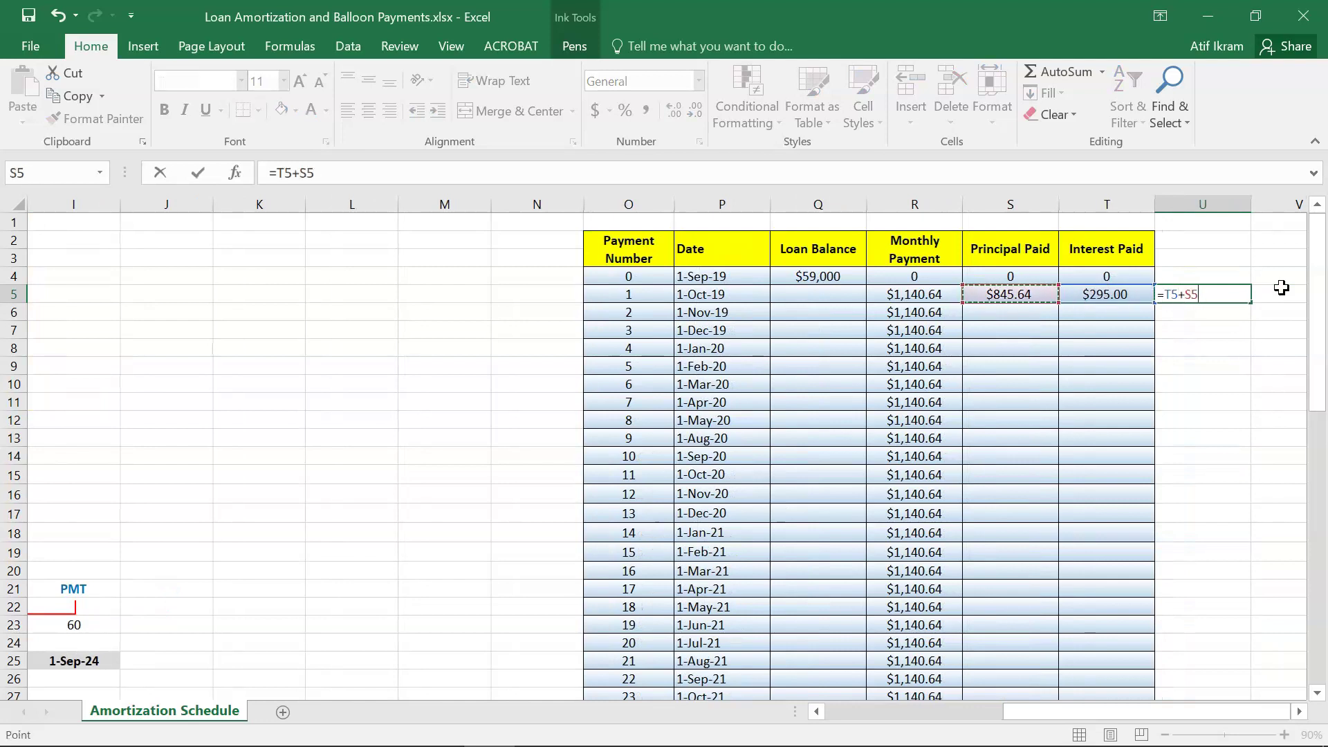
key("Return")
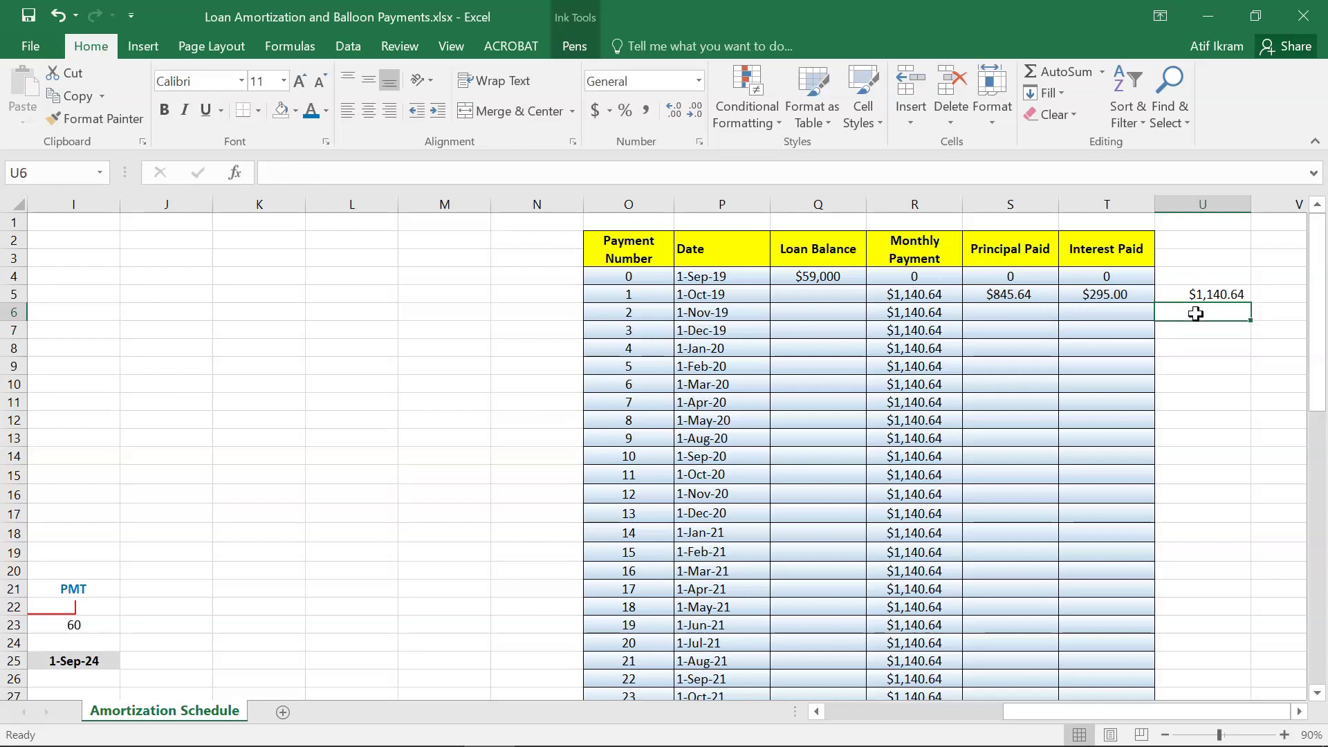
left_click(1210, 295)
- Calculate the loan balance after payment number 1 in Q5 with the formula =Q4-S5
left_click(842, 297)
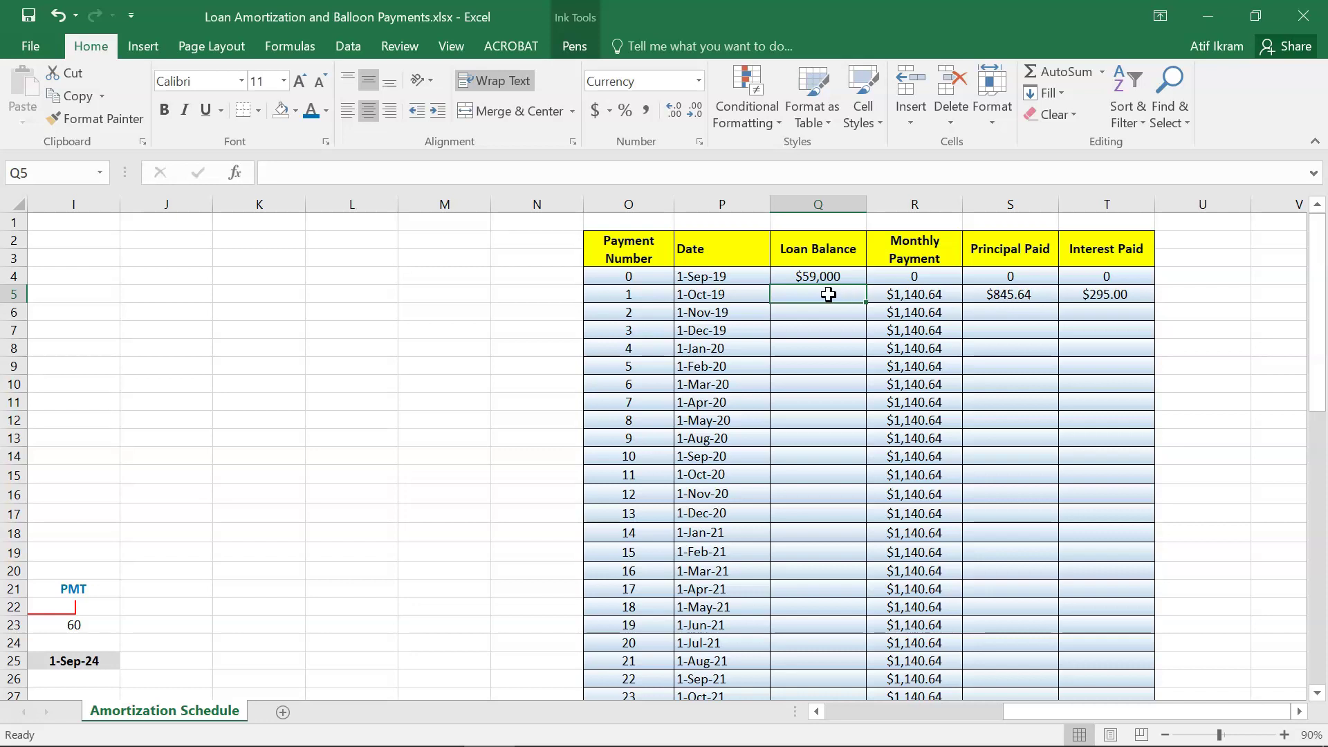
type("=")
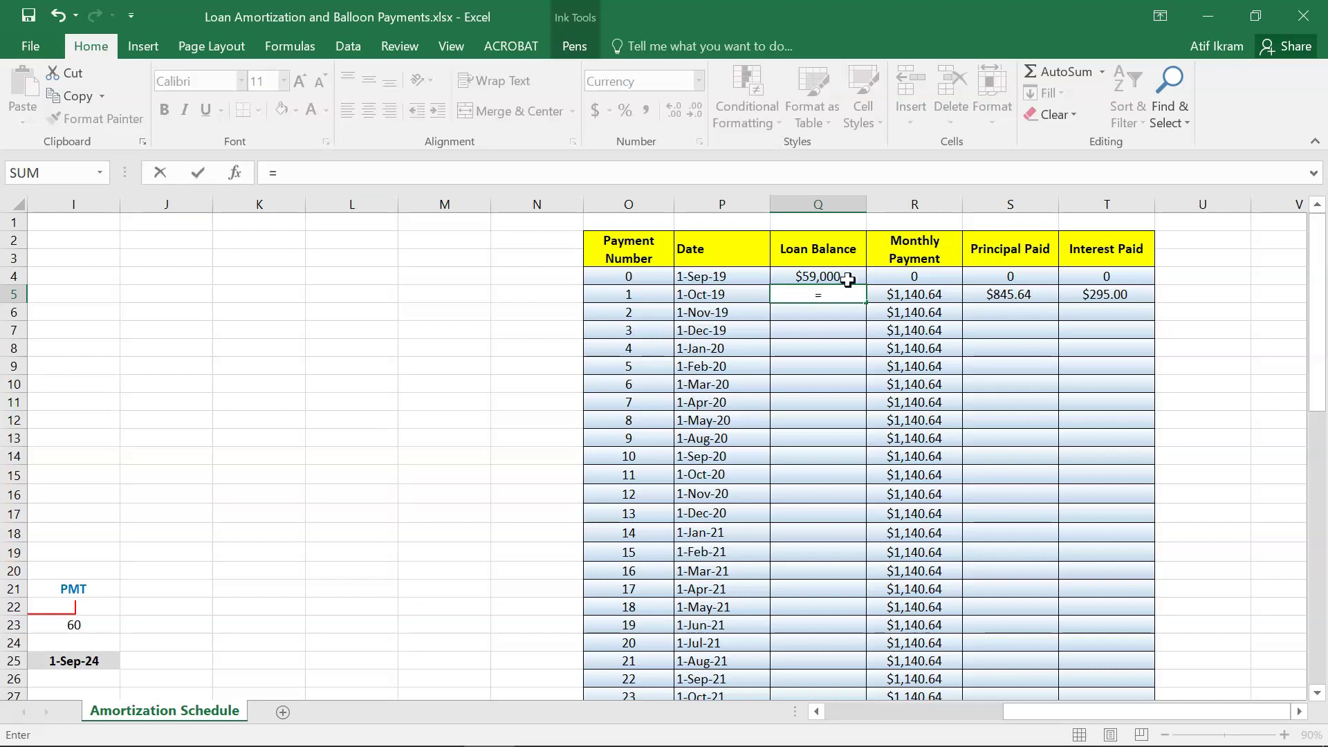
left_click(848, 280)
type("-")
left_click(1023, 296)
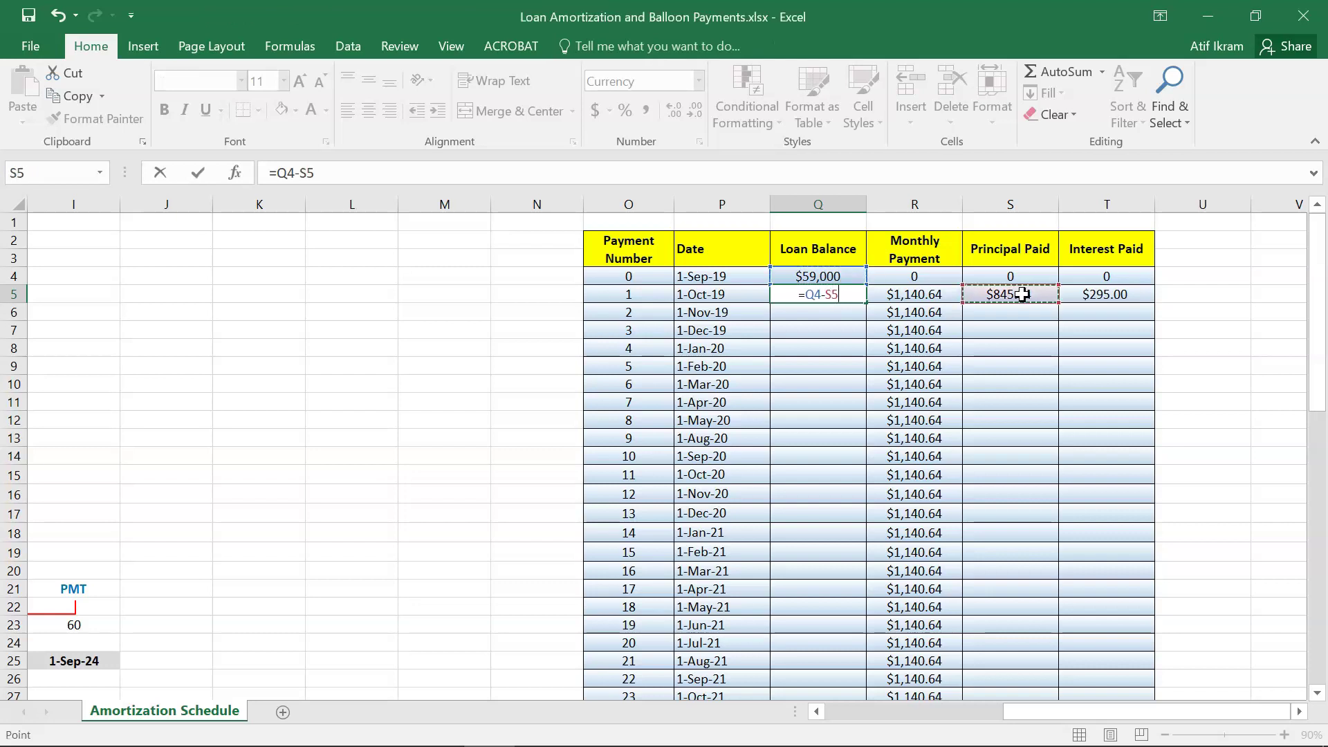
key("Return")
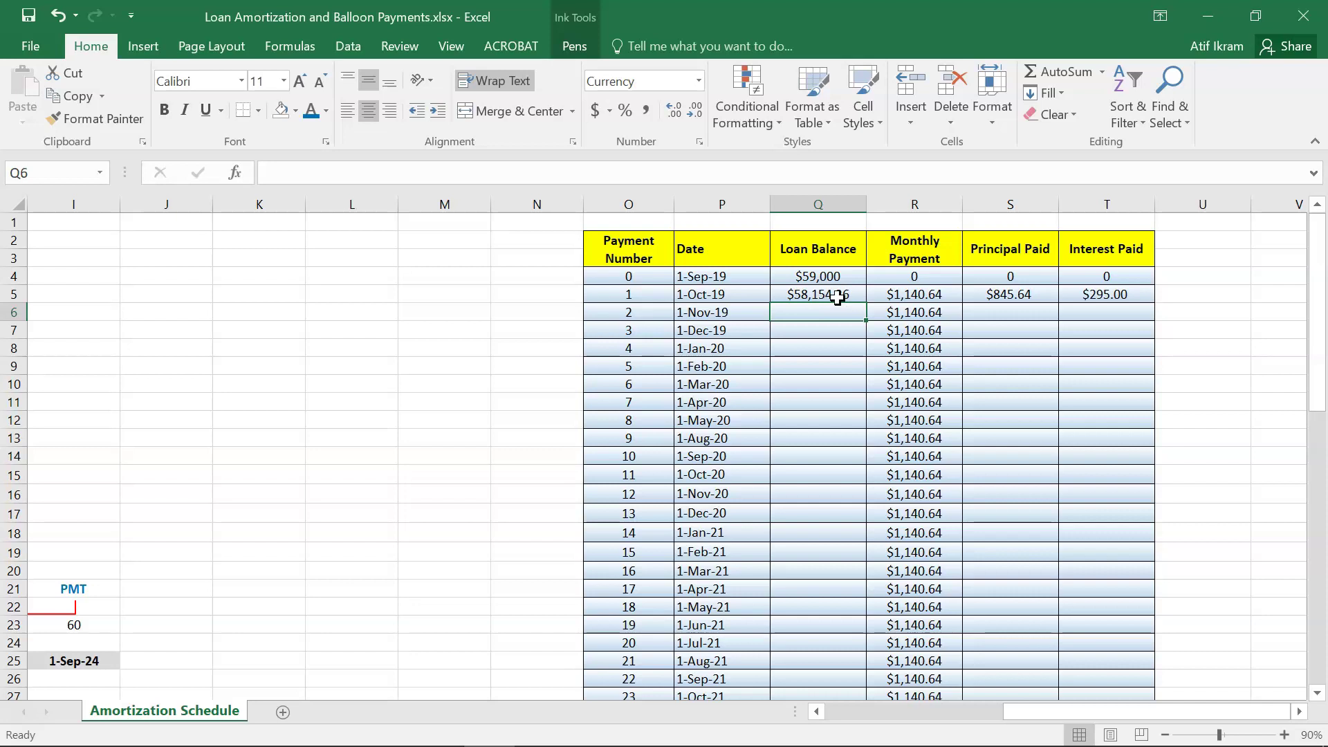
- Copy the principal paid formula from S5 to S6 and check its payment number reference
left_click(1004, 297)
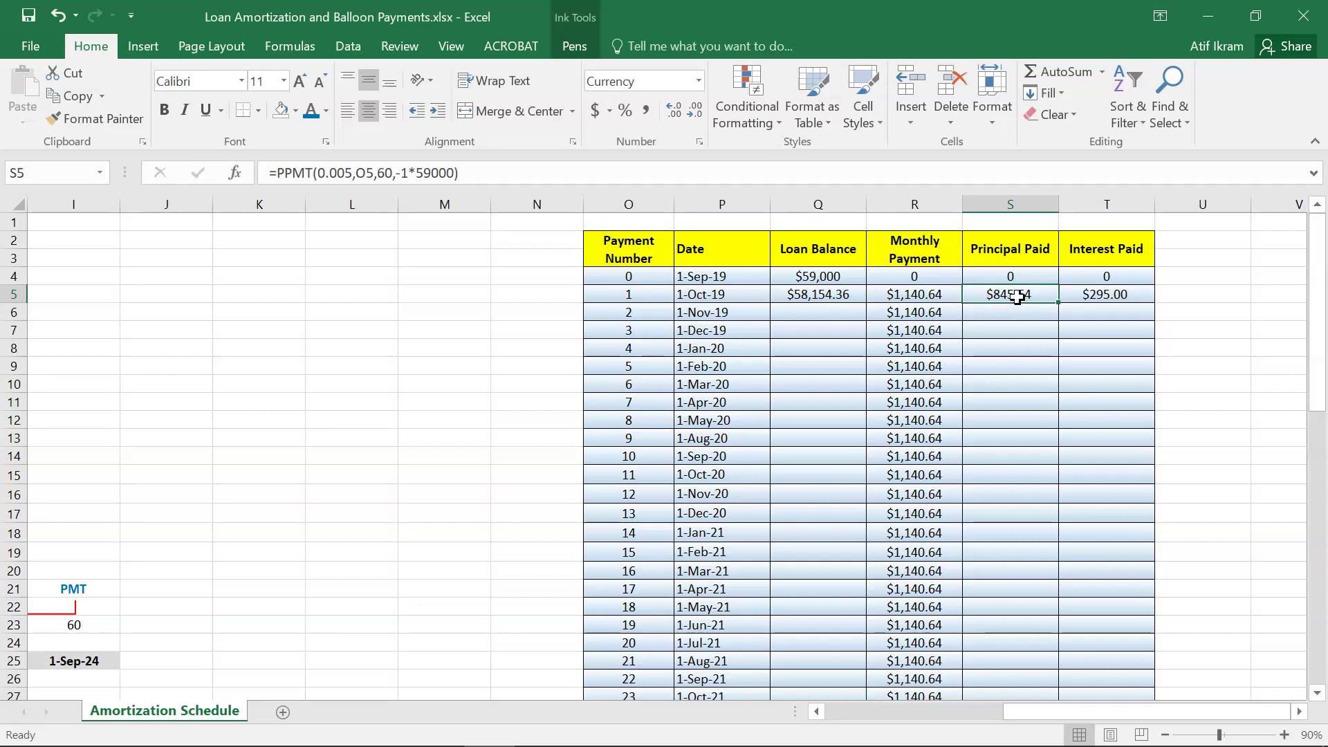
key("ctrl+c")
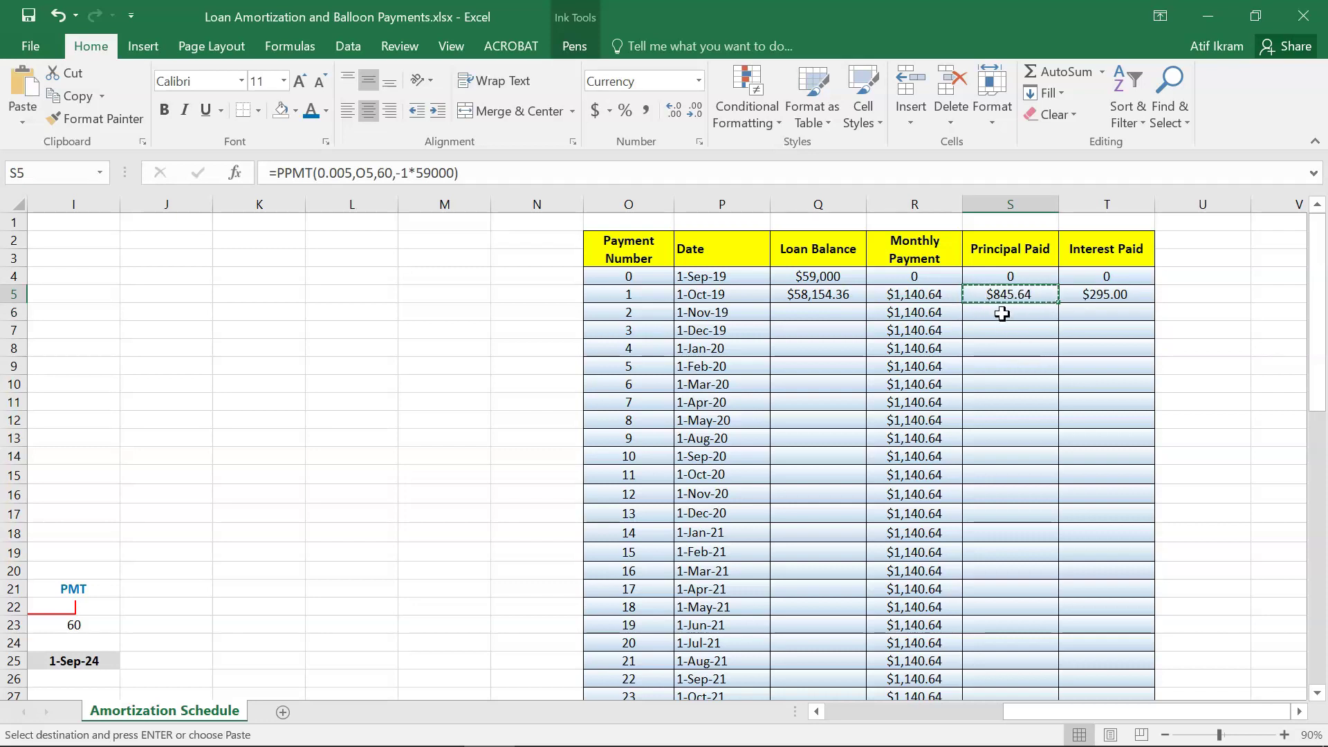
left_click(1008, 313)
key("ctrl+v")
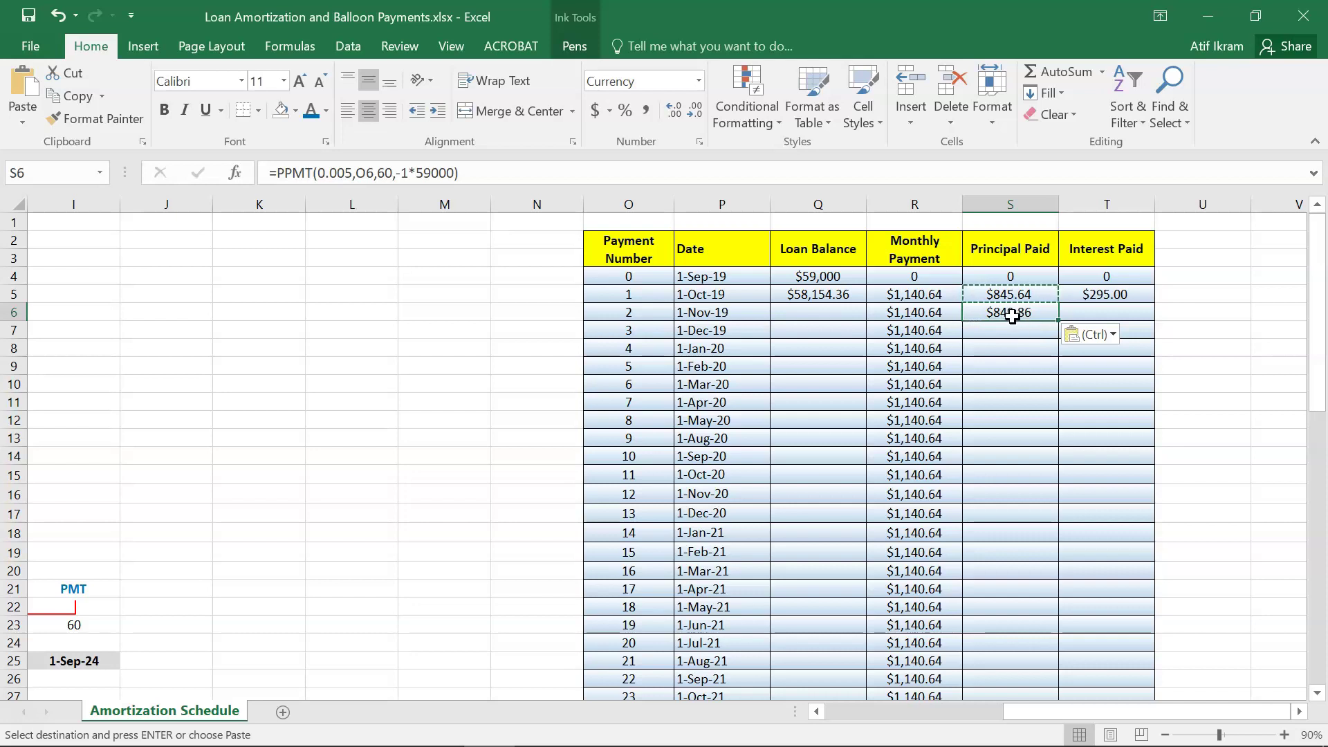
double_click(1015, 314)
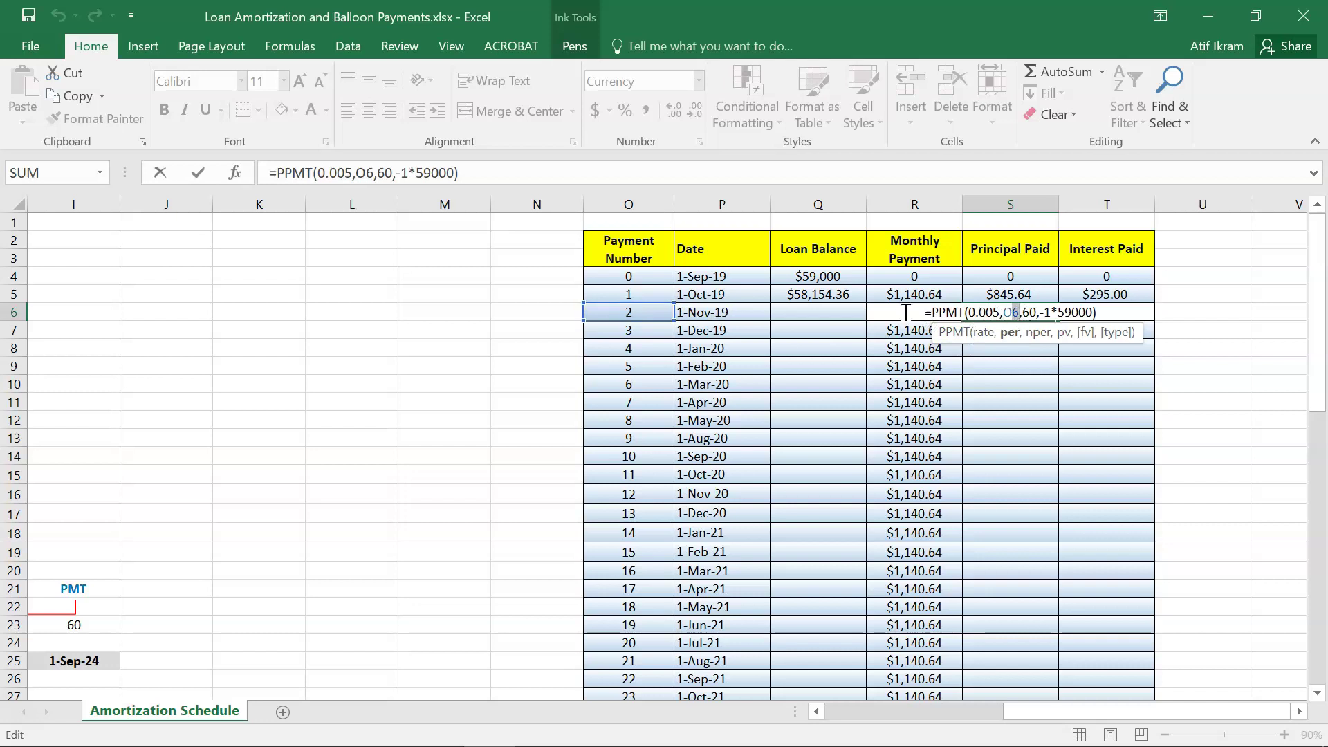
key("Return")
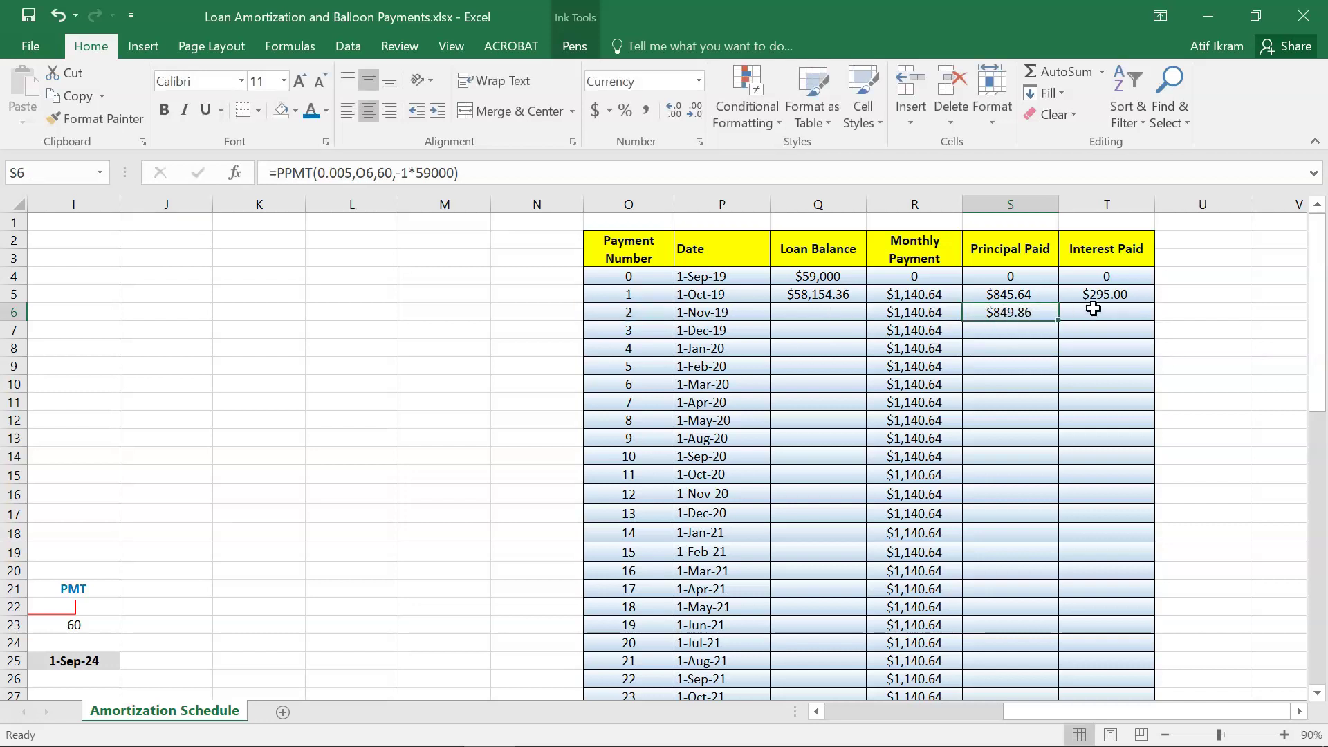
- Copy the interest paid formula from T5 to T6 for payment number 2
left_click(1100, 294)
key("ctrl+c")
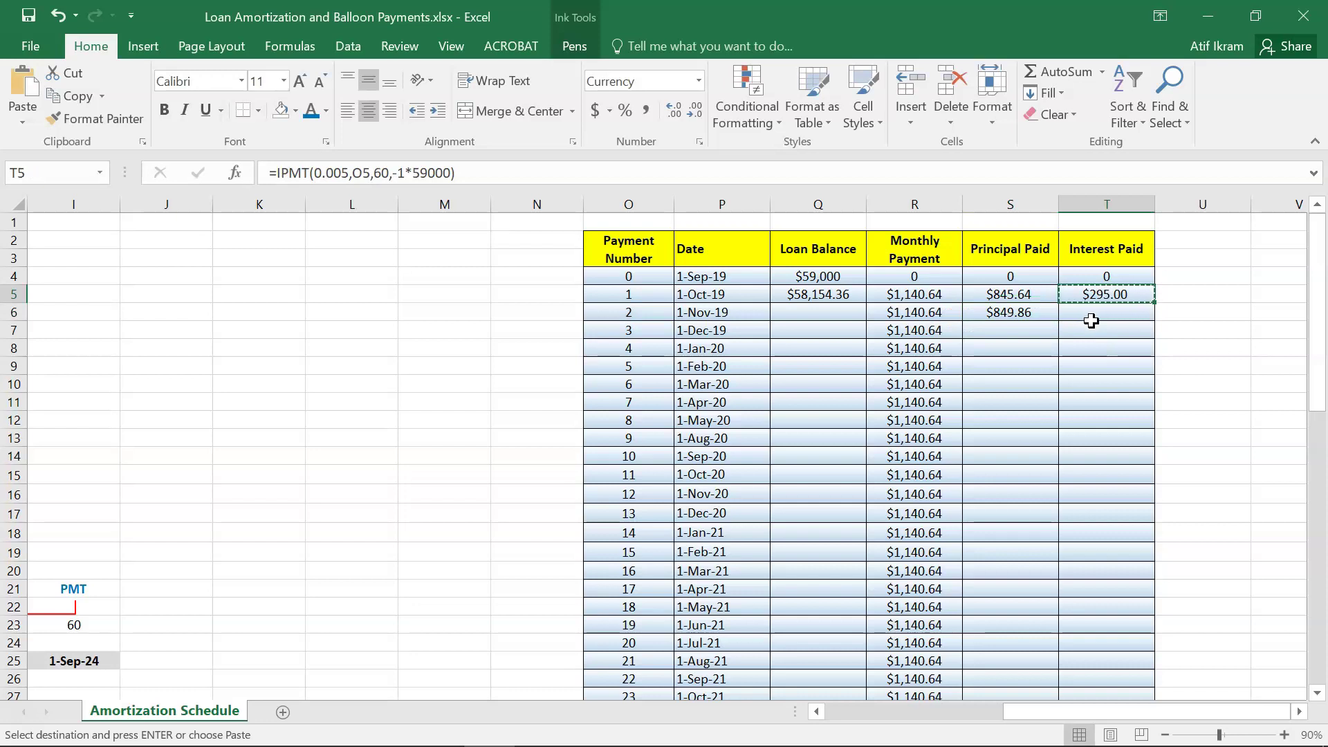
key("Down")
key("Down")
left_click(1092, 316)
key("ctrl+v")
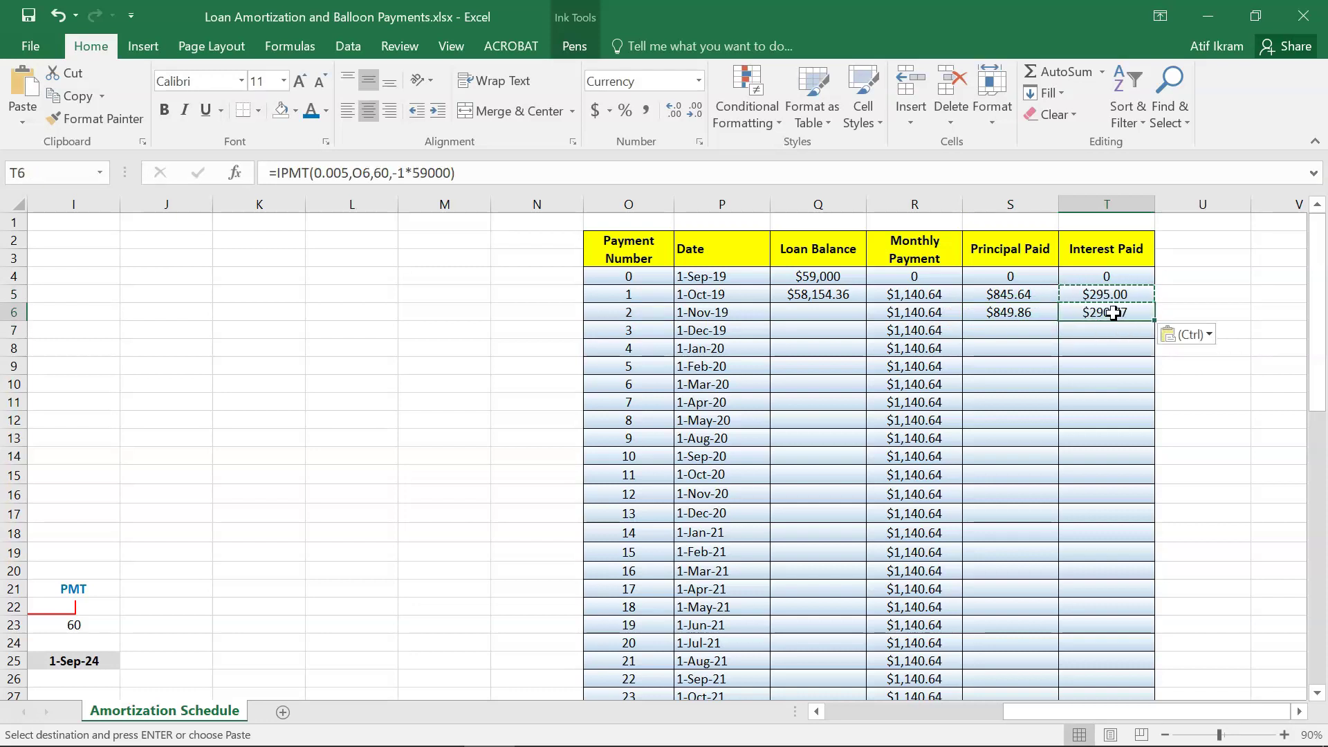
- Review the loan balance formula in Q5 and copy it to Q6 for payment number 2
left_click(811, 296)
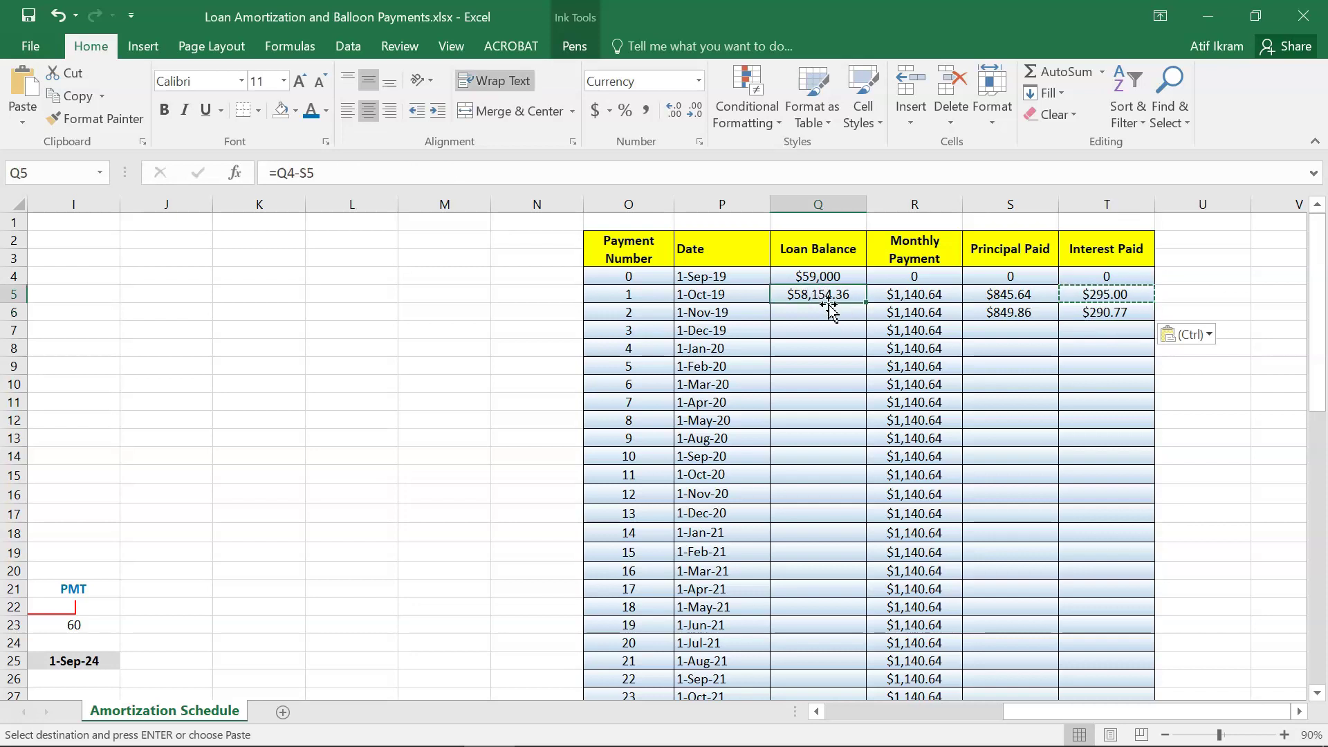
double_click(828, 300)
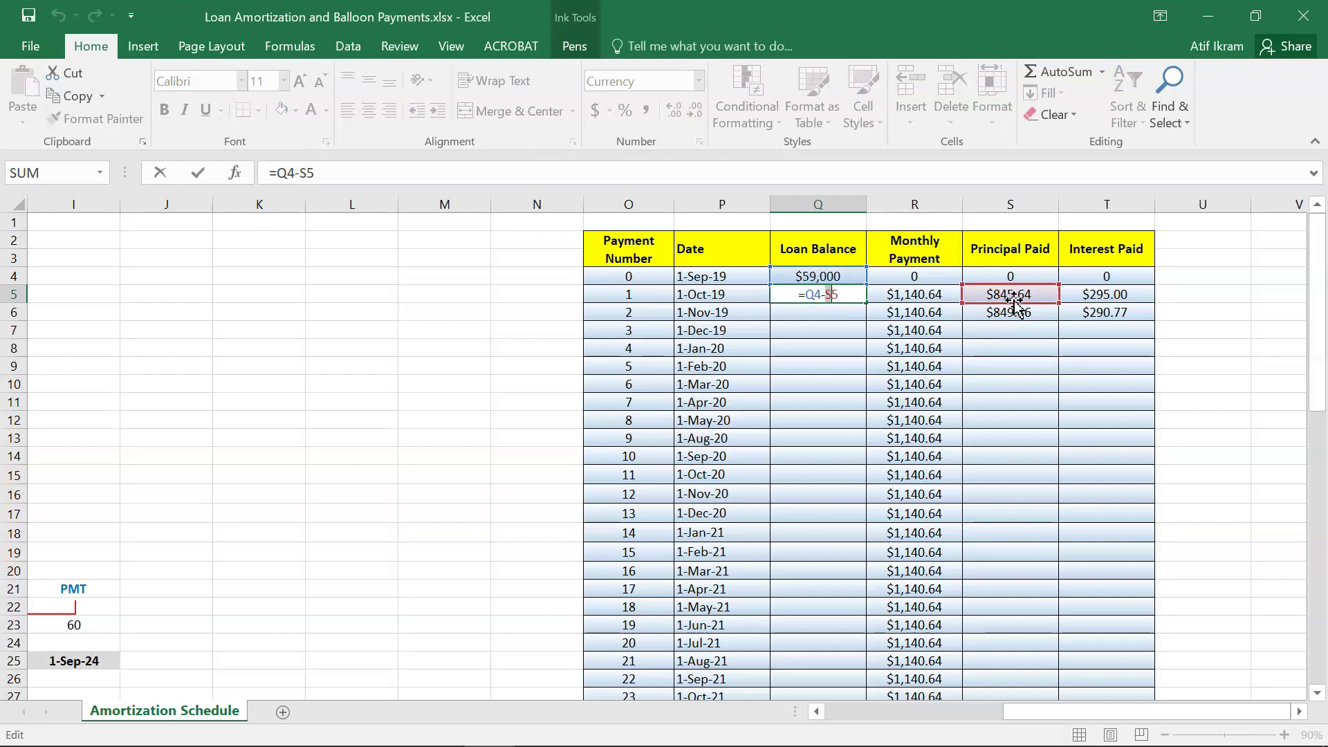
key("ctrl+Return")
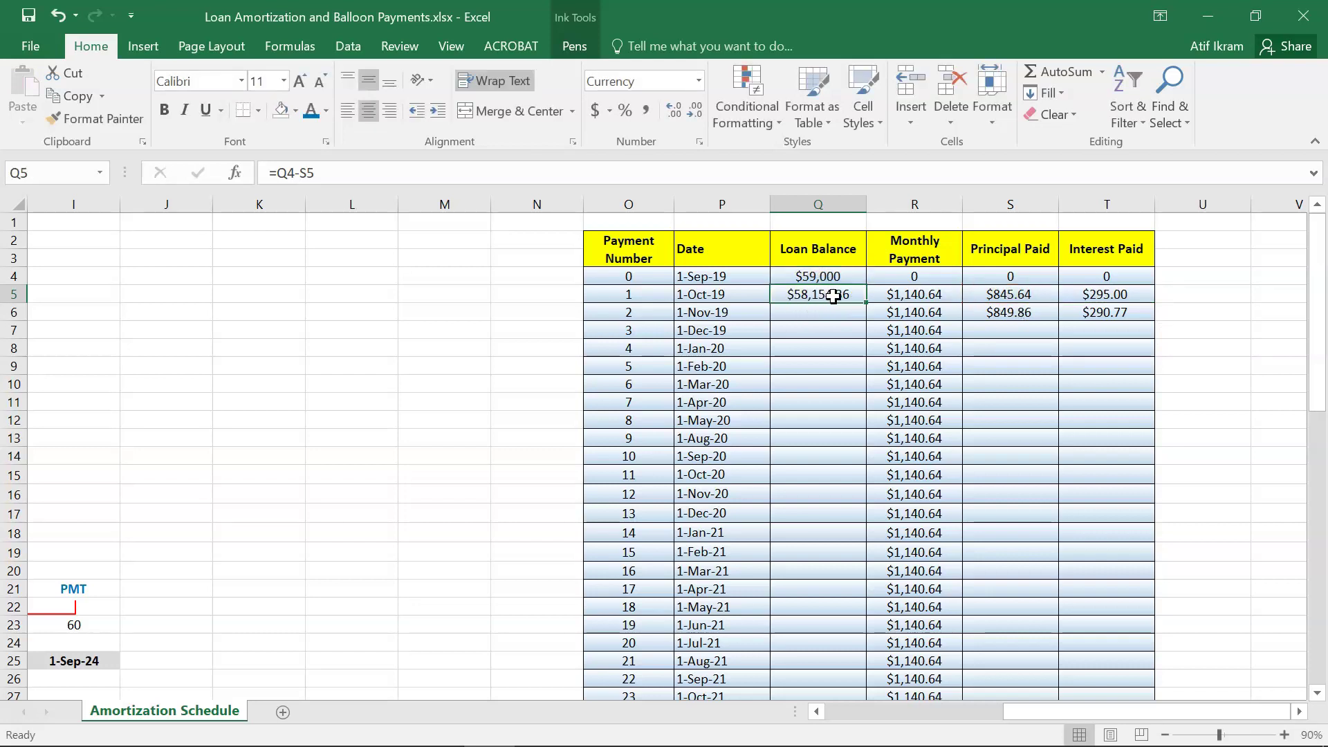
key("ctrl+c")
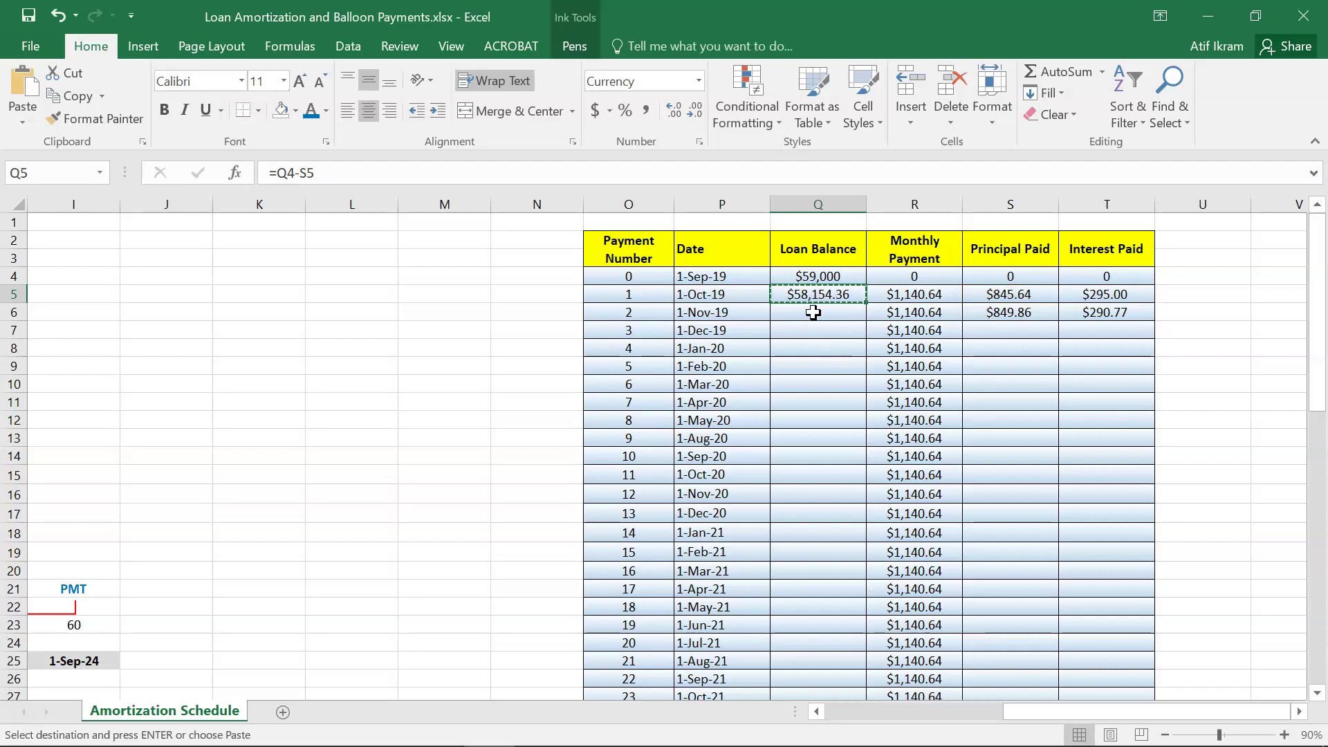
left_click(818, 311)
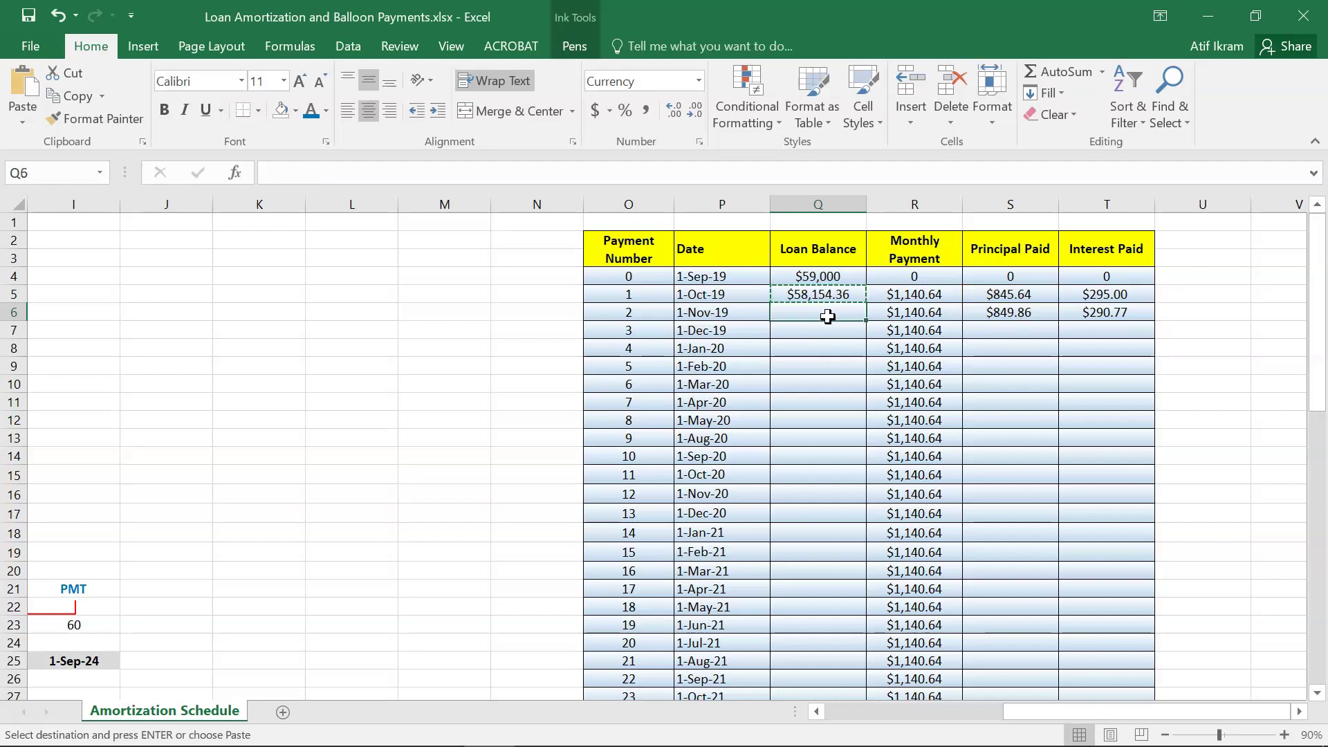
key("ctrl+v")
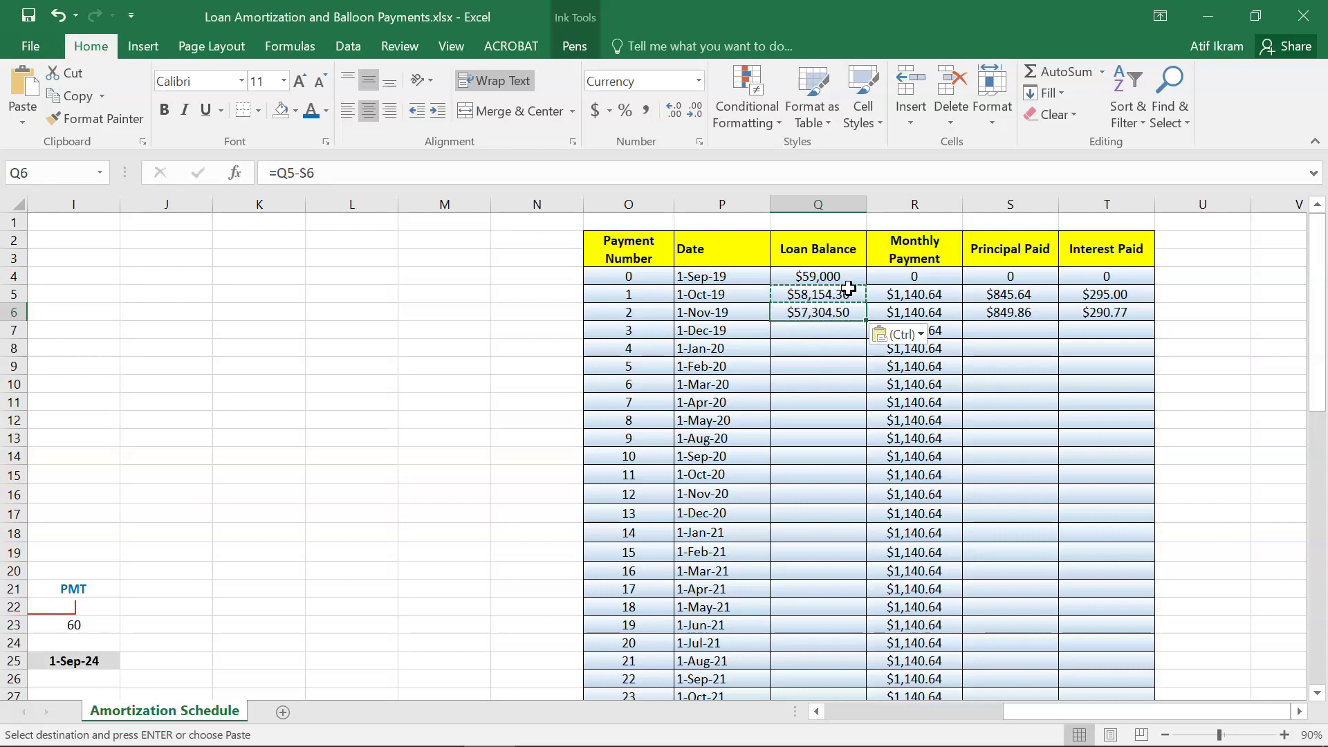
- Copy the loan balance formula down the Loan Balance column through payment number 60 in Q64
key("Right")
key("Left")
key("Left")
key("Right")
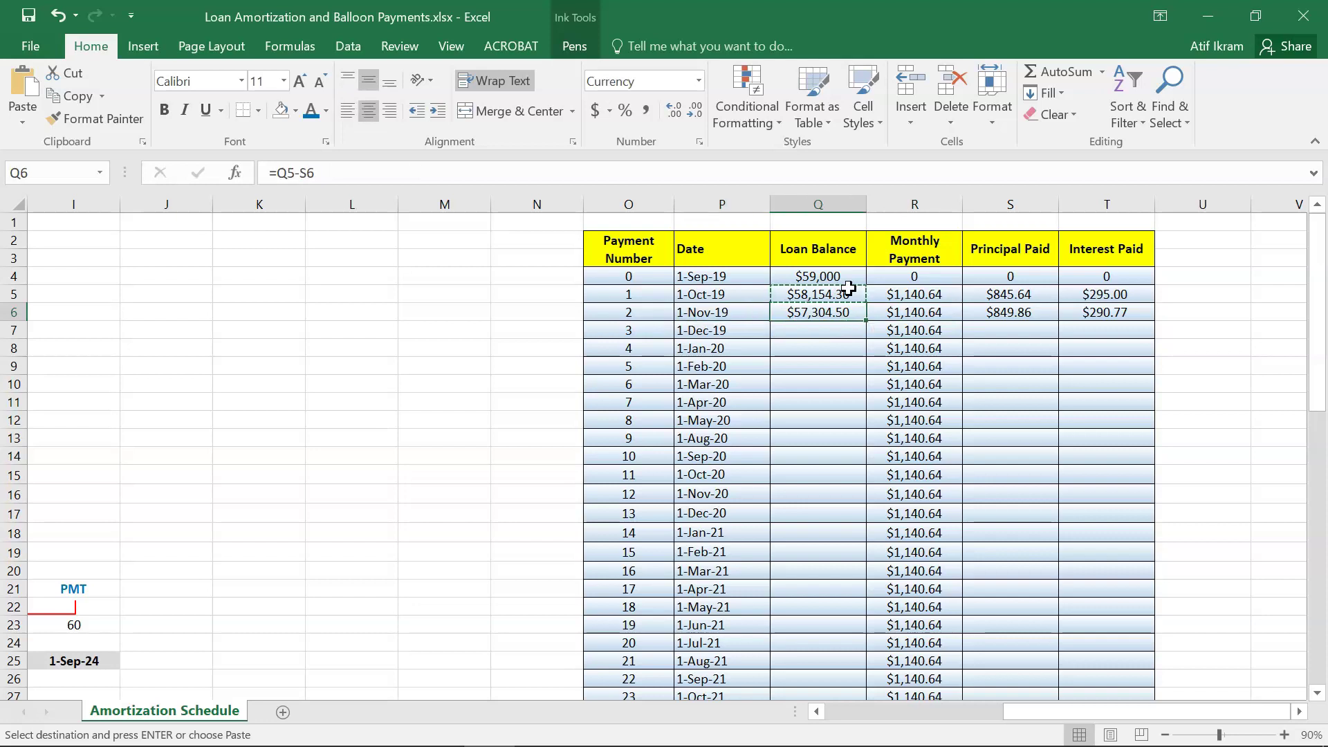
key("shift+Down")
key("shift+Down")
key("shift+Down")
key("shift+Down")
key("shift+Down")
key("shift+Down")
key("shift+Down")
key("shift+Down")
key("shift+Down")
key("shift+Down")
key("shift+Down")
key("shift+Down")
key("shift+Down")
key("shift+Down")
key("shift+Down")
key("shift+Down")
key("shift+Down")
key("shift+Down")
key("shift+Down")
key("shift+Down")
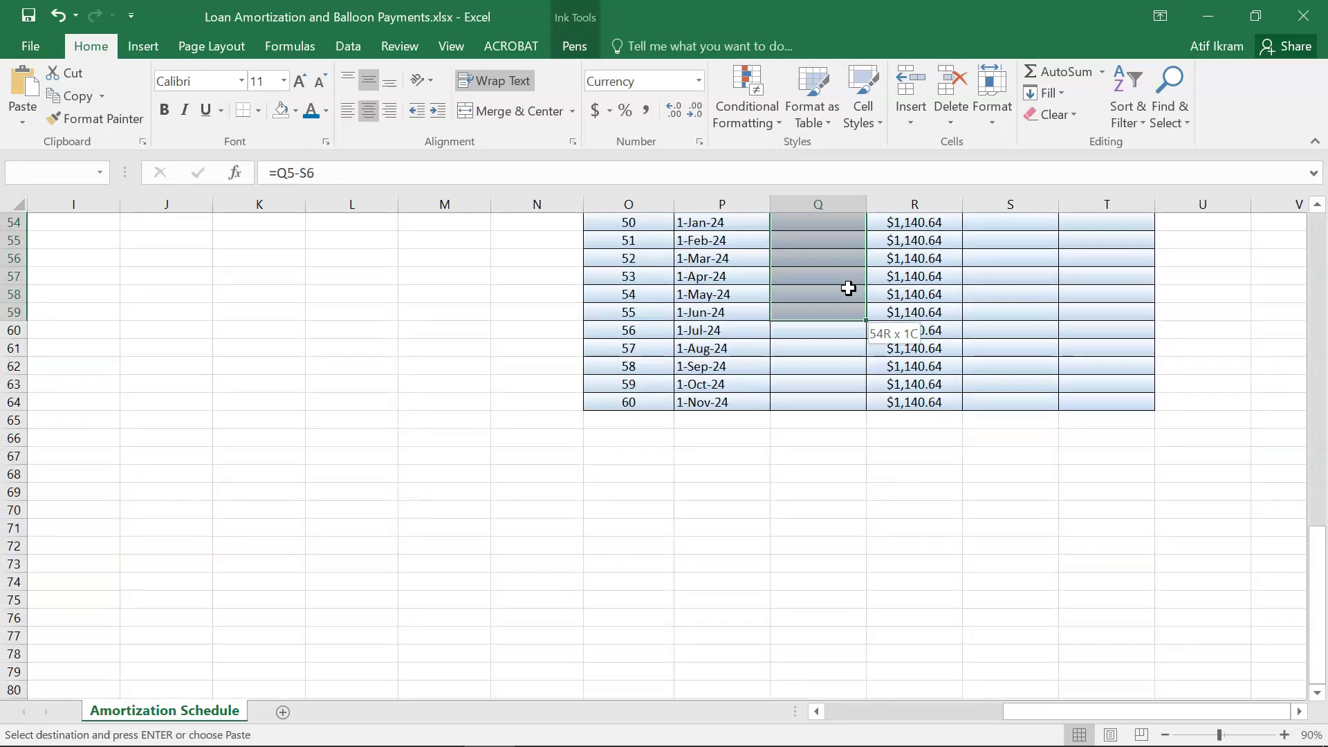
key("shift+Down")
key("shift+Down")
key("shift+Down")
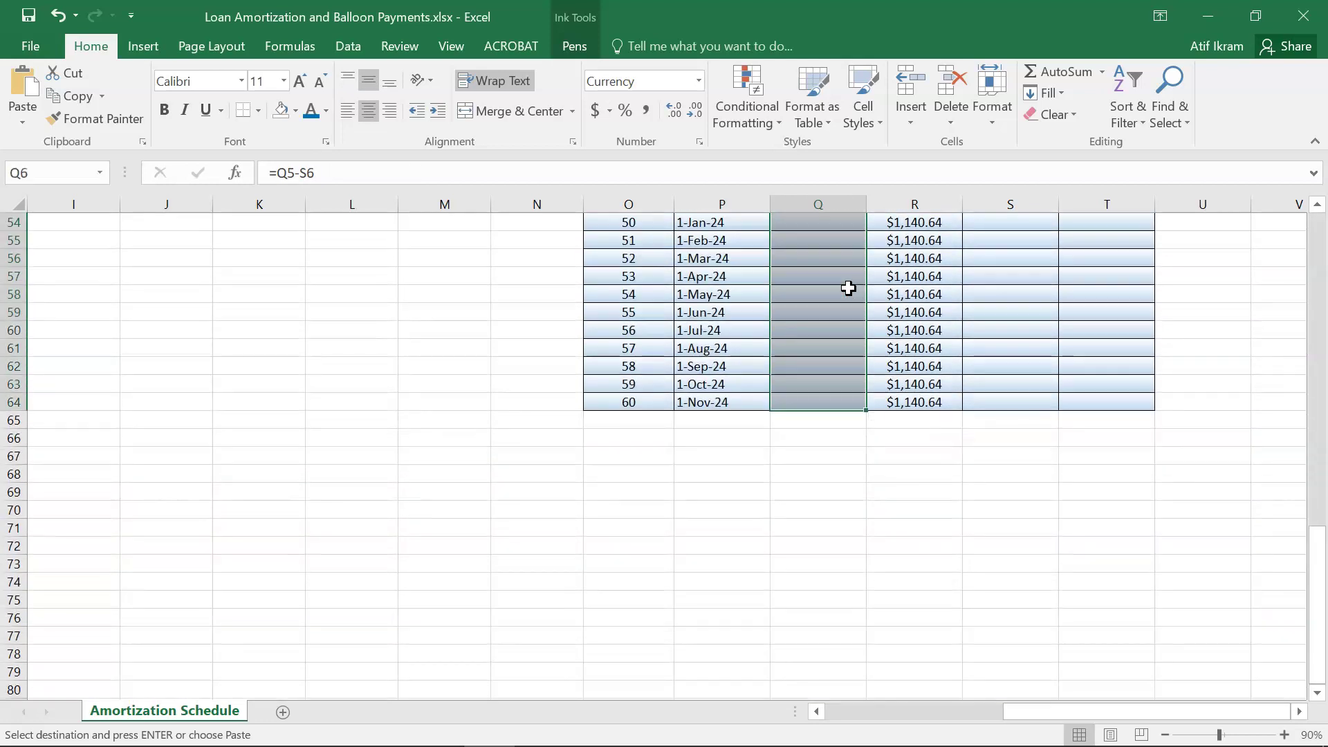
key("ctrl+v")
scroll(849, 288, "up", 1)
key("Down")
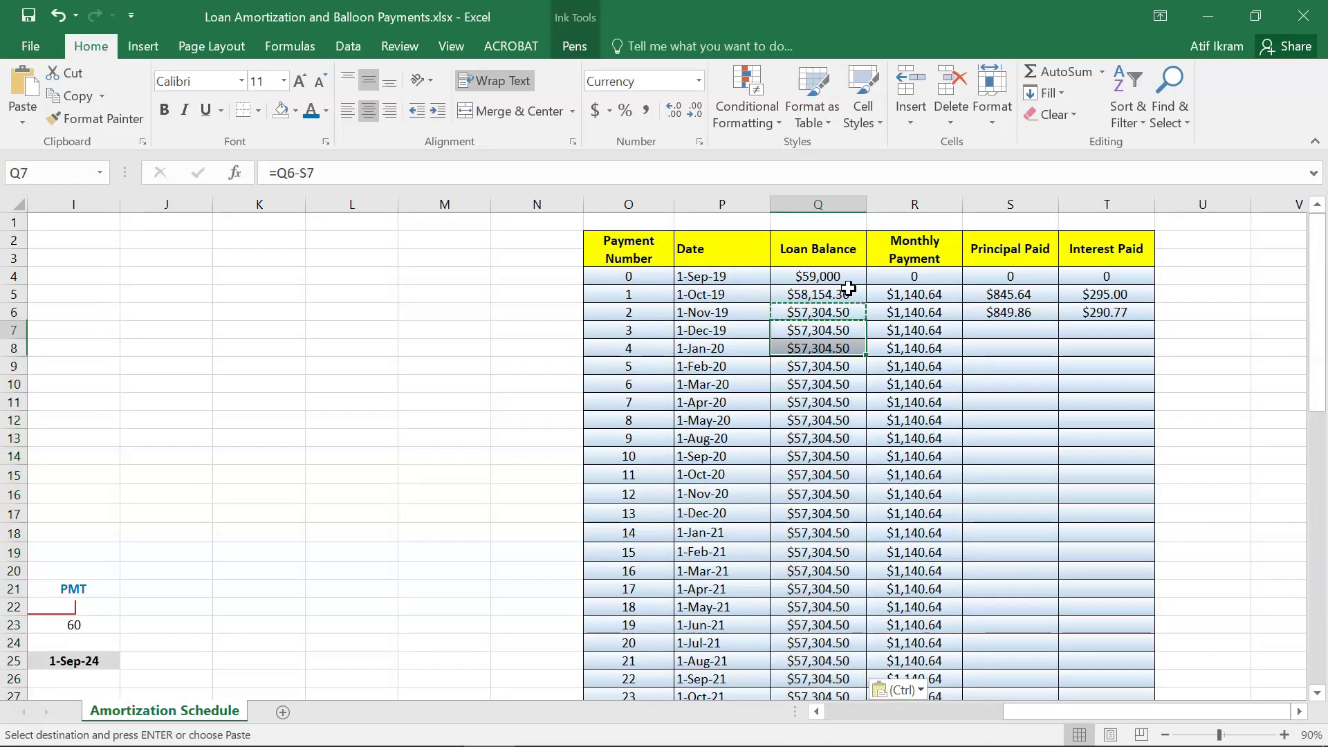
- Copy the principal and interest formulas from S6:T6 down both columns through payment number 60 in row 64
key("Up")
key("Right")
key("Right")
key("shift+Right")
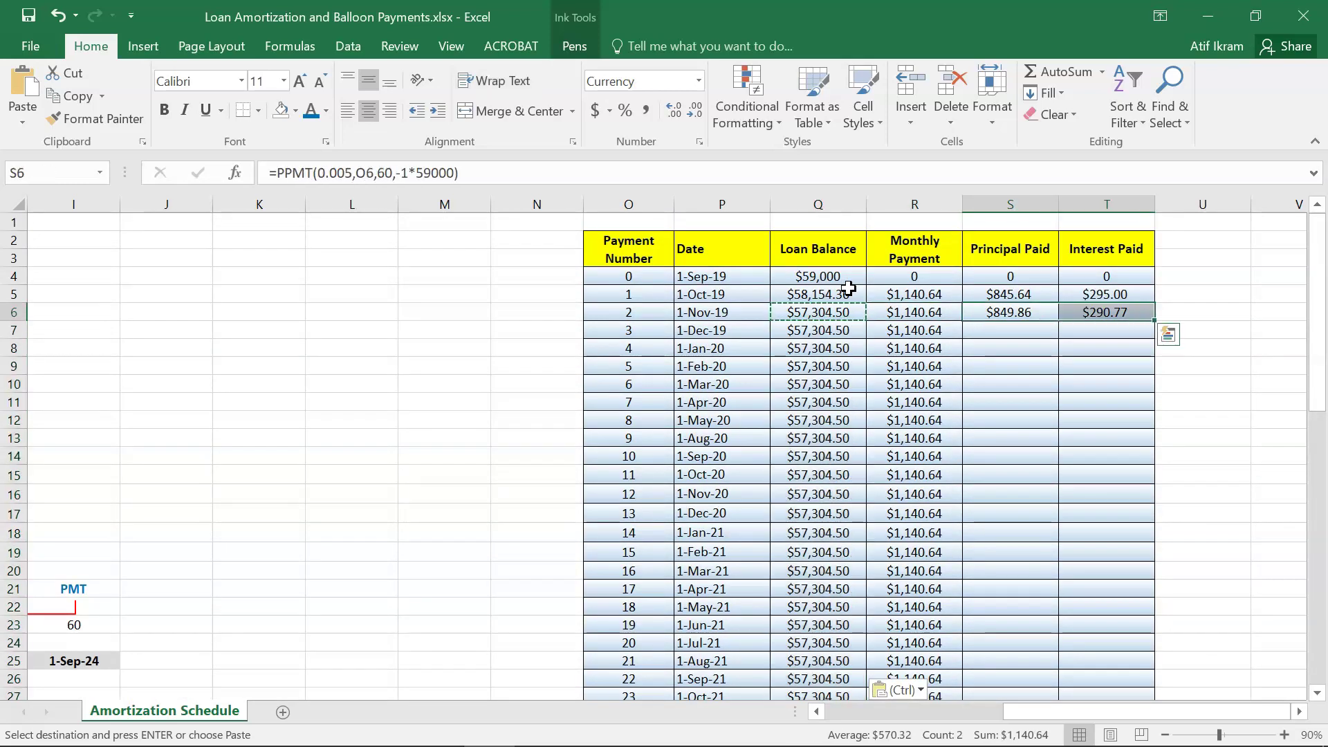
key("shift+Page_Down")
key("shift+Page_Down")
key("shift+Down")
key("shift+Down")
key("shift+Down")
key("shift+Down")
key("shift+Down")
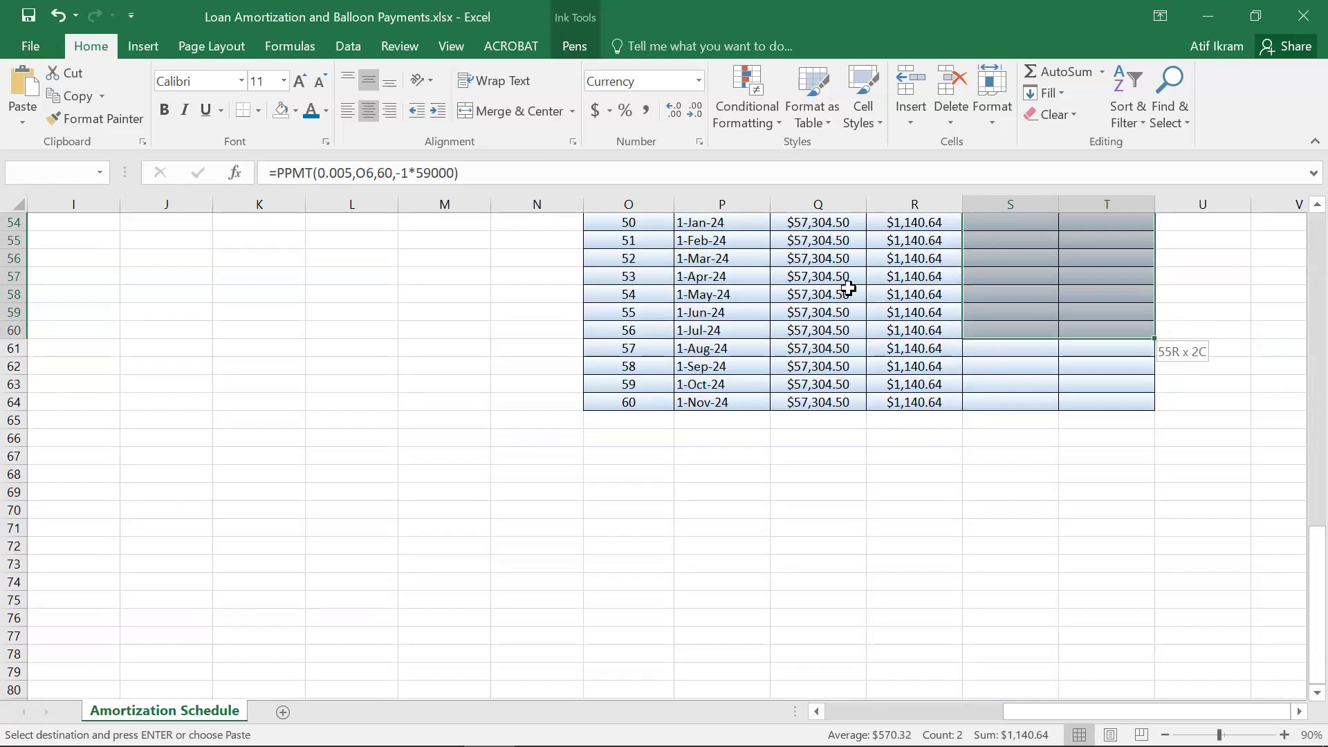
key("ctrl+v")
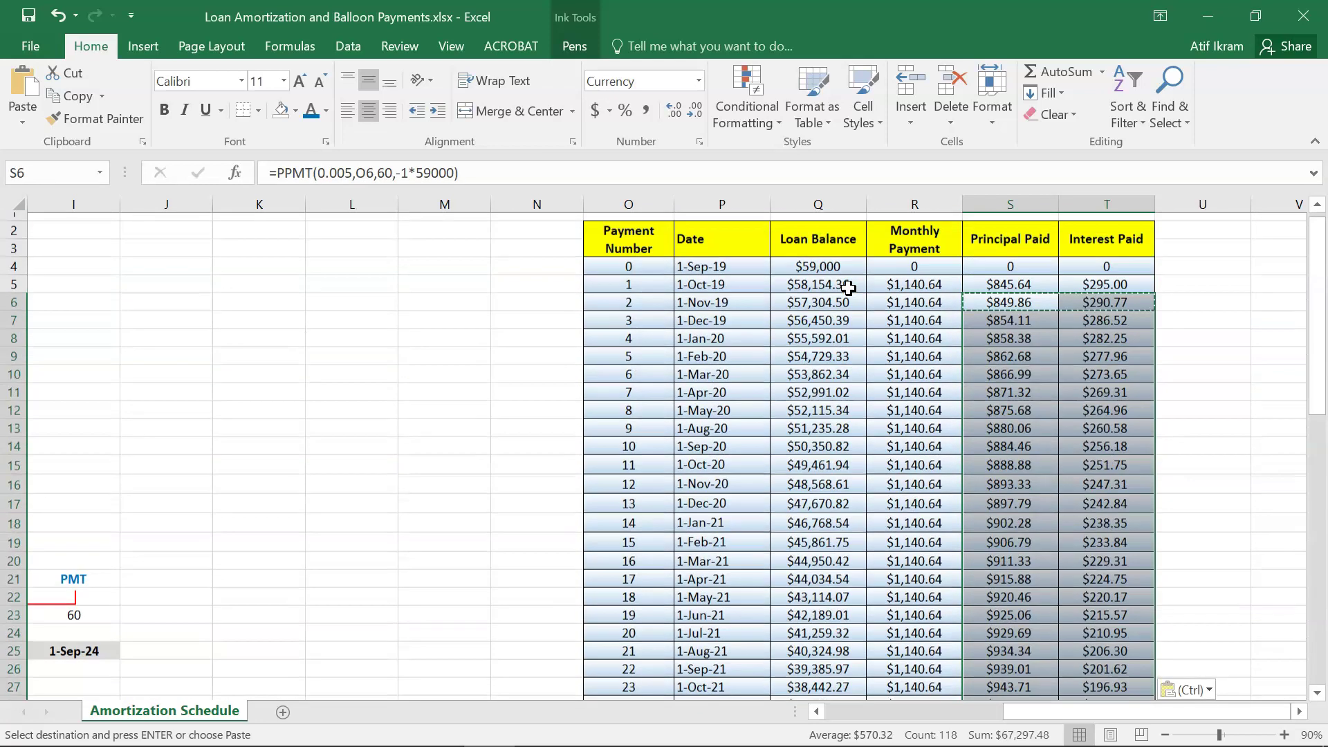
- Examine the loan balance and interest formulas for the final payments in rows 63 and 64
key("Page_Down")
key("Page_Down")
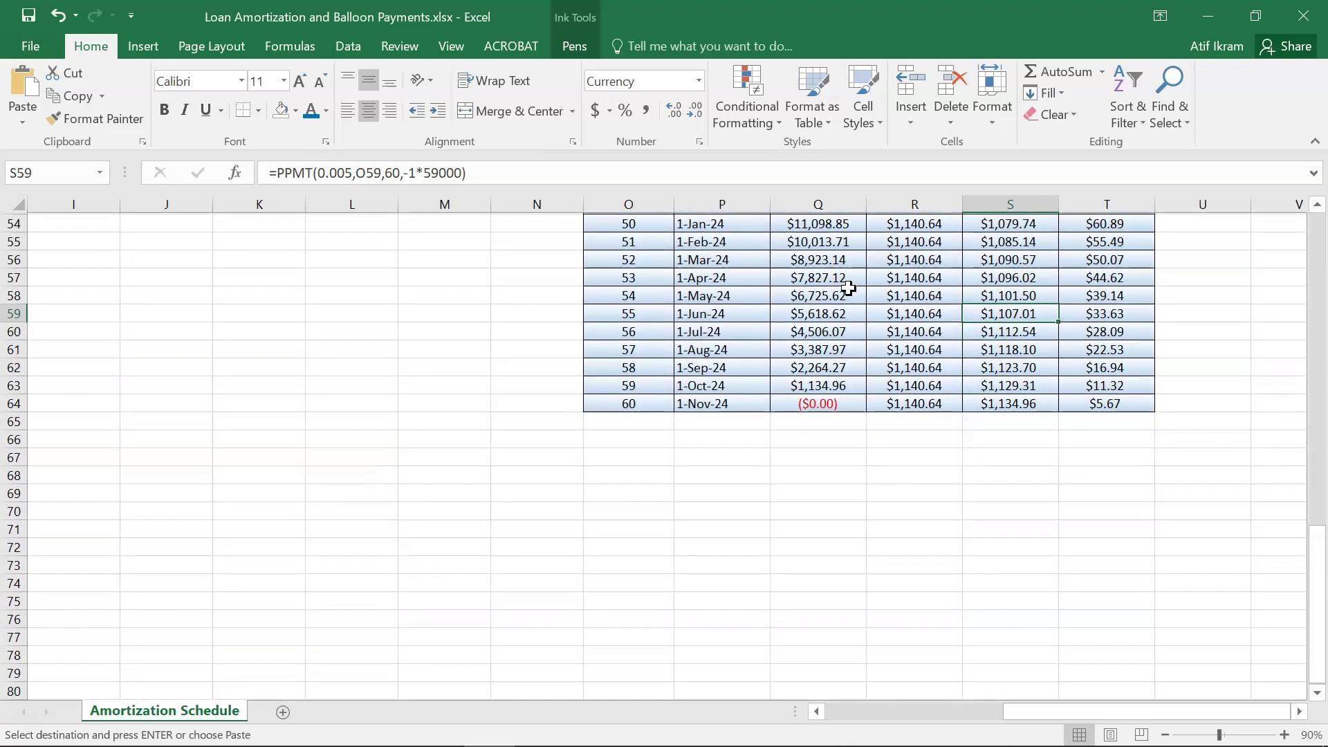
left_click(823, 406)
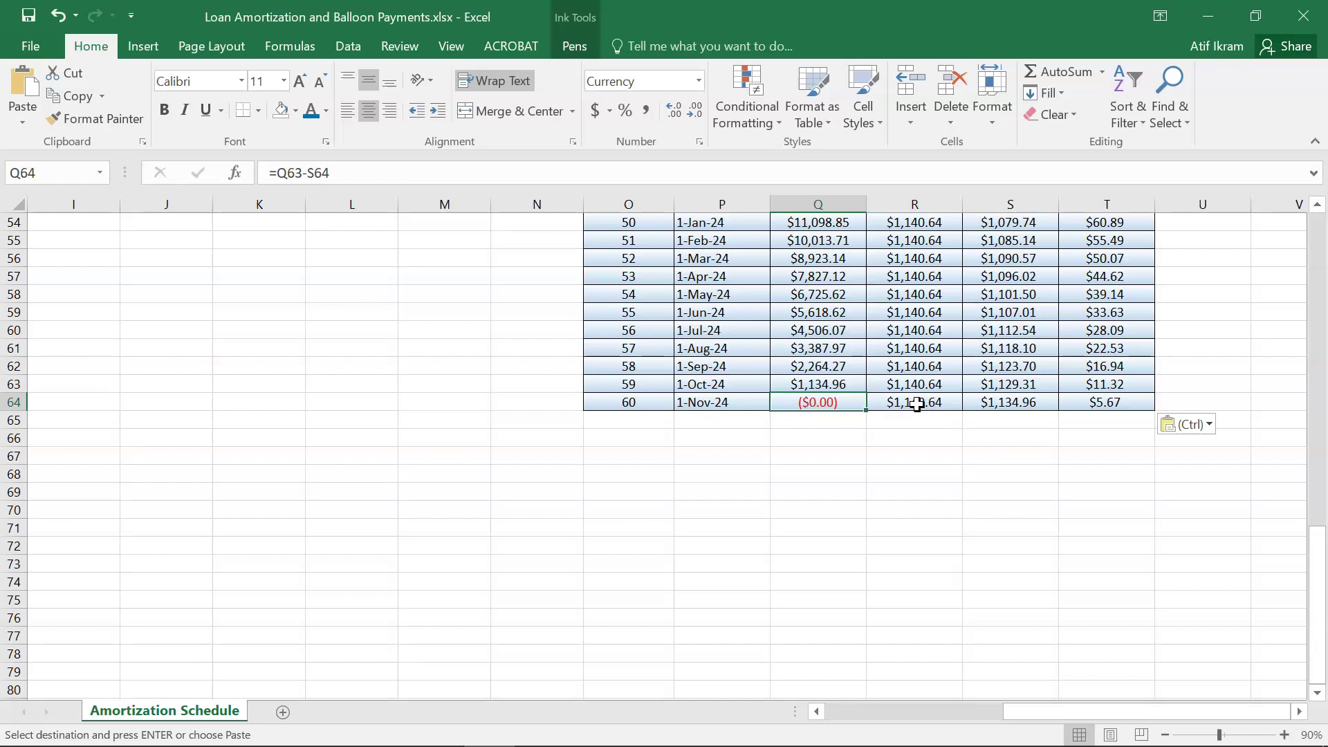
left_click(819, 387)
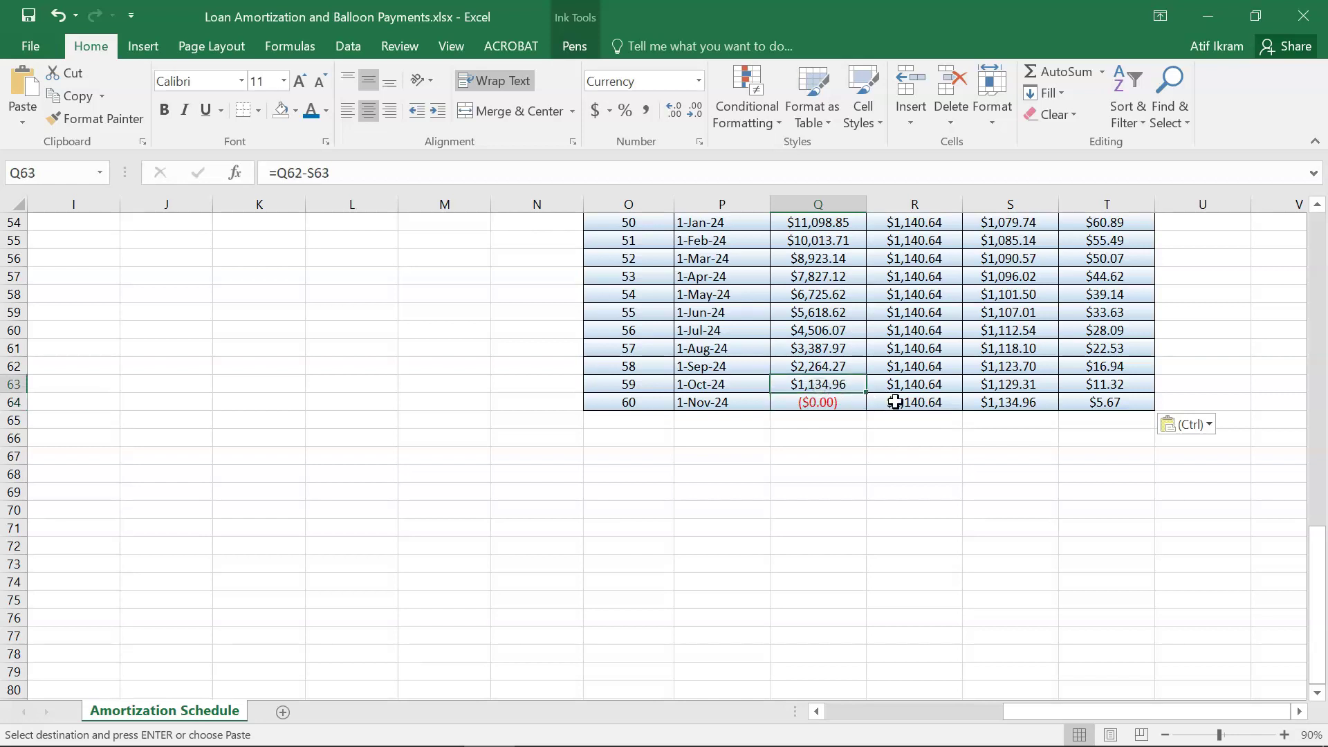
left_click(1109, 405)
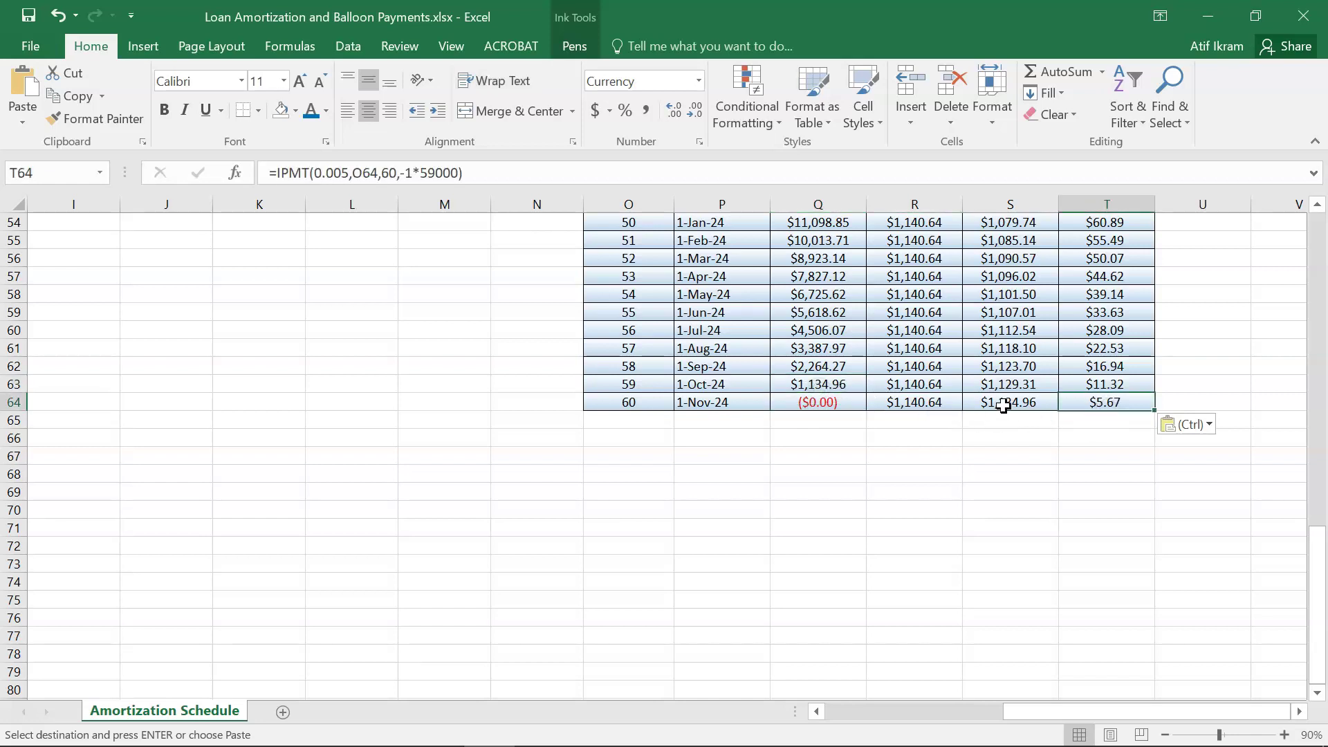
- Return to the problem statement and payment timeline to examine part (b) on early payoff with the 1% prepayment penalty
left_click_drag(1318, 568, 1326, 261)
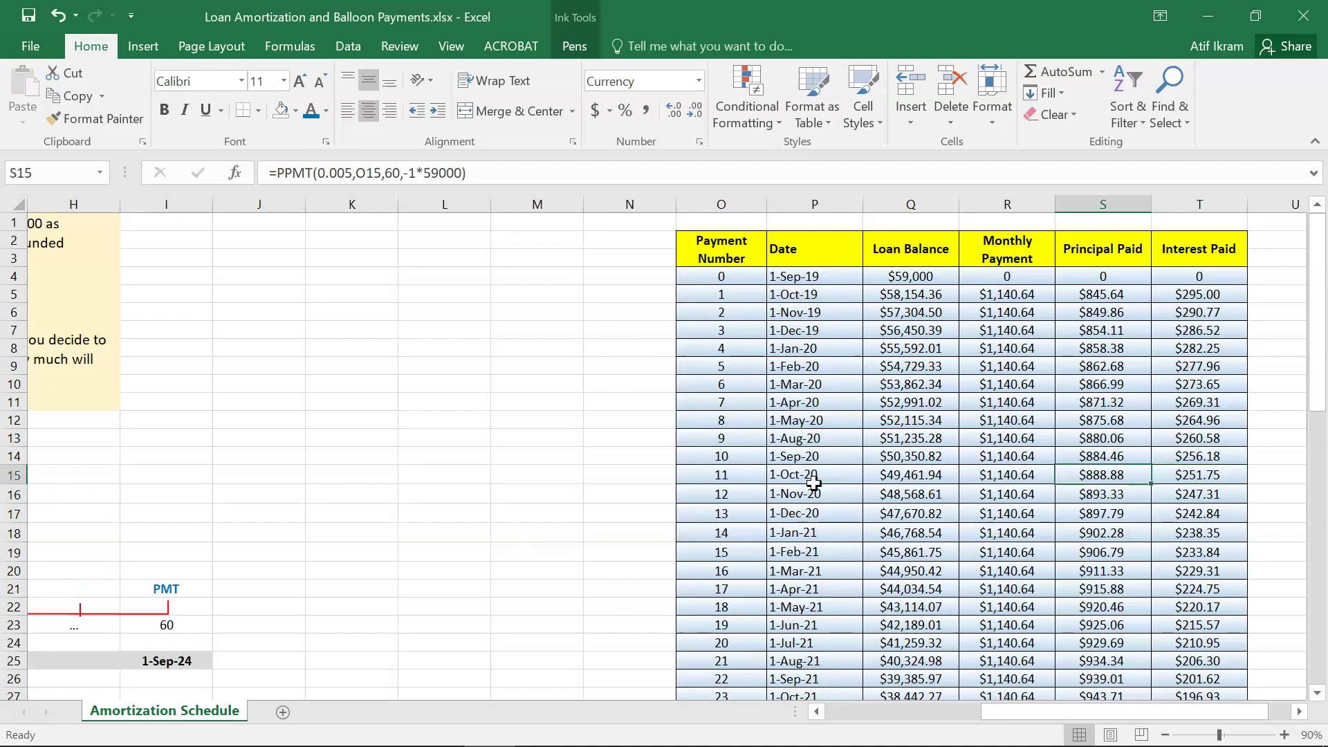
key("Left")
key("Left")
key("Left")
key("Left")
key("Left")
key("Left")
key("Left")
key("Left")
key("Left")
key("Left")
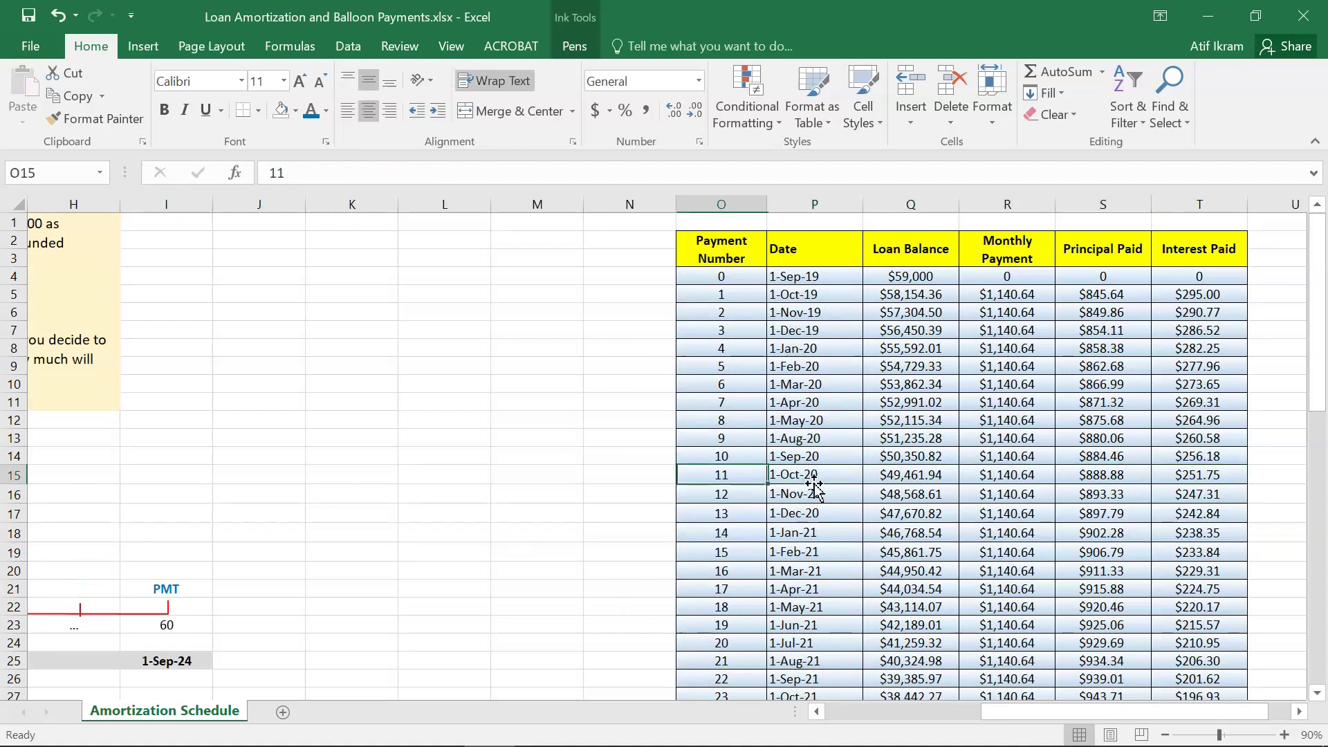
key("Home")
key("Up")
key("Up")
key("Up")
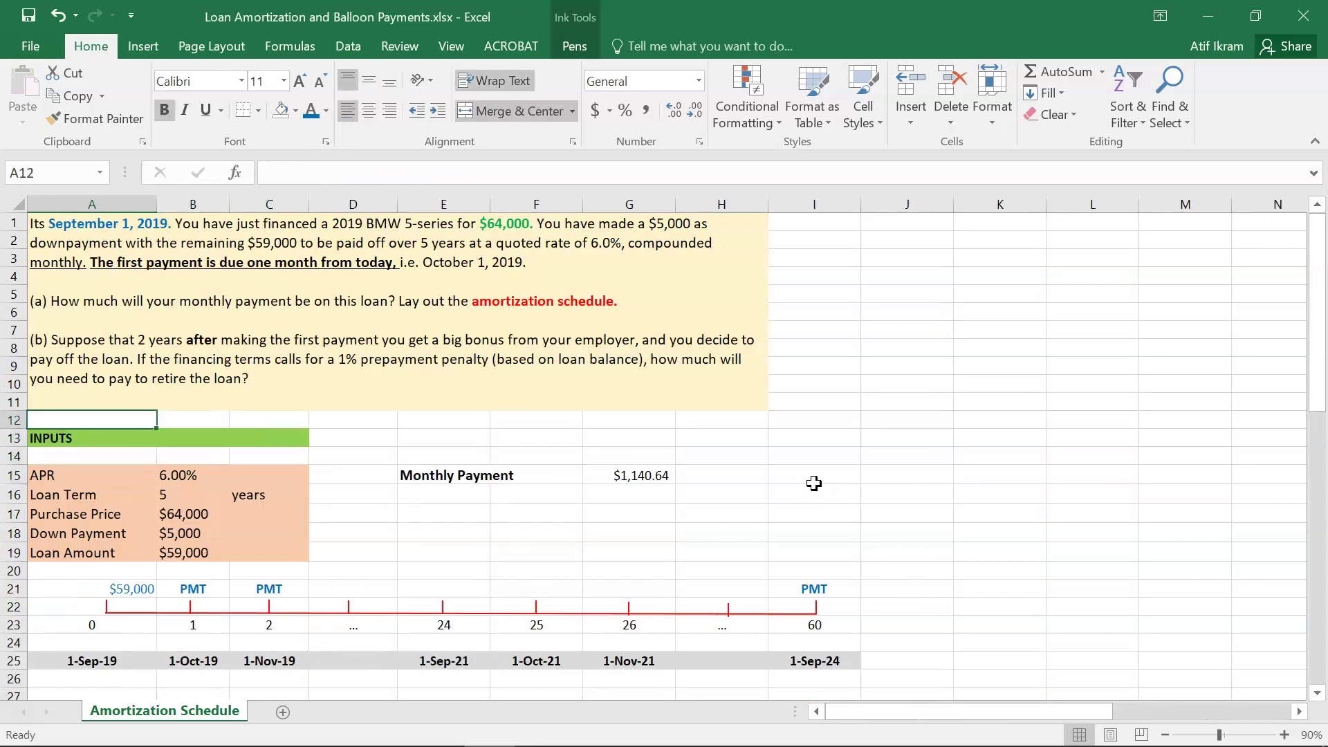
key("Up")
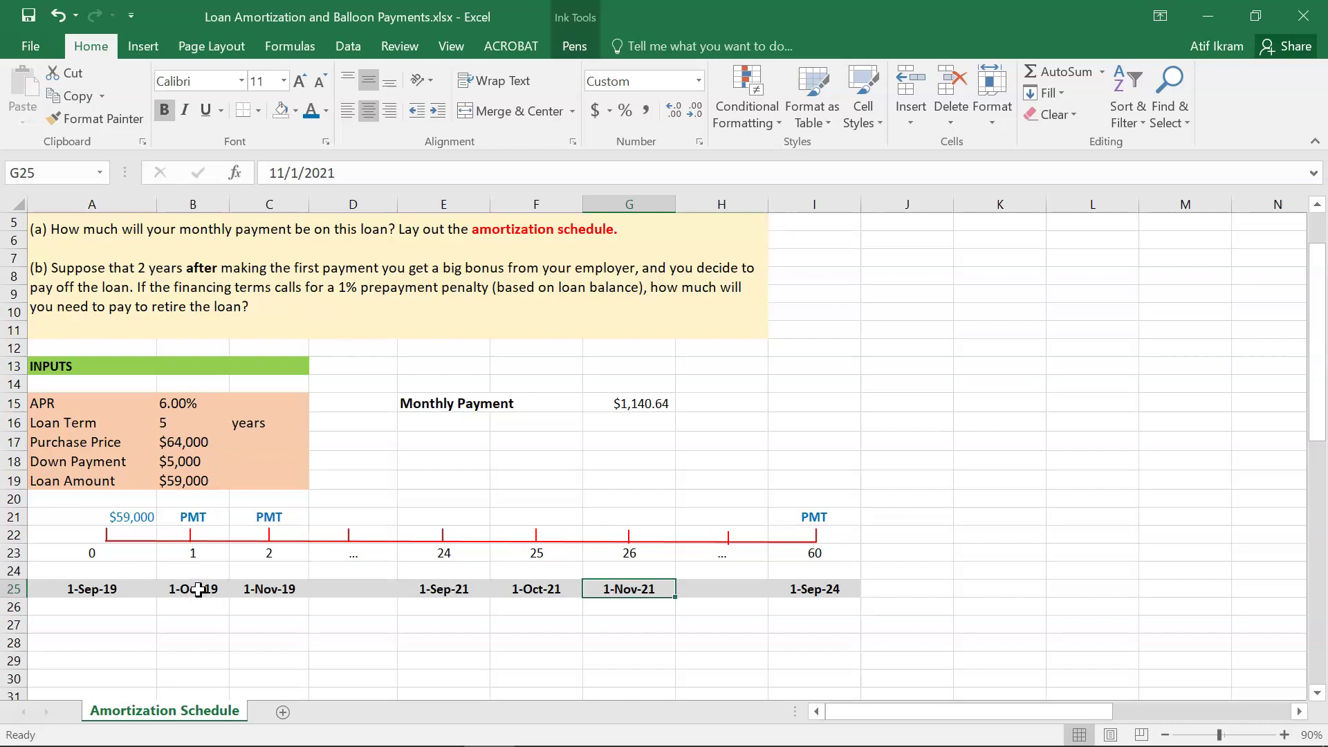
- Enter the payment amount 1,140.64 above period 26 on the timeline, in G21
left_click(201, 588)
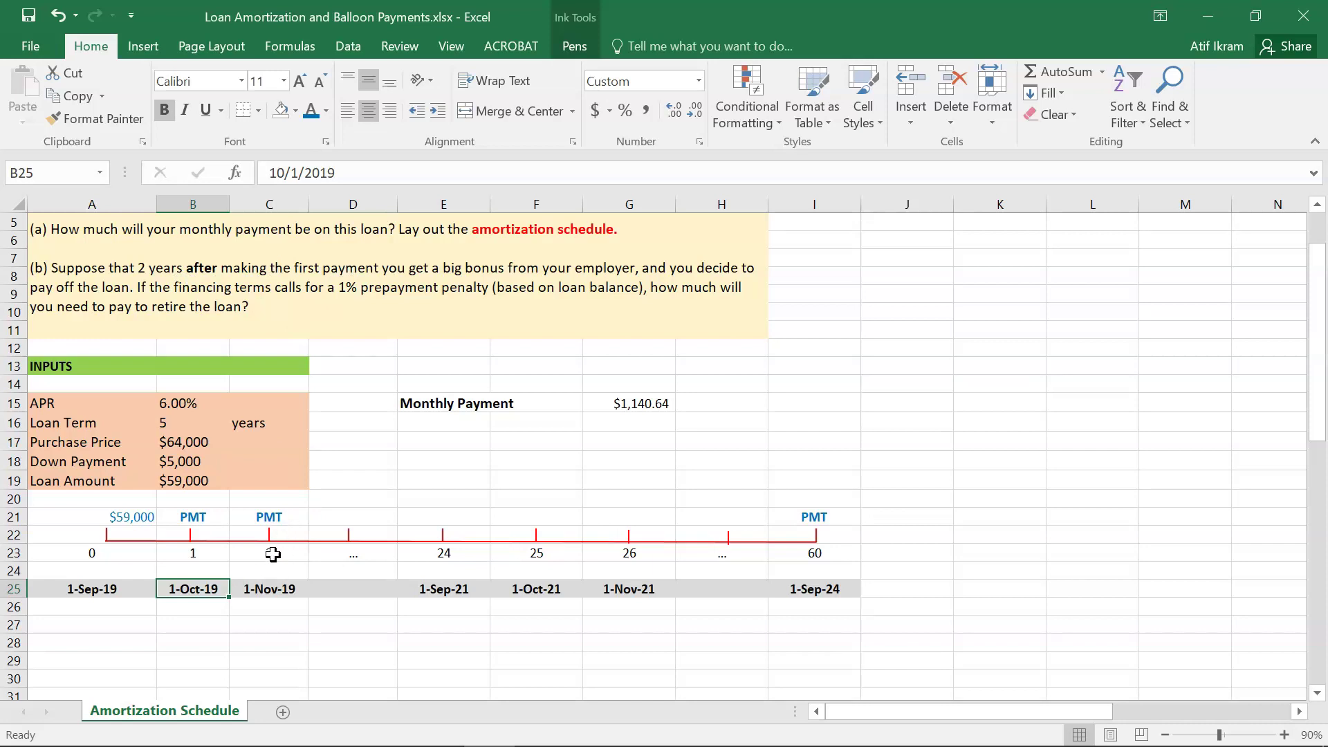
left_click(627, 570)
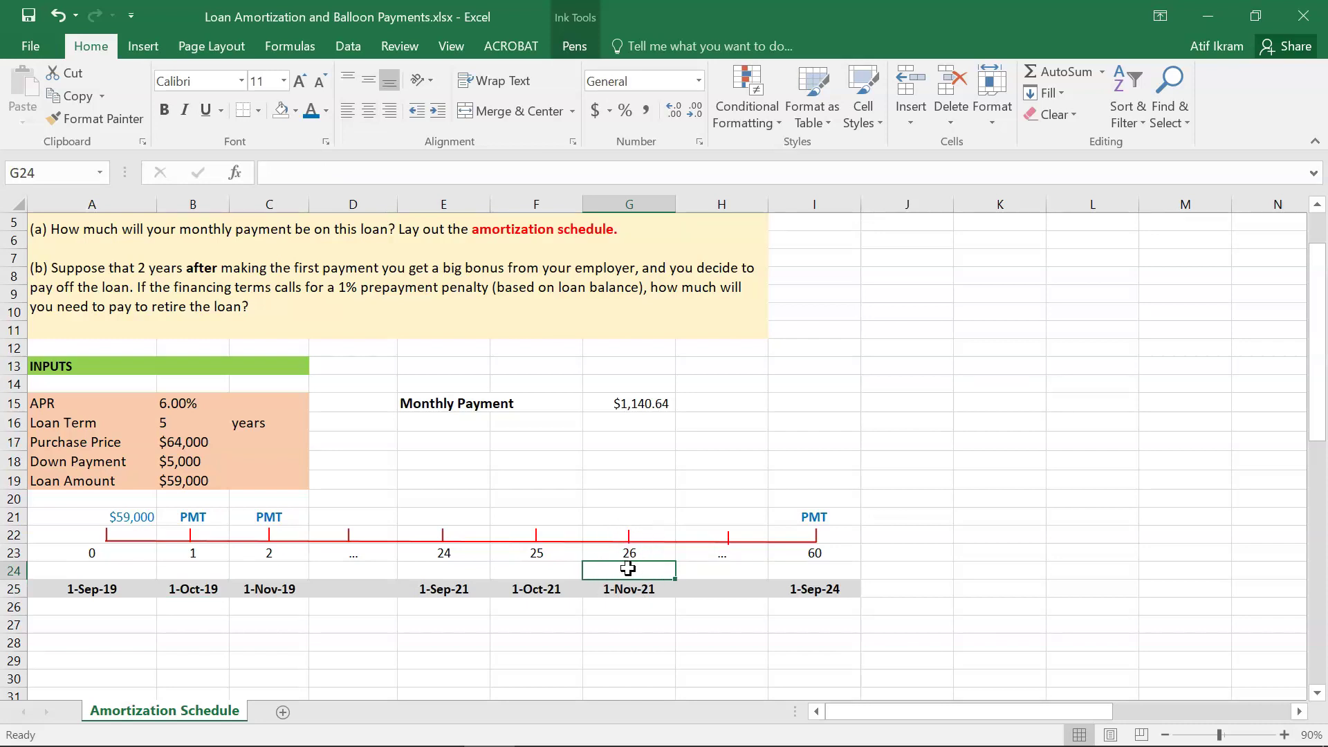
left_click(621, 518)
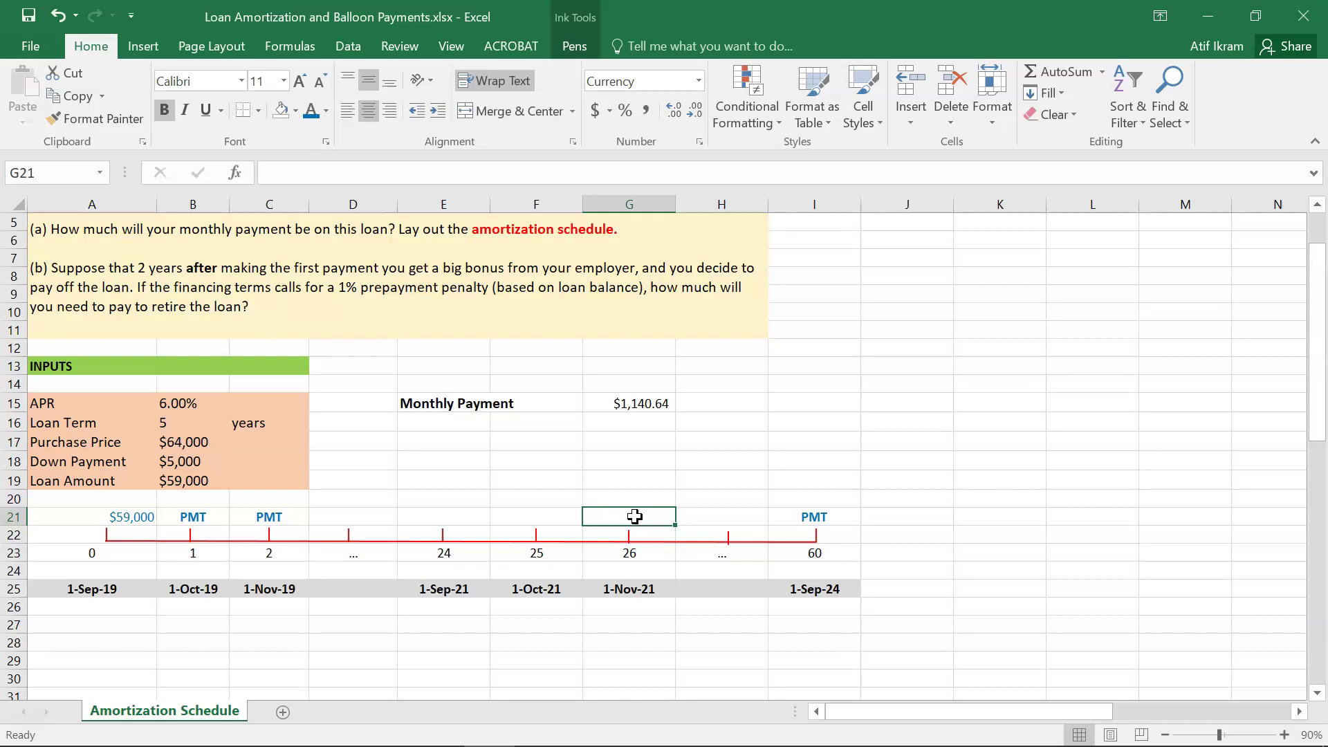
type("1,140.64")
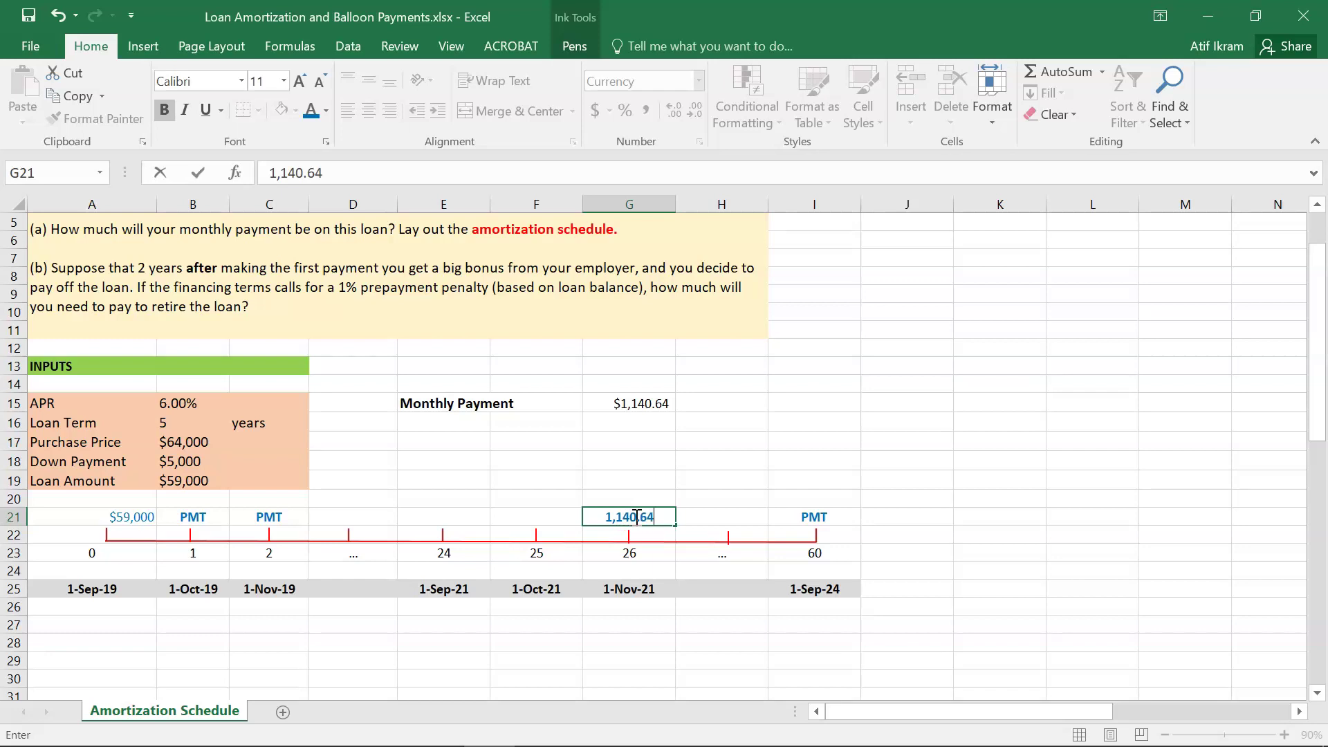
key("Return")
left_click(634, 517)
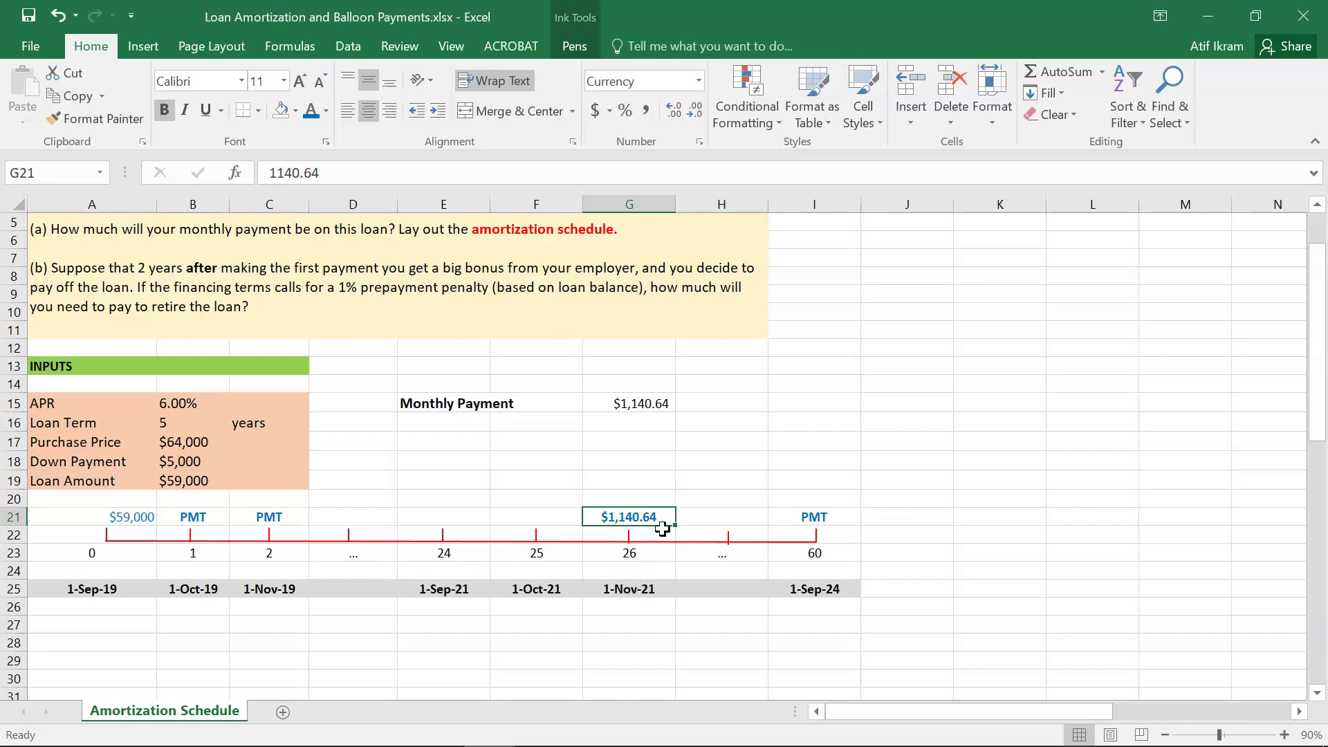
- Look up the loan balance for payment number 26, dated 1-Nov-21, in the amortization schedule
key("Right")
key("Right")
key("Right")
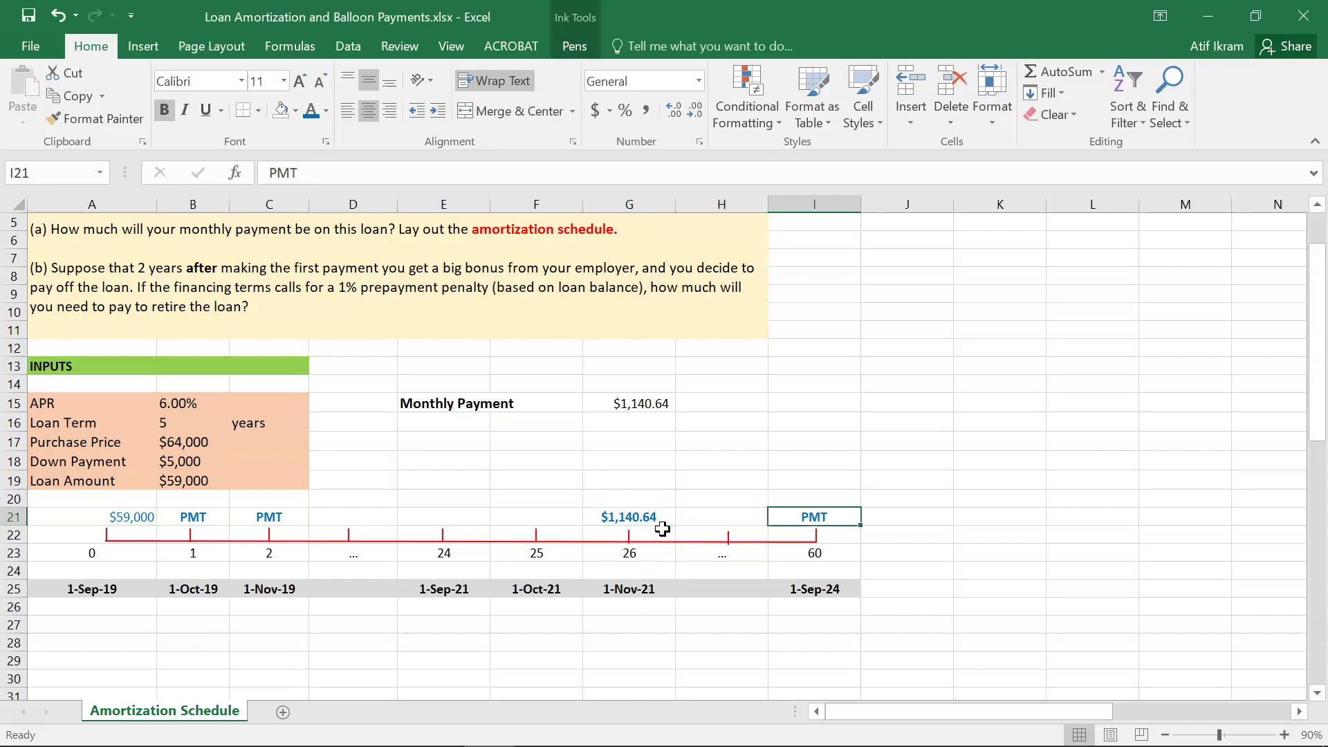
key("Right")
key("Right")
key("Right")
key("Right")
key("Right")
key("Right")
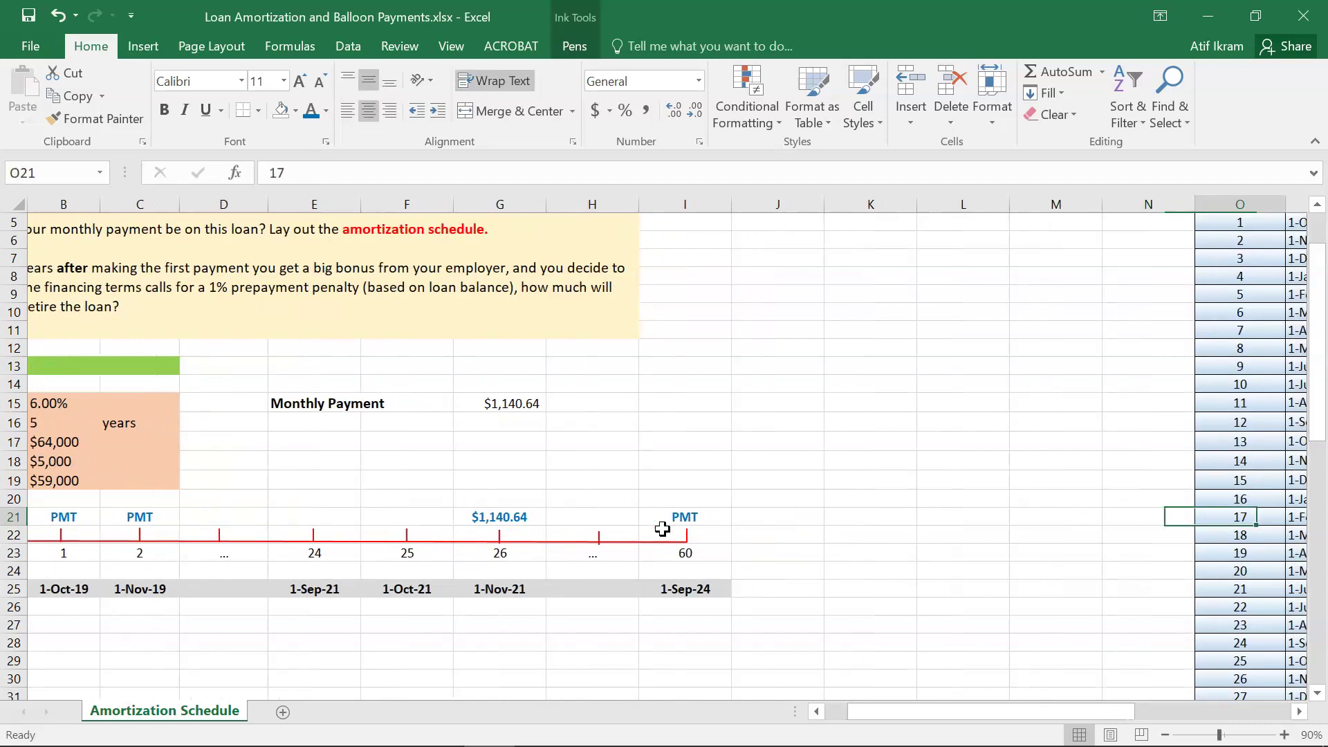
key("Down")
key("Down")
key("Down")
key("Down")
key("Down")
key("Down")
key("Down")
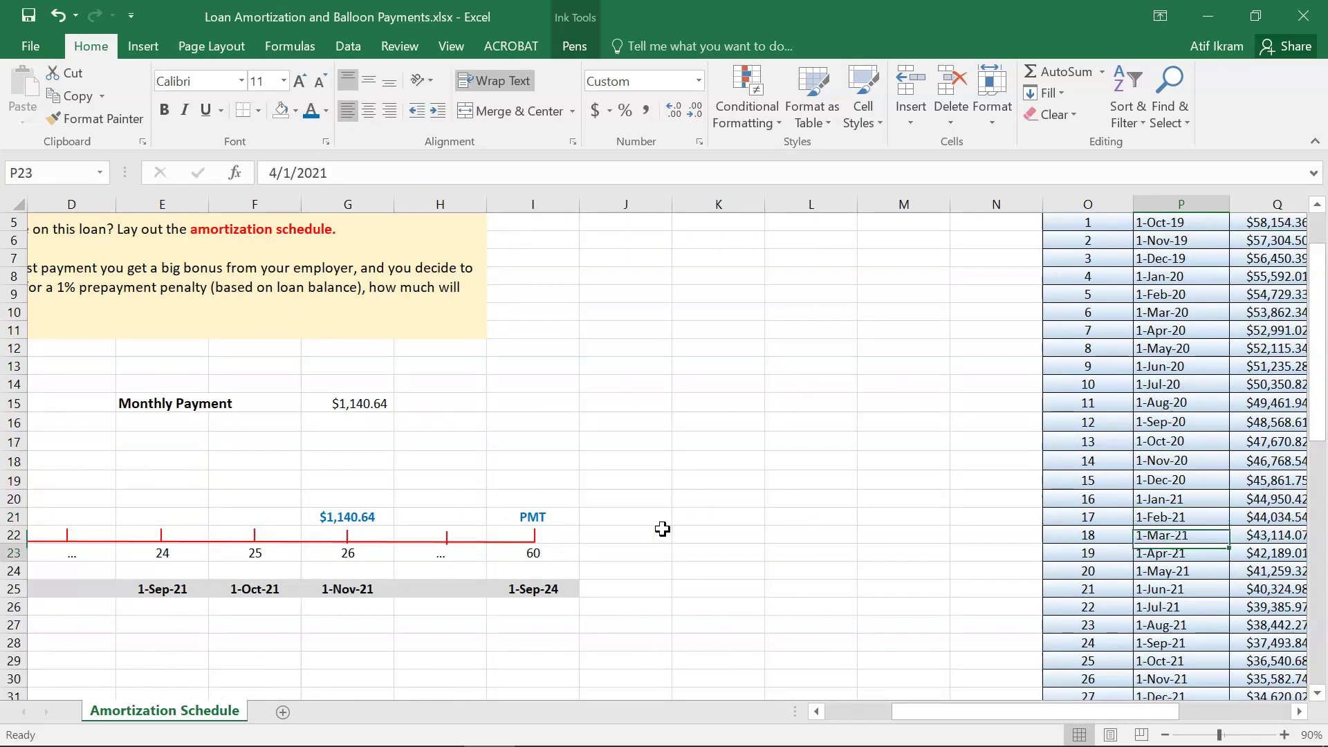
key("Down")
key("Down")
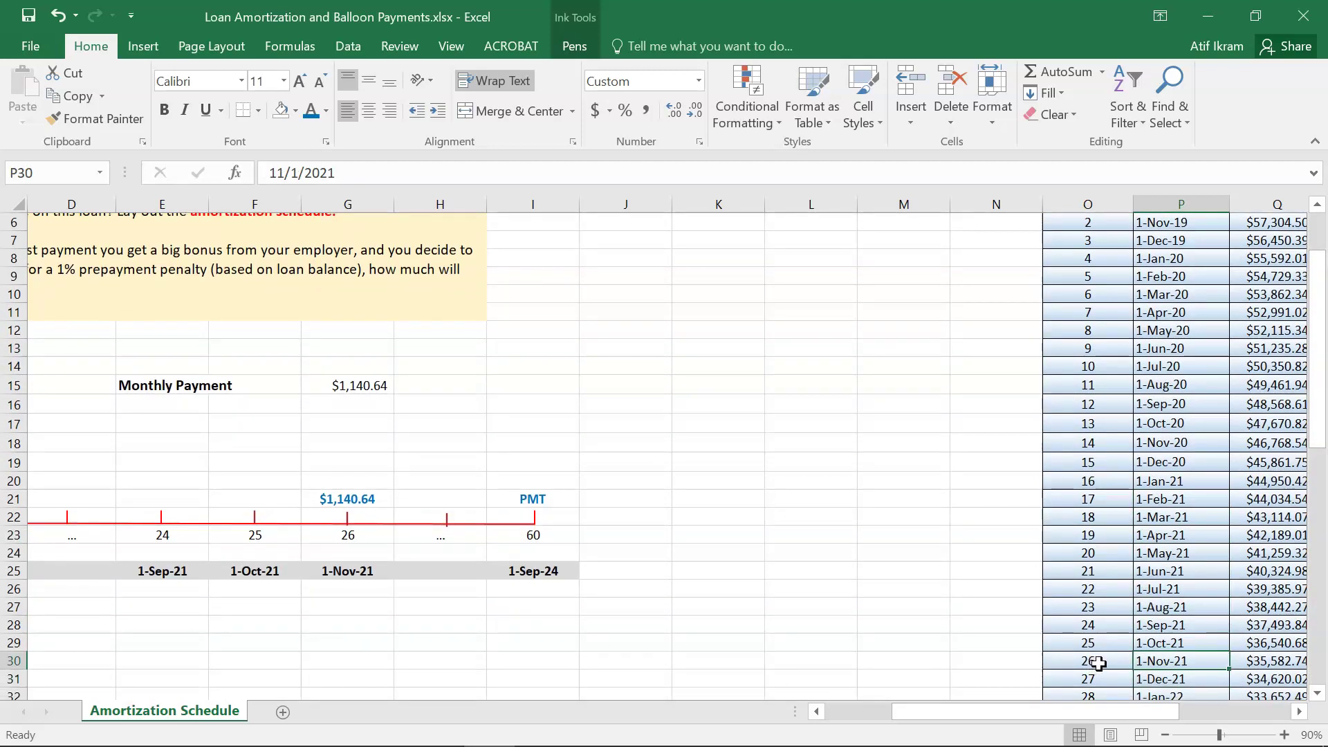
left_click(1098, 663)
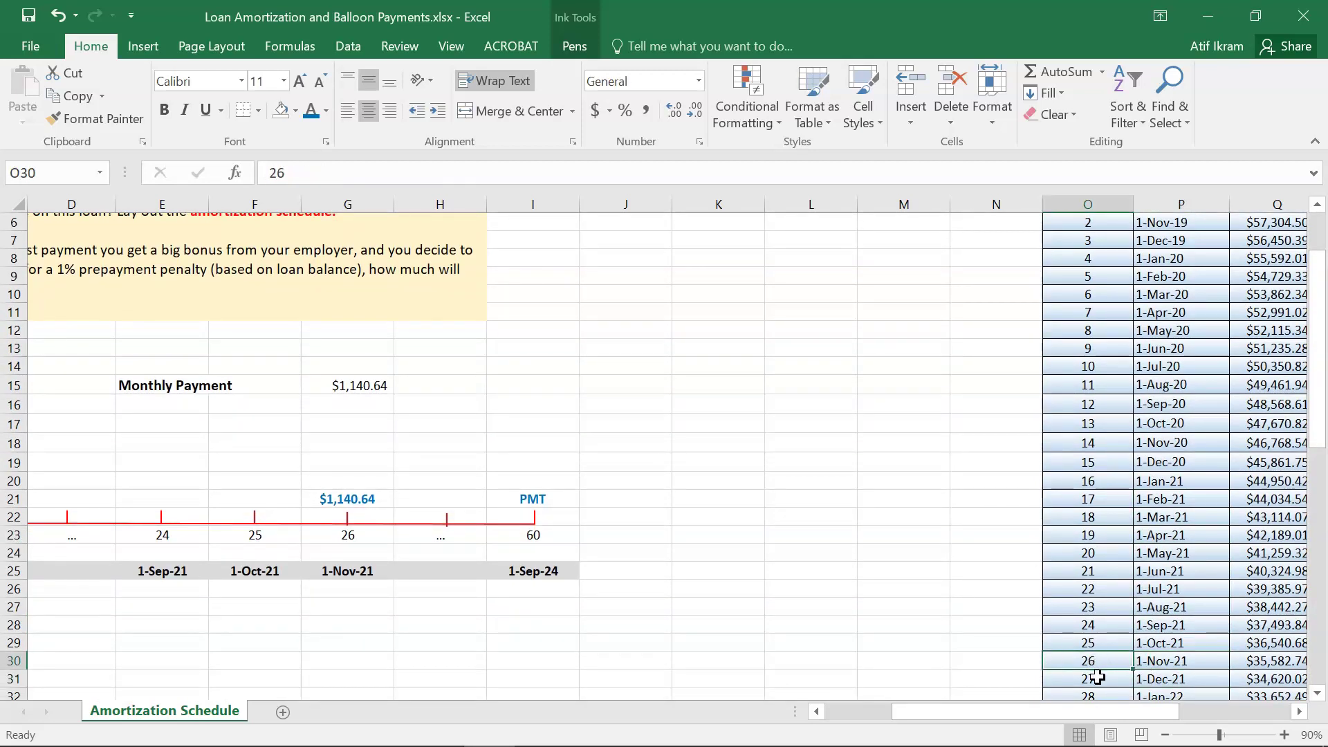
left_click(1167, 665)
key("Right")
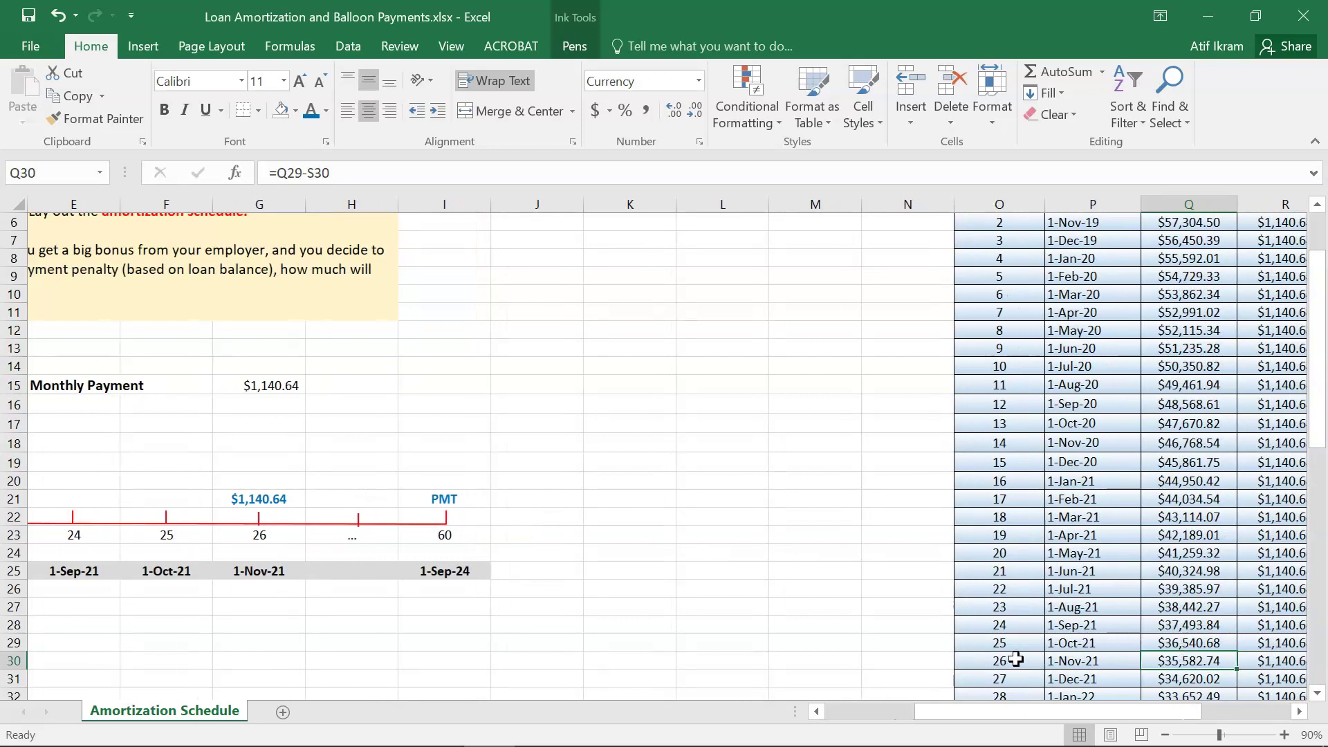
scroll(1010, 661, "left", 2)
scroll(947, 663, "right", 2)
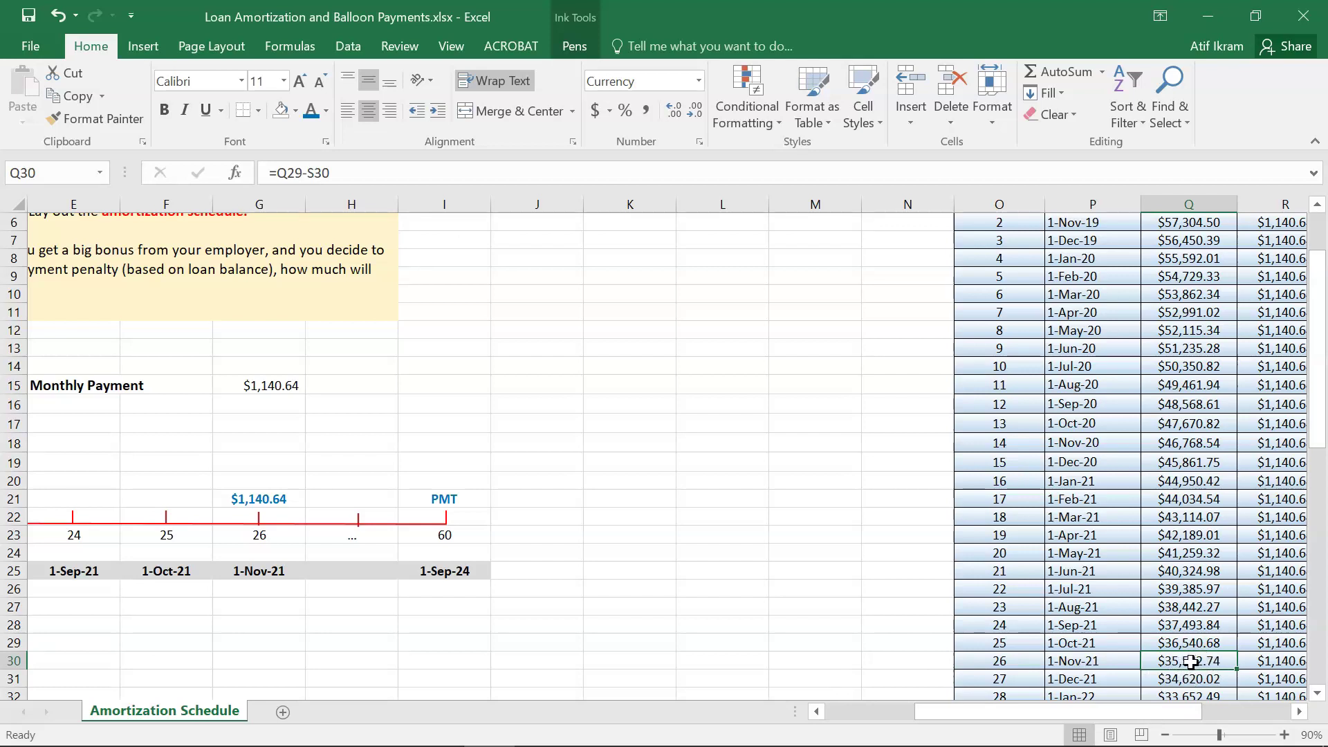
- Calculate the payoff amount including the 1% prepayment penalty in M30 with the formula =Q30*(1.01)
left_click(797, 661)
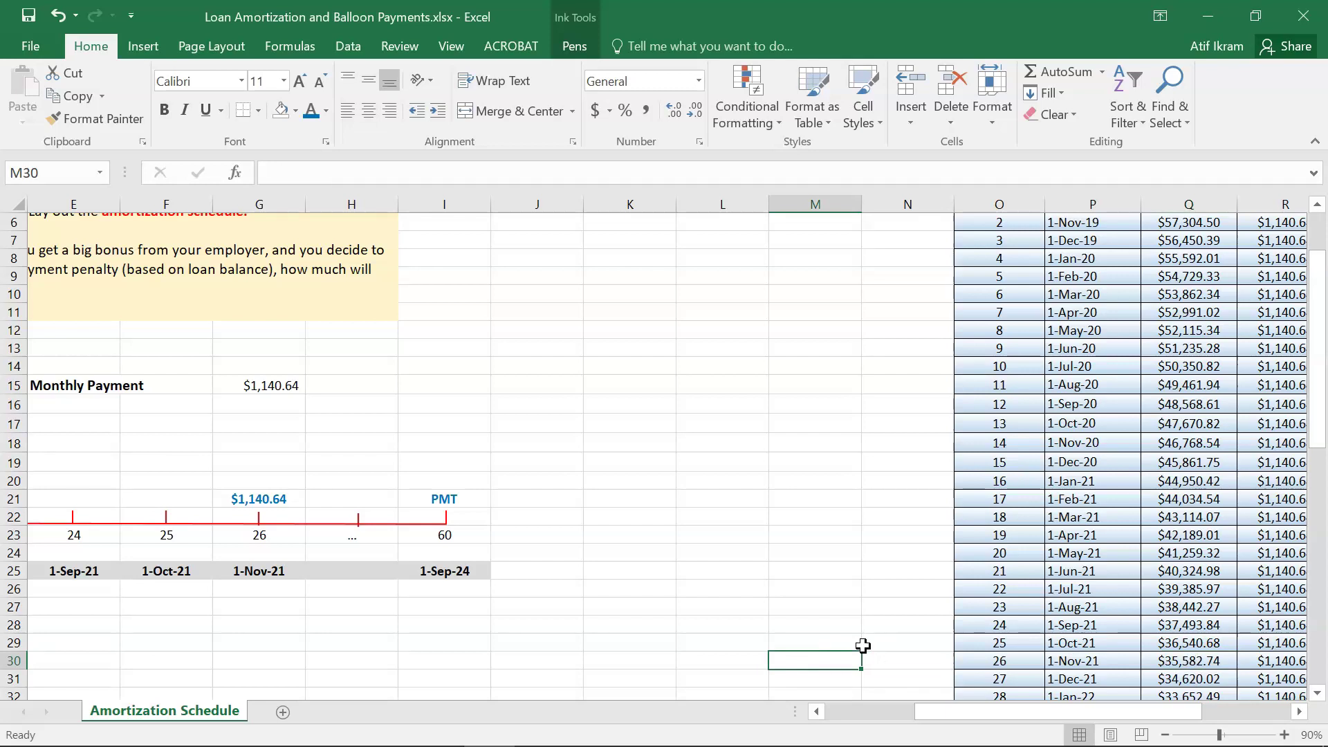
type("=")
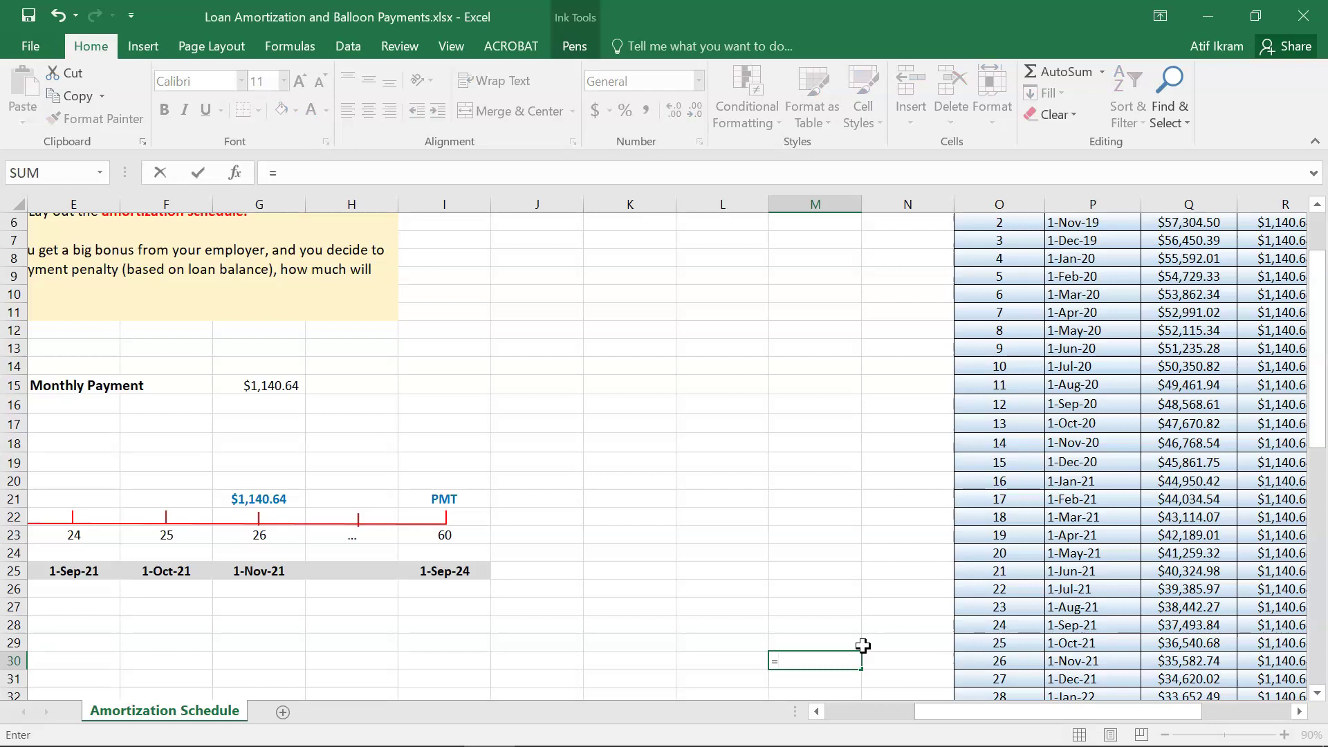
left_click(1204, 662)
type("*")
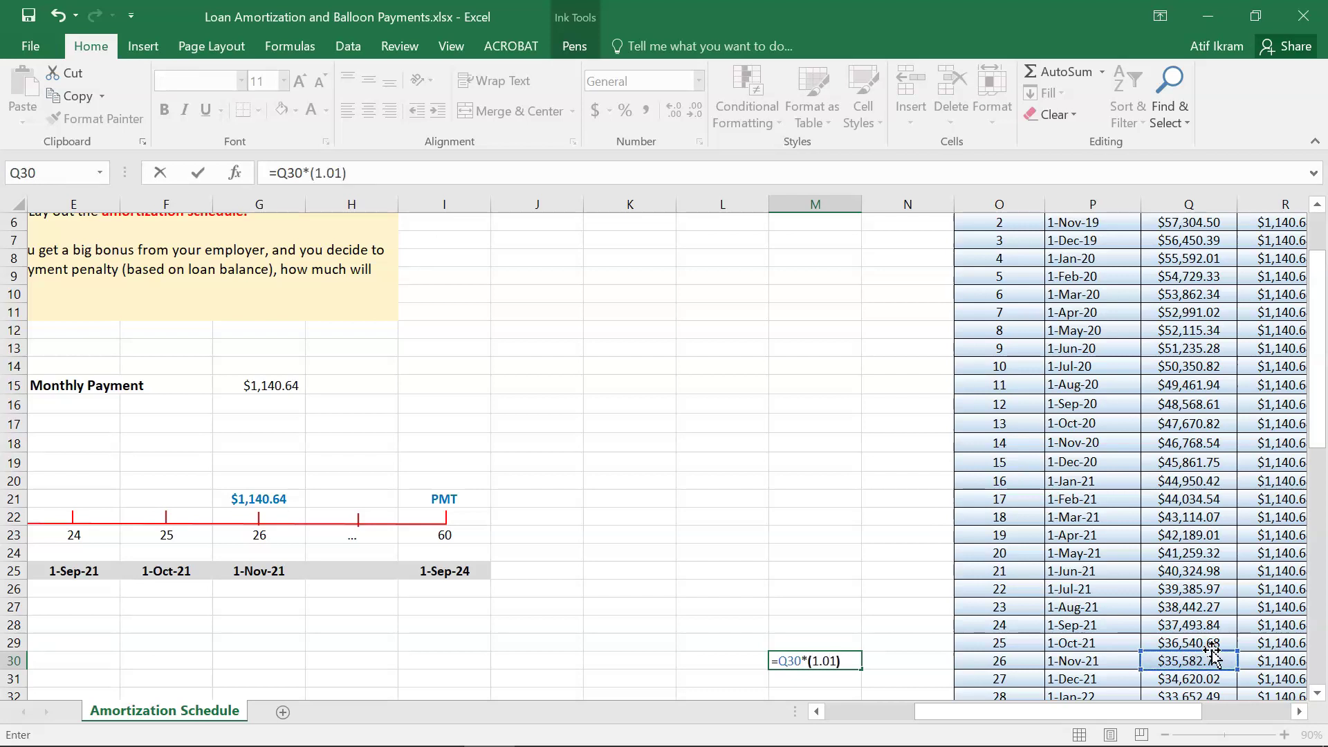
key("Return")
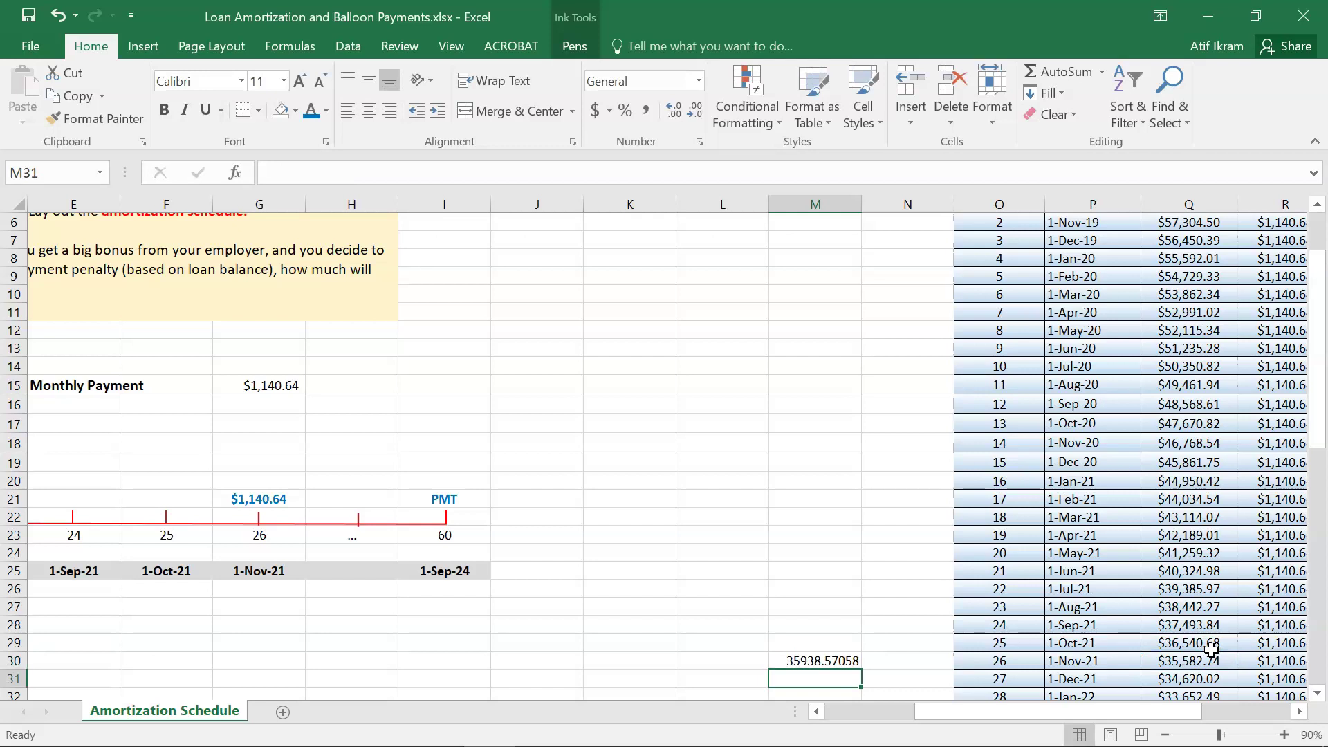
- Clear the payoff formula from M30 and the payment amount above period 26 from G21
left_click(813, 662)
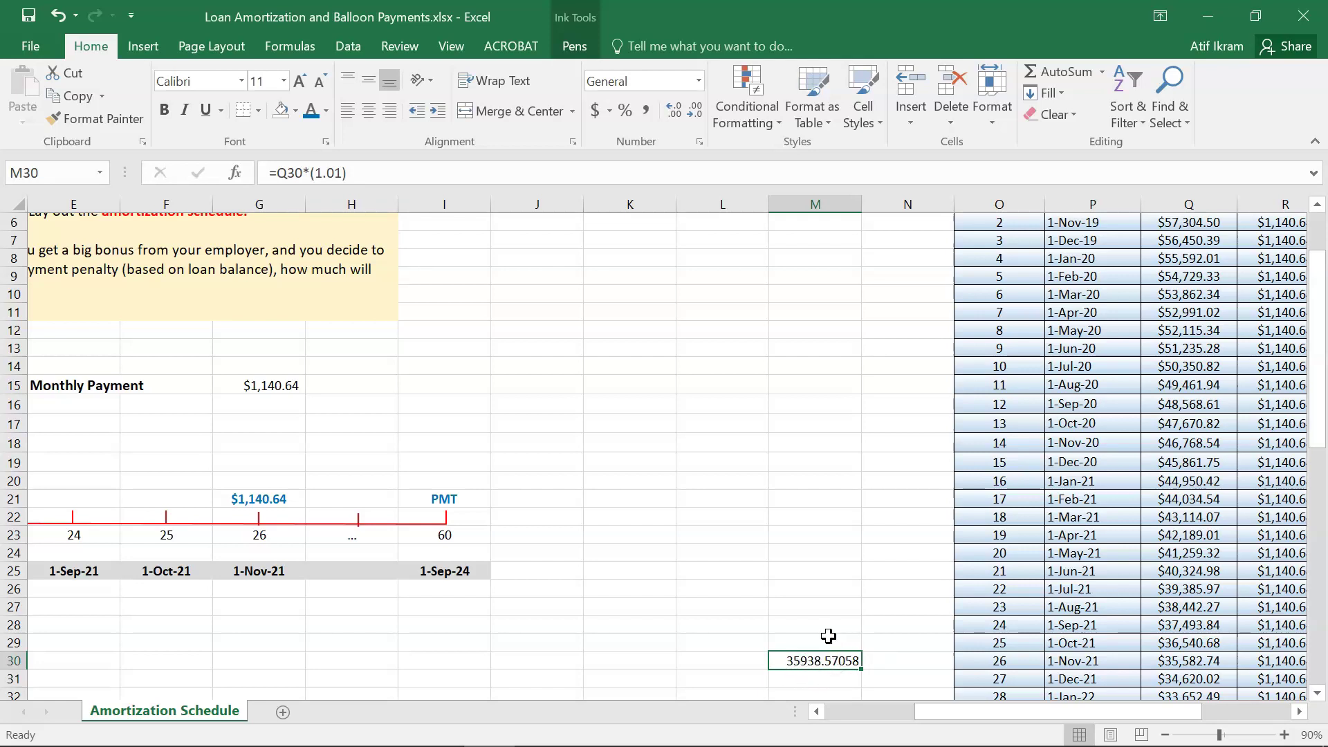
key("Delete")
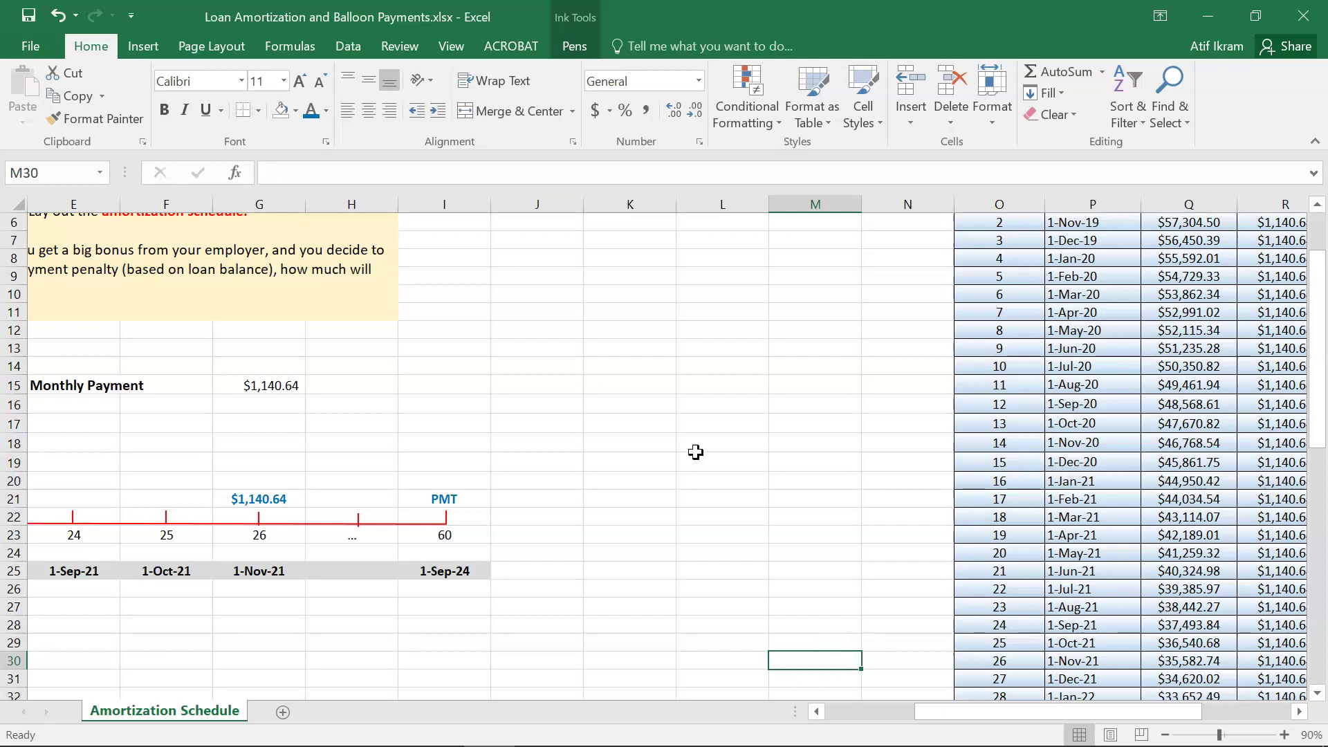
left_click(1186, 665)
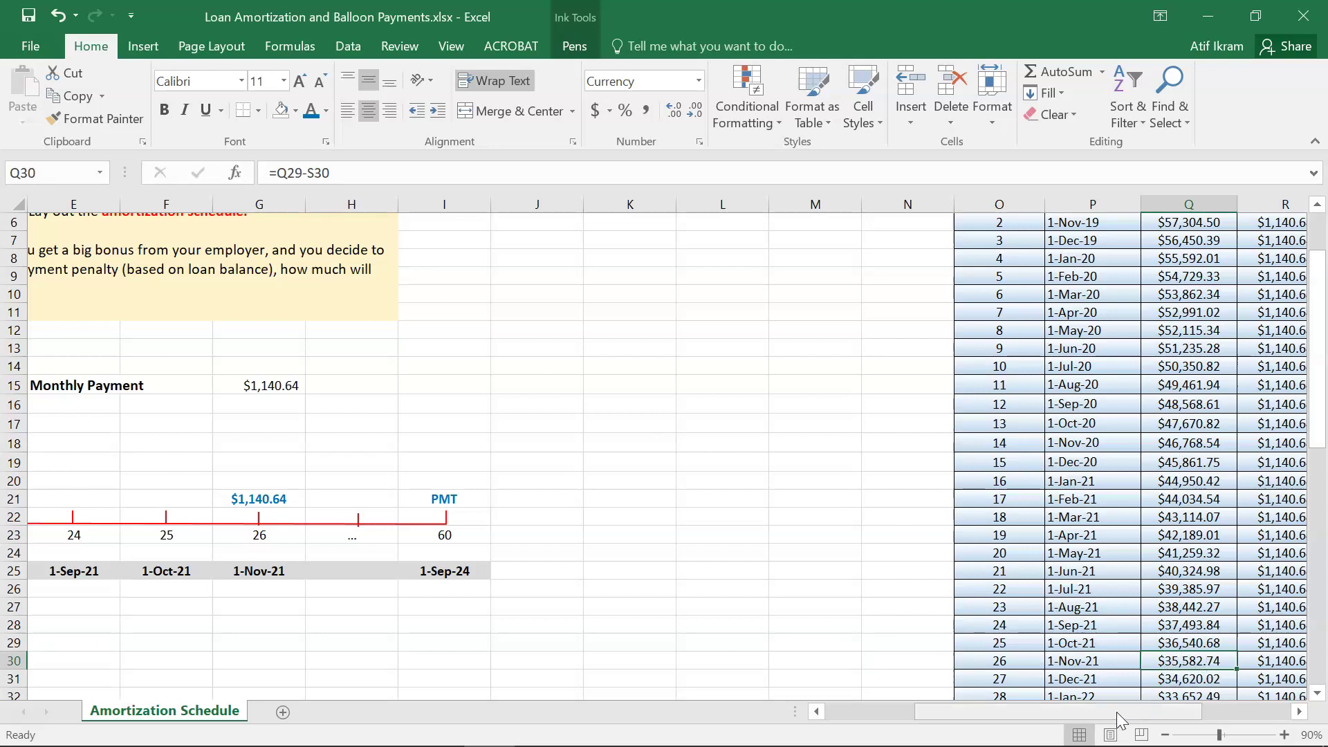
left_click_drag(1124, 708, 1019, 703)
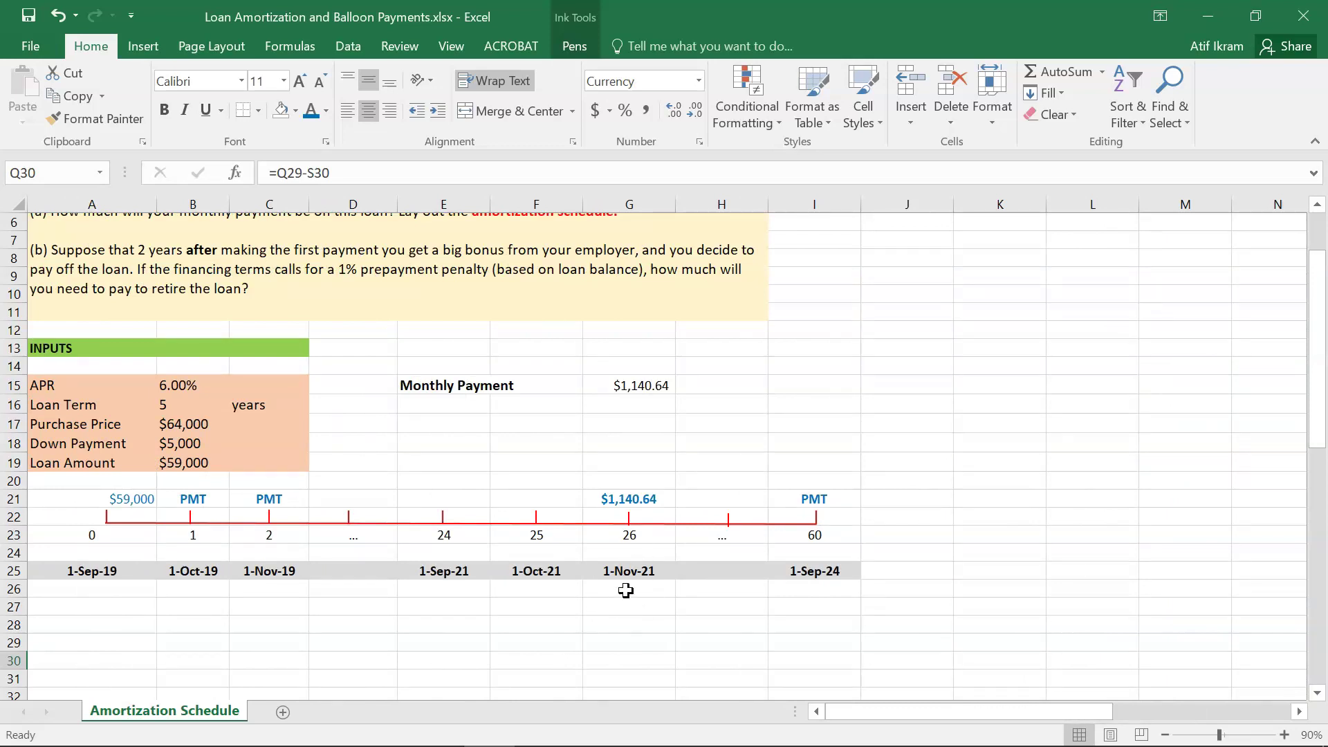
left_click(623, 484)
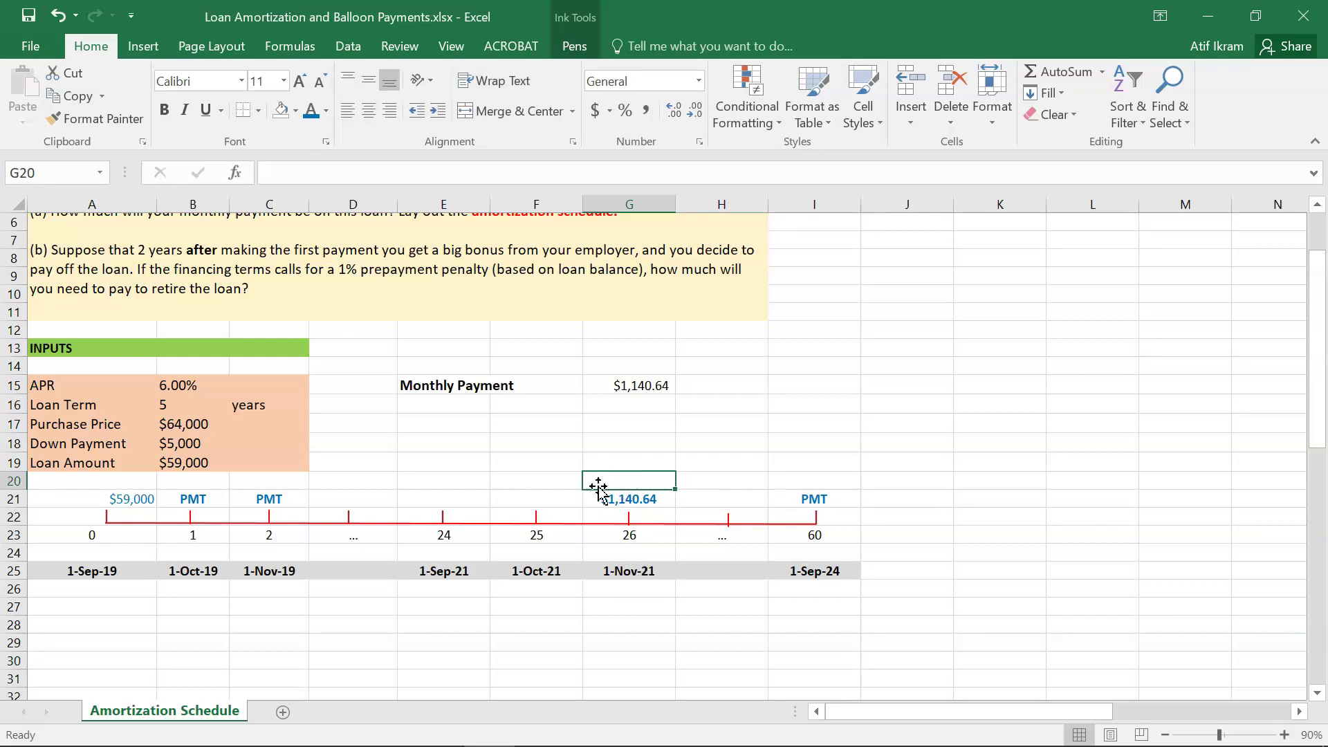
left_click(626, 499)
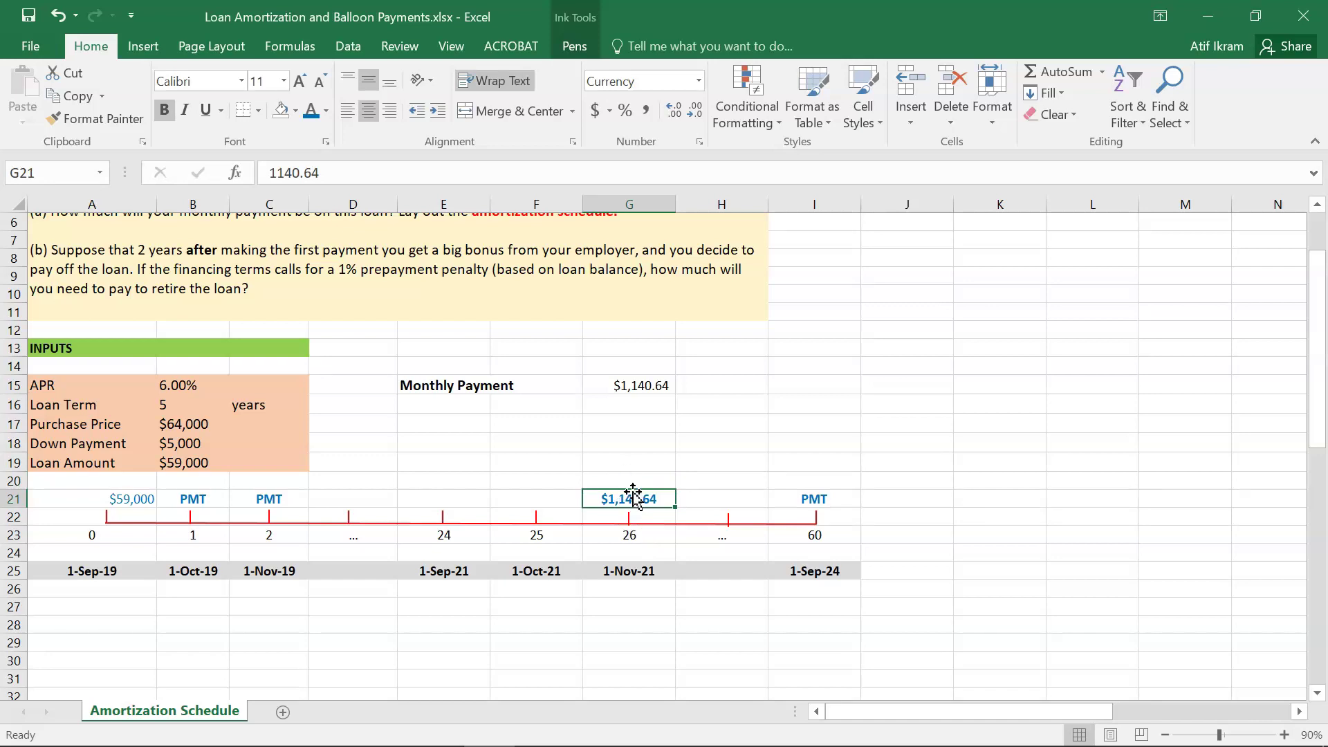
key("Delete")
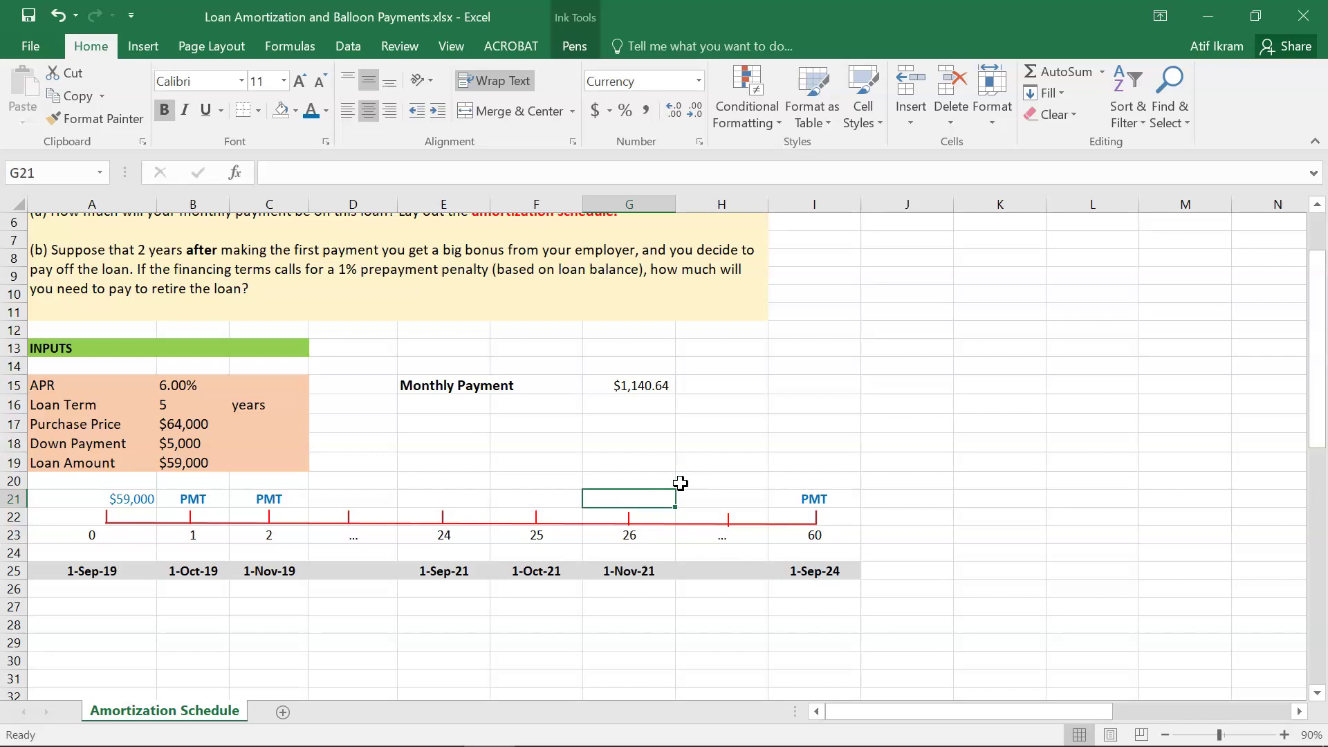
- Calculate the present value of the 34 remaining payments at period 26 in G20 with =PV(0.005,34,-1*G15)
left_click(812, 538)
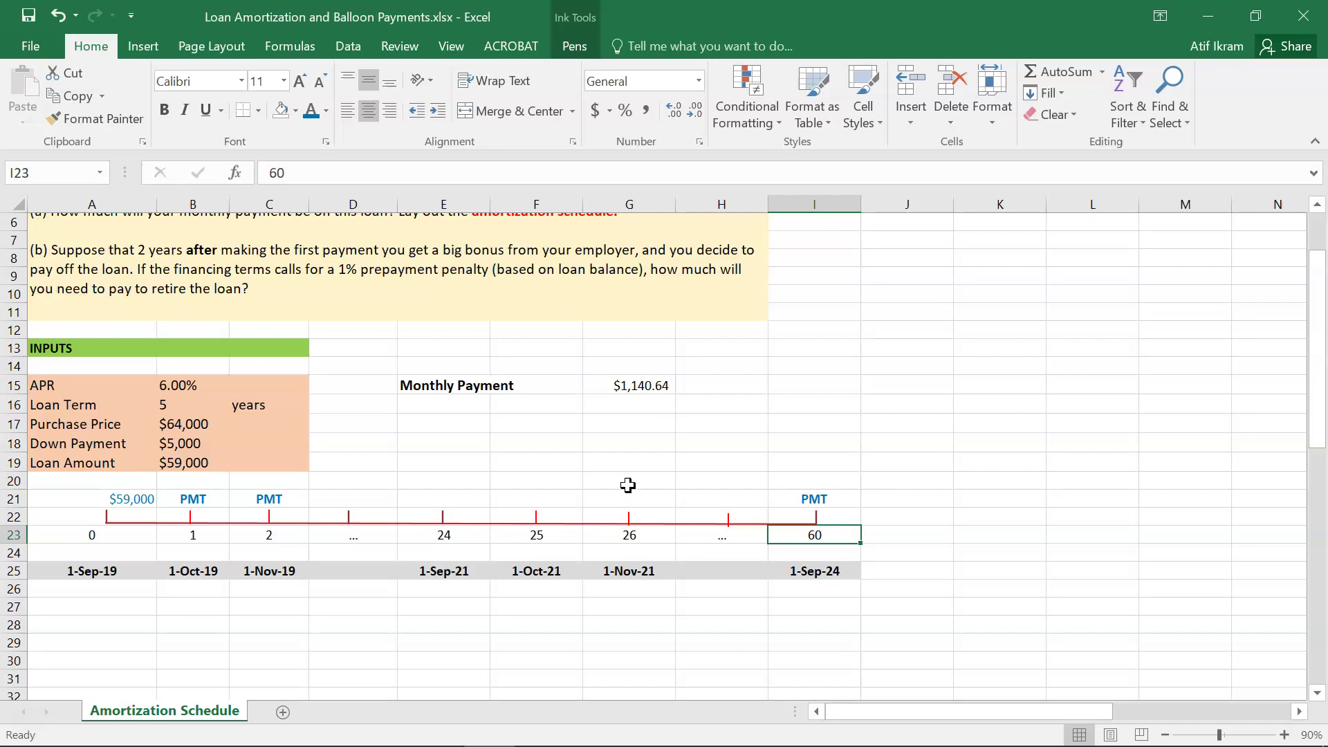
left_click(621, 498)
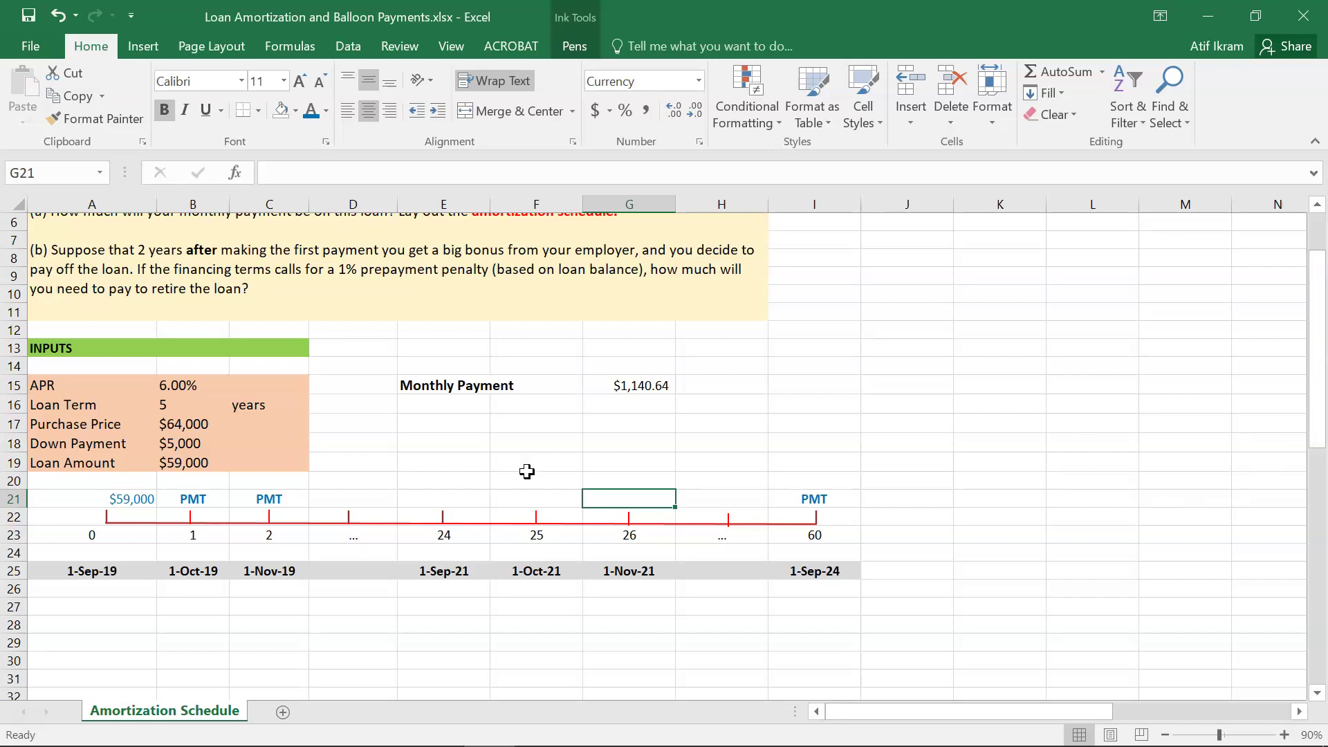
left_click(621, 475)
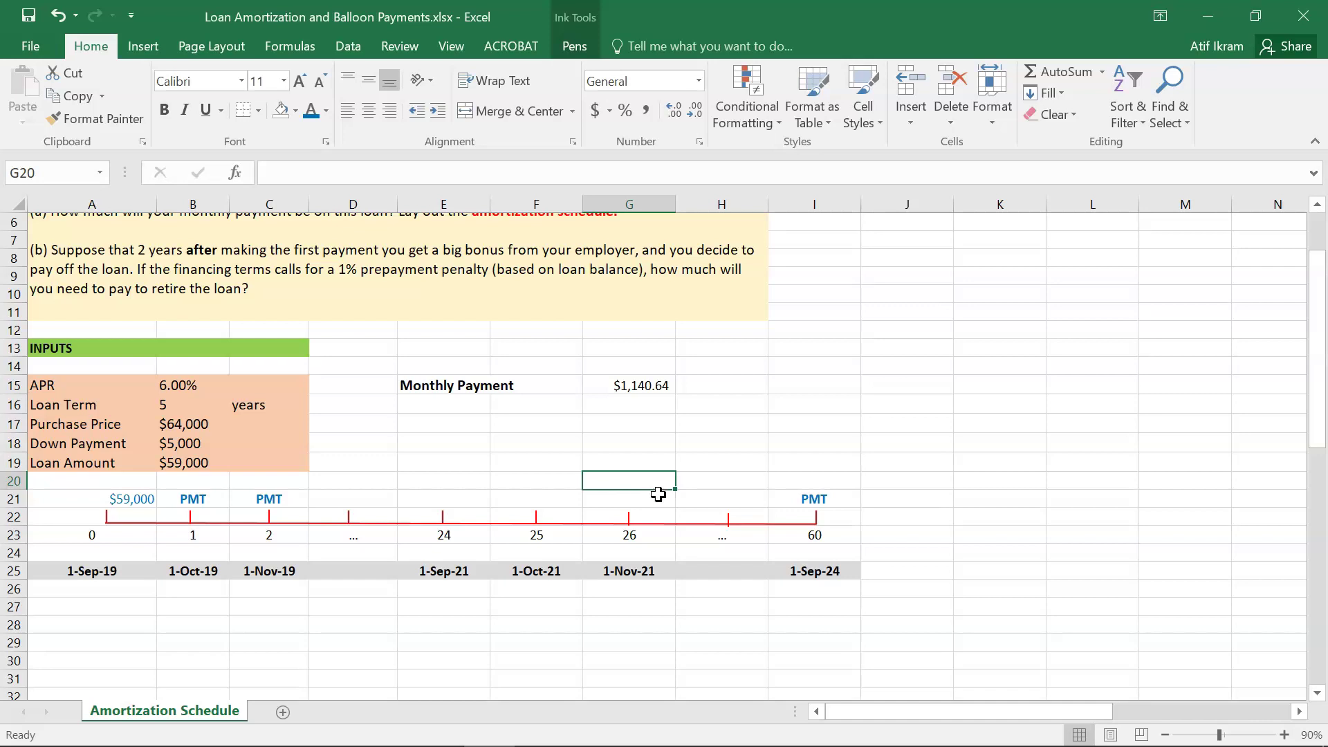
type("=")
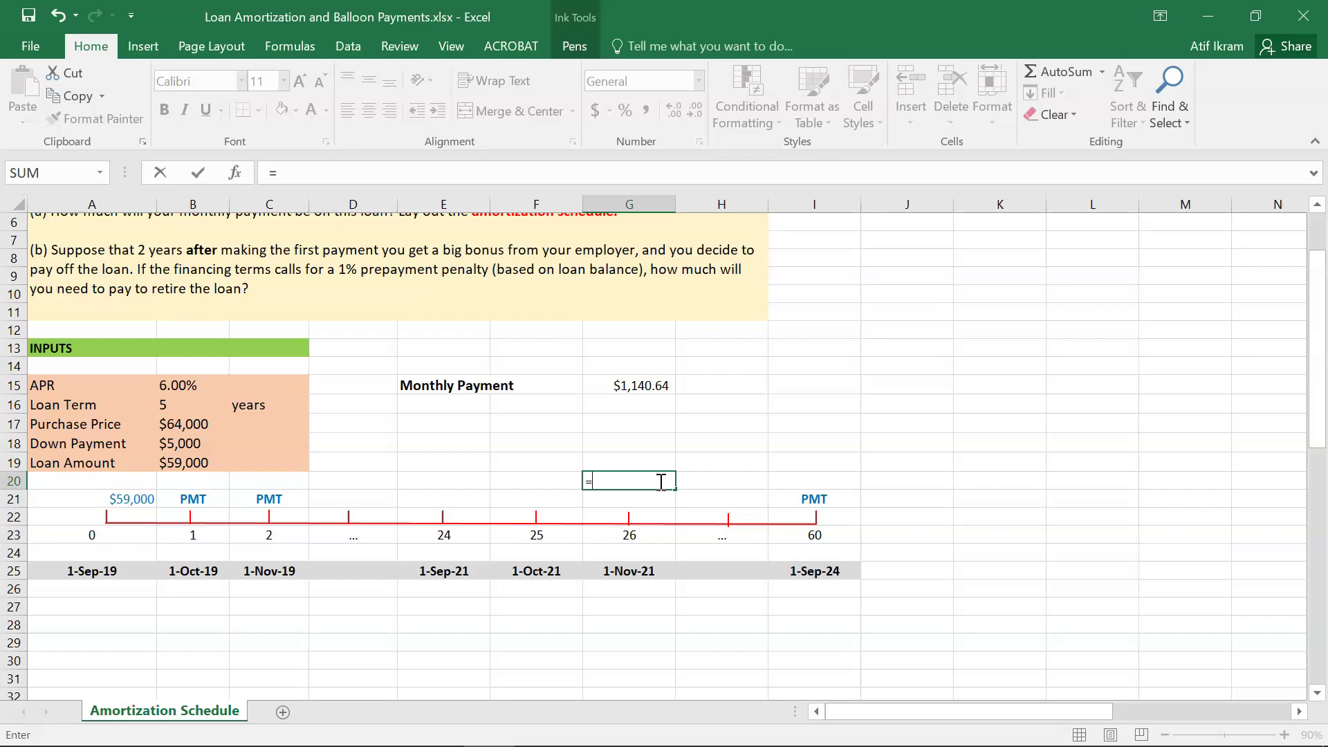
type("p")
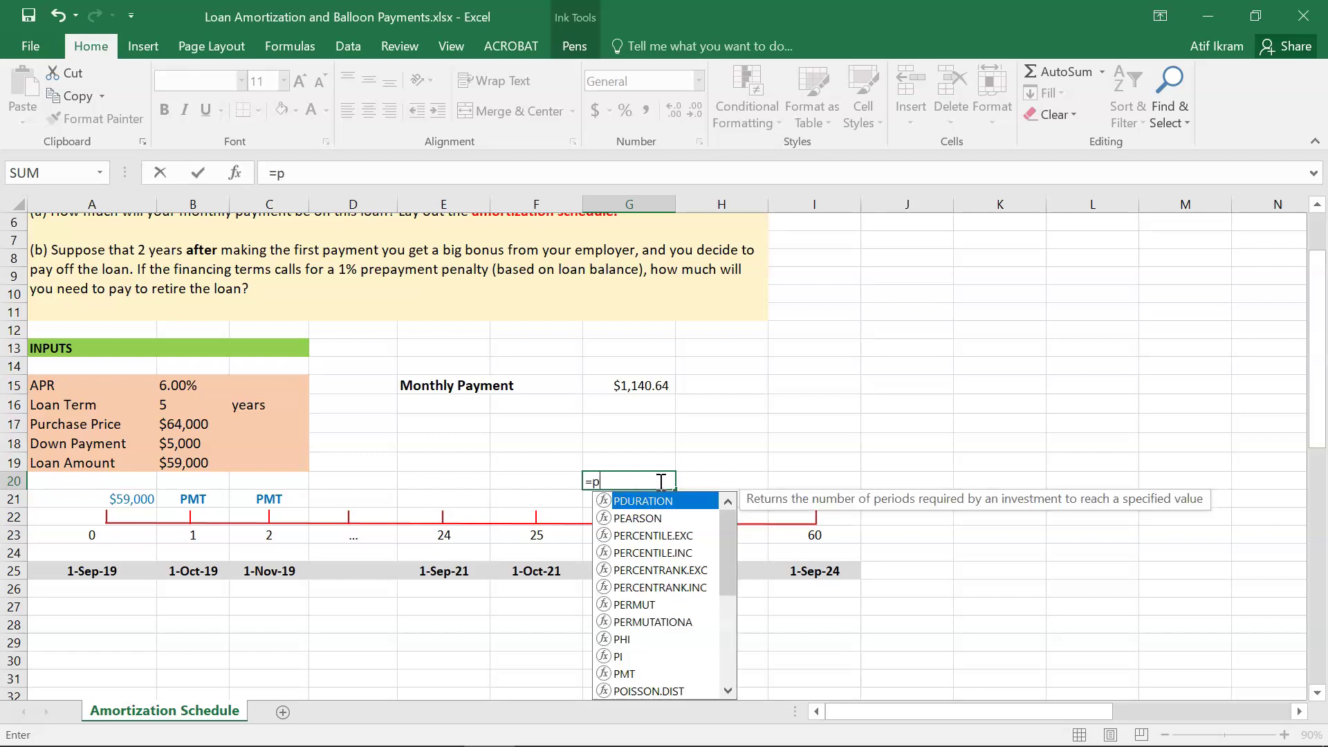
type("v(0.005")
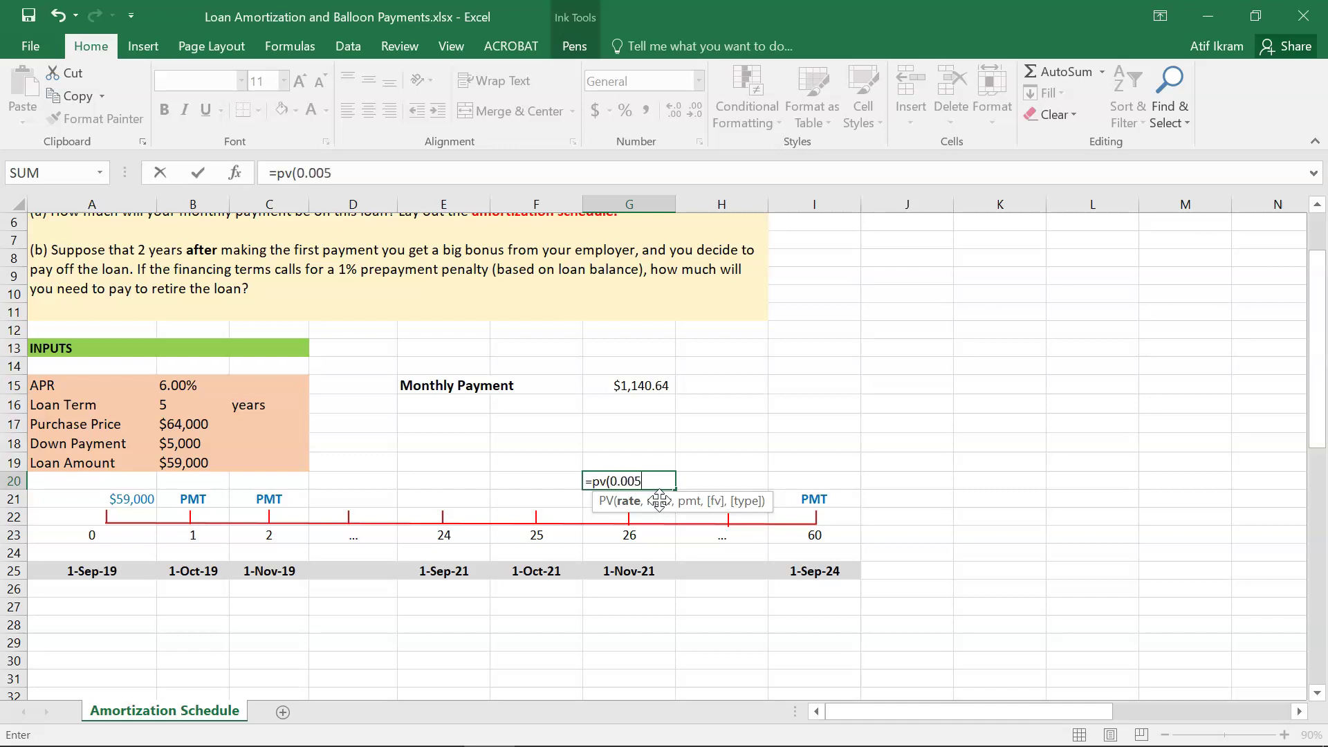
type(",34,-1*")
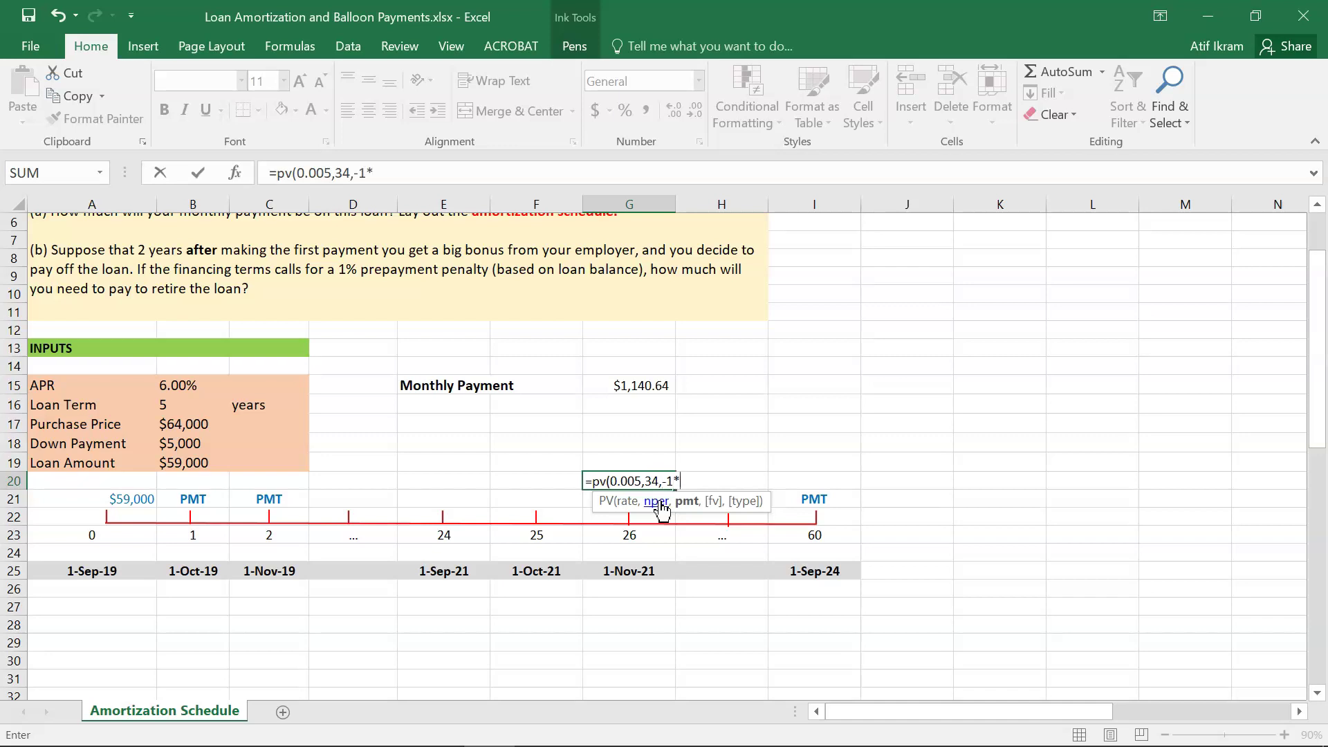
left_click(662, 381)
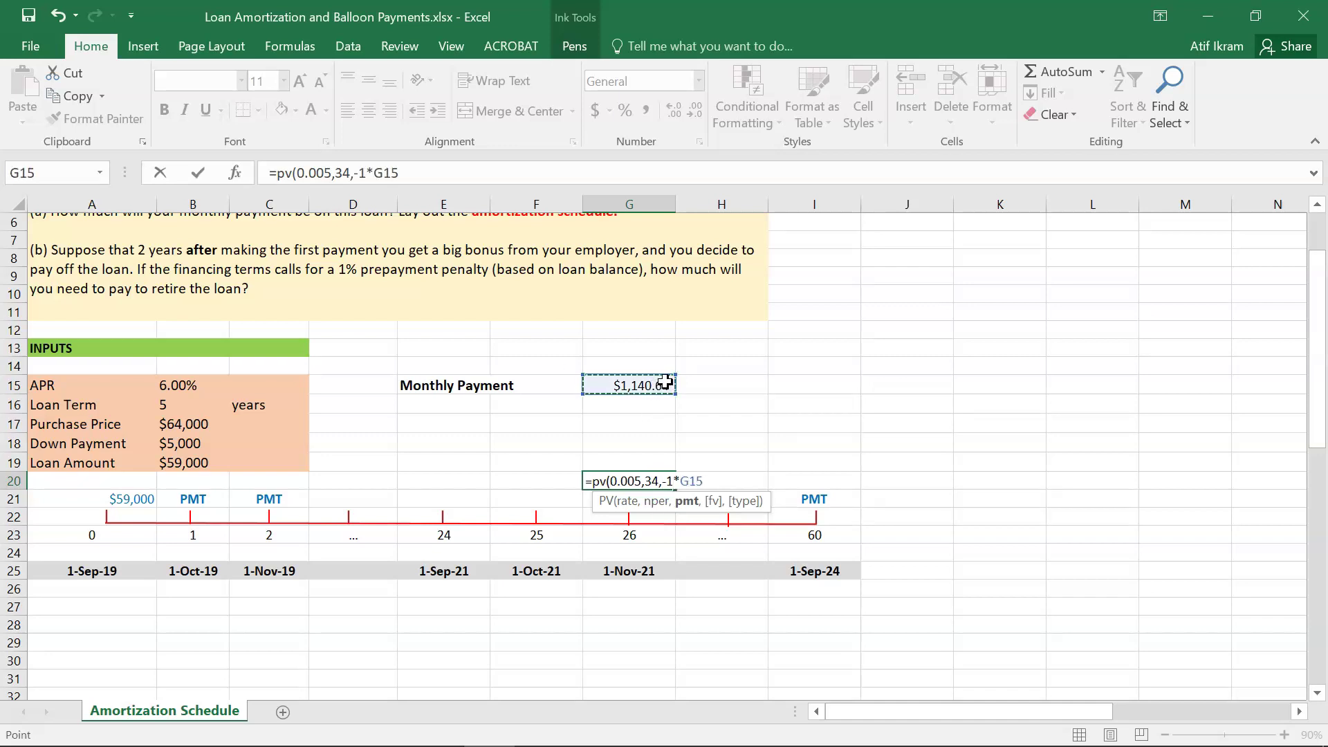
type(")")
key("ctrl+Return")
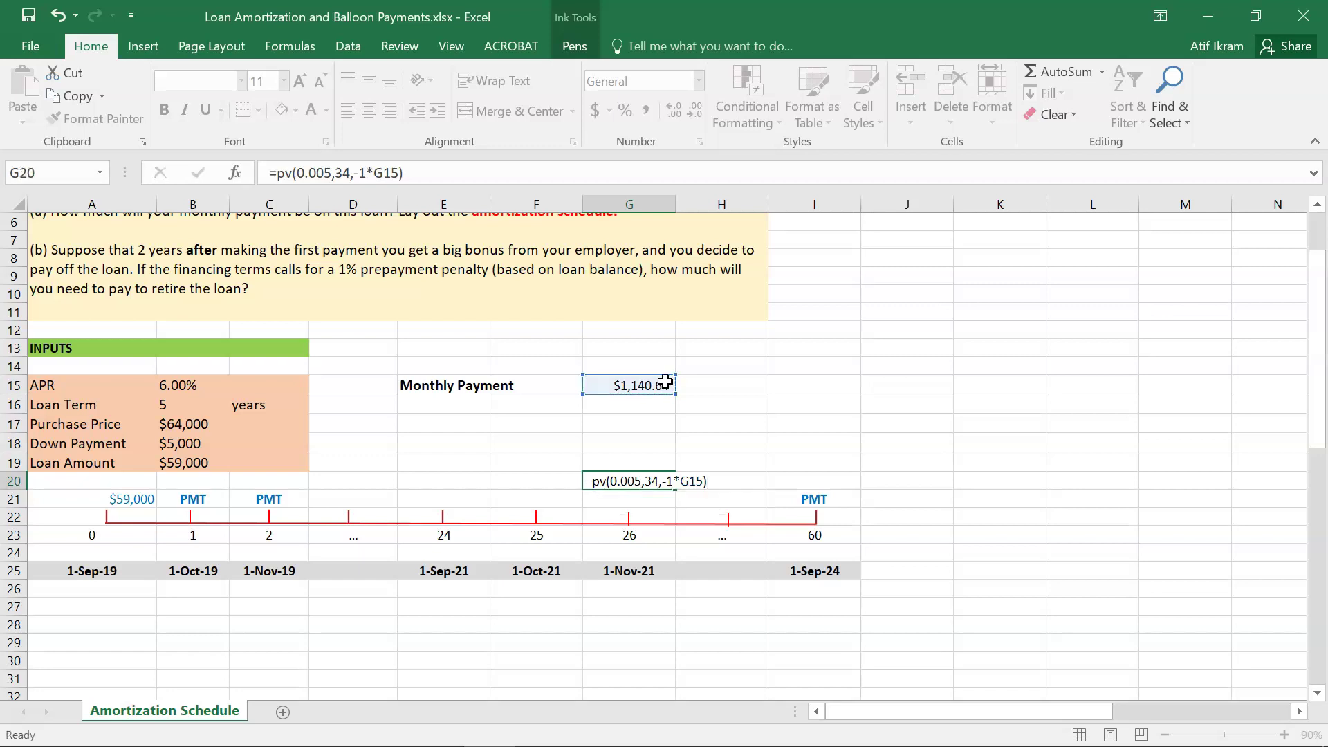
key("Return")
- Compare the present value in G20 with the schedule's loan balance for payment number 26 in Q30
key("Down")
key("Down")
key("Down")
key("Down")
key("Down")
key("Down")
key("Down")
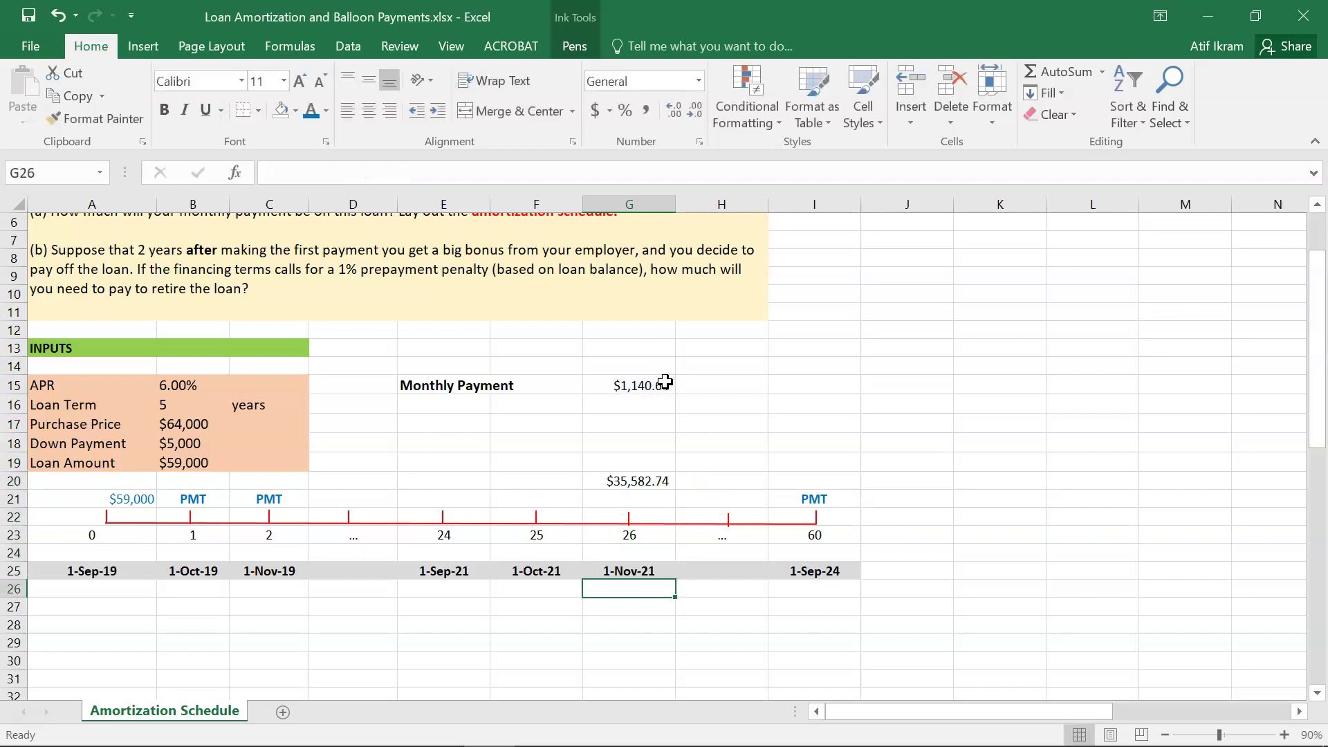
key("Right")
key("Right")
key("Right")
key("Right")
key("Right")
key("Right")
key("Right")
key("Right")
key("Right")
key("Right")
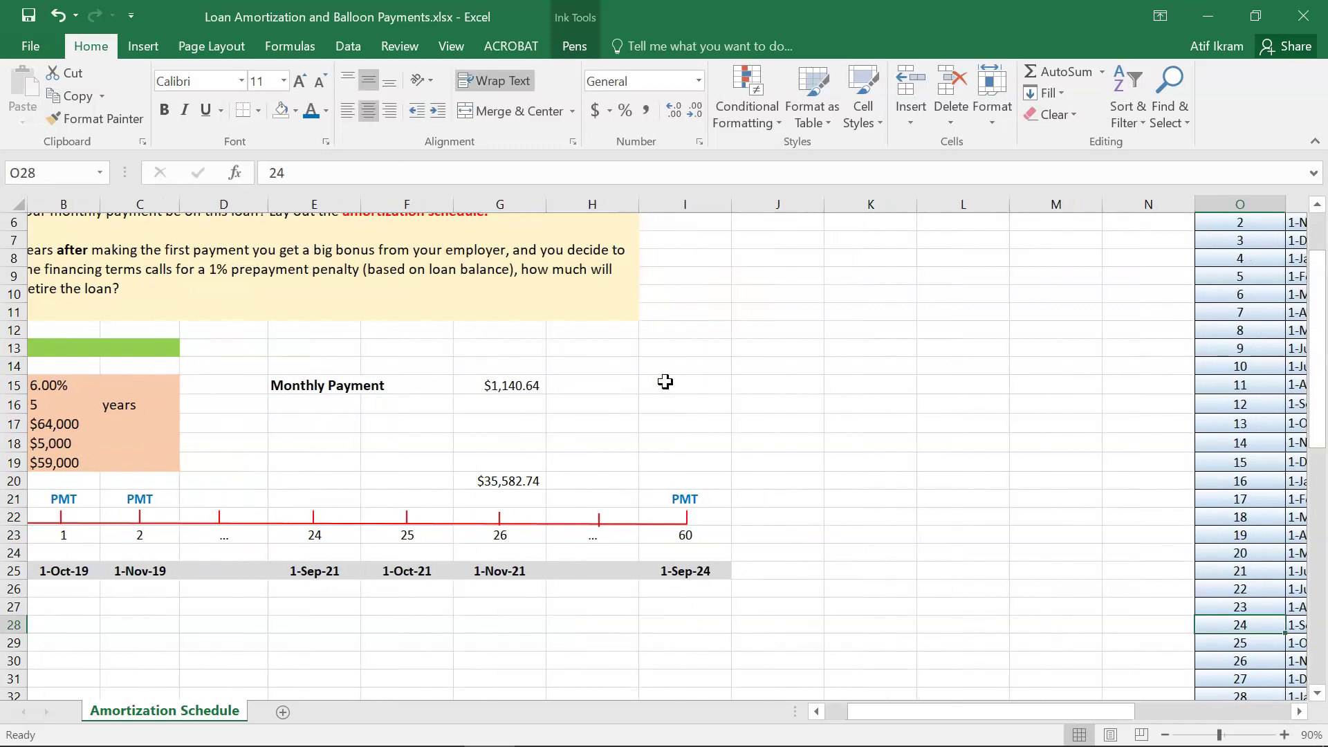
key("Left")
key("Down")
key("Down")
key("Left")
key("Right")
key("Right")
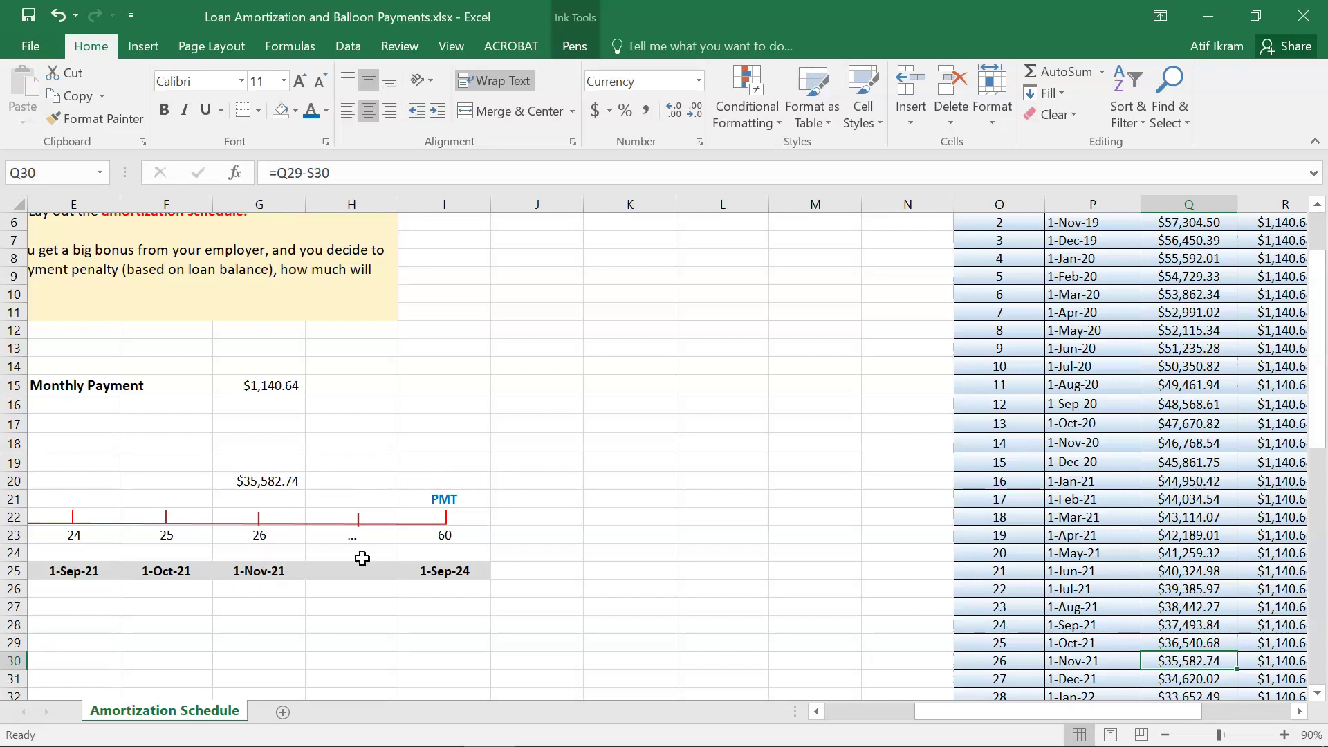
left_click_drag(976, 710, 874, 712)
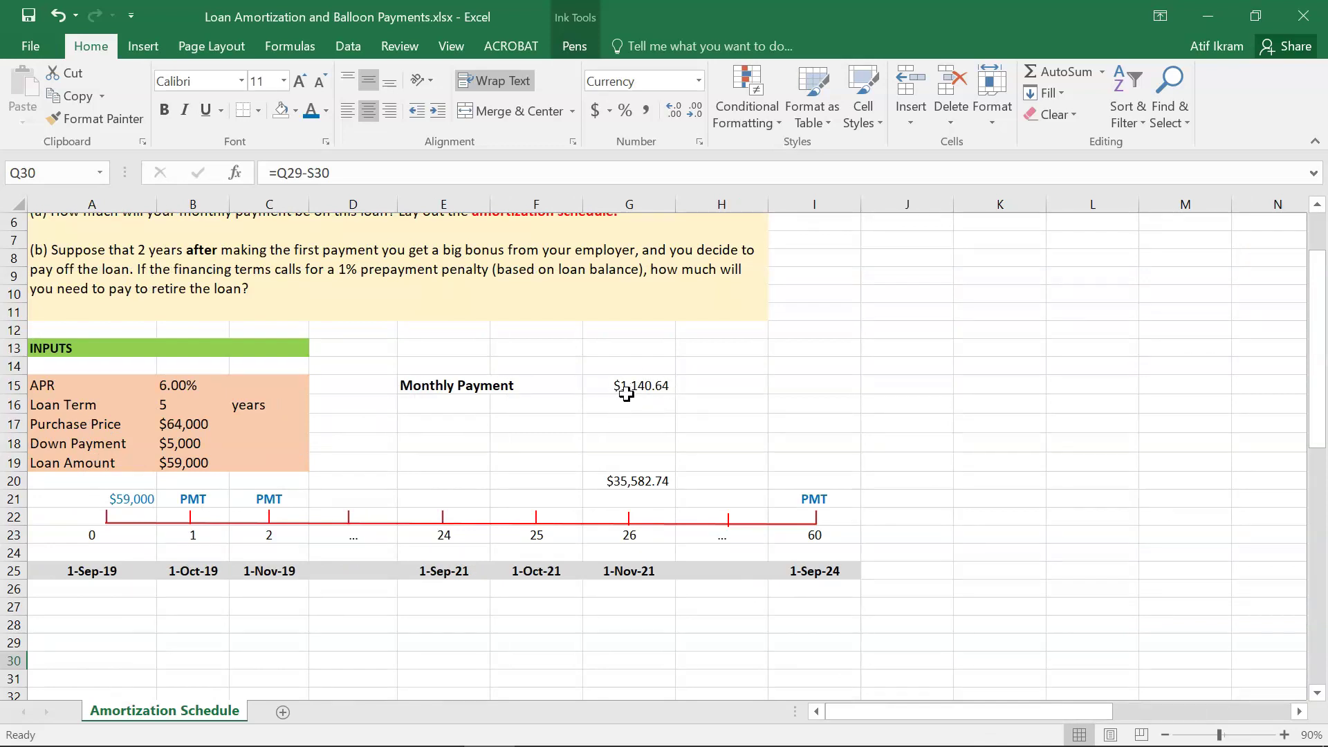
left_click_drag(1005, 704, 1181, 718)
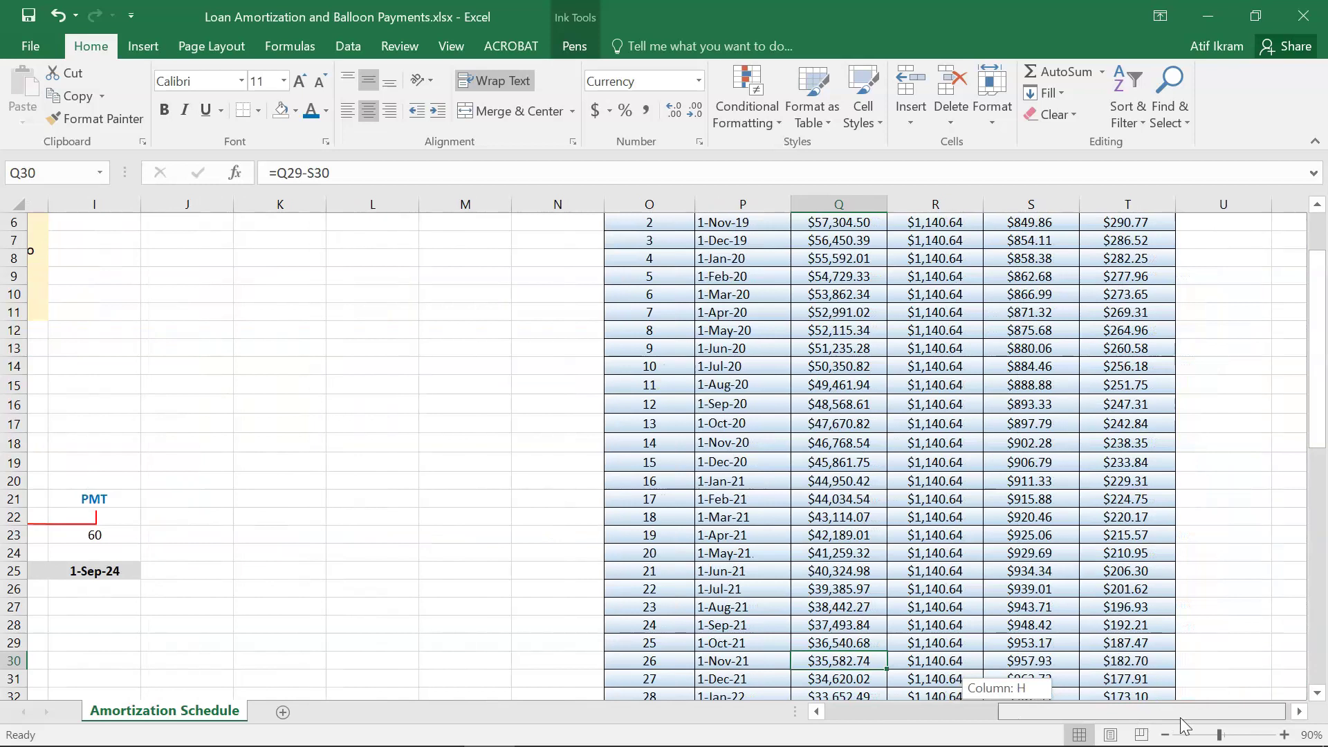
left_click_drag(1180, 717, 1031, 709)
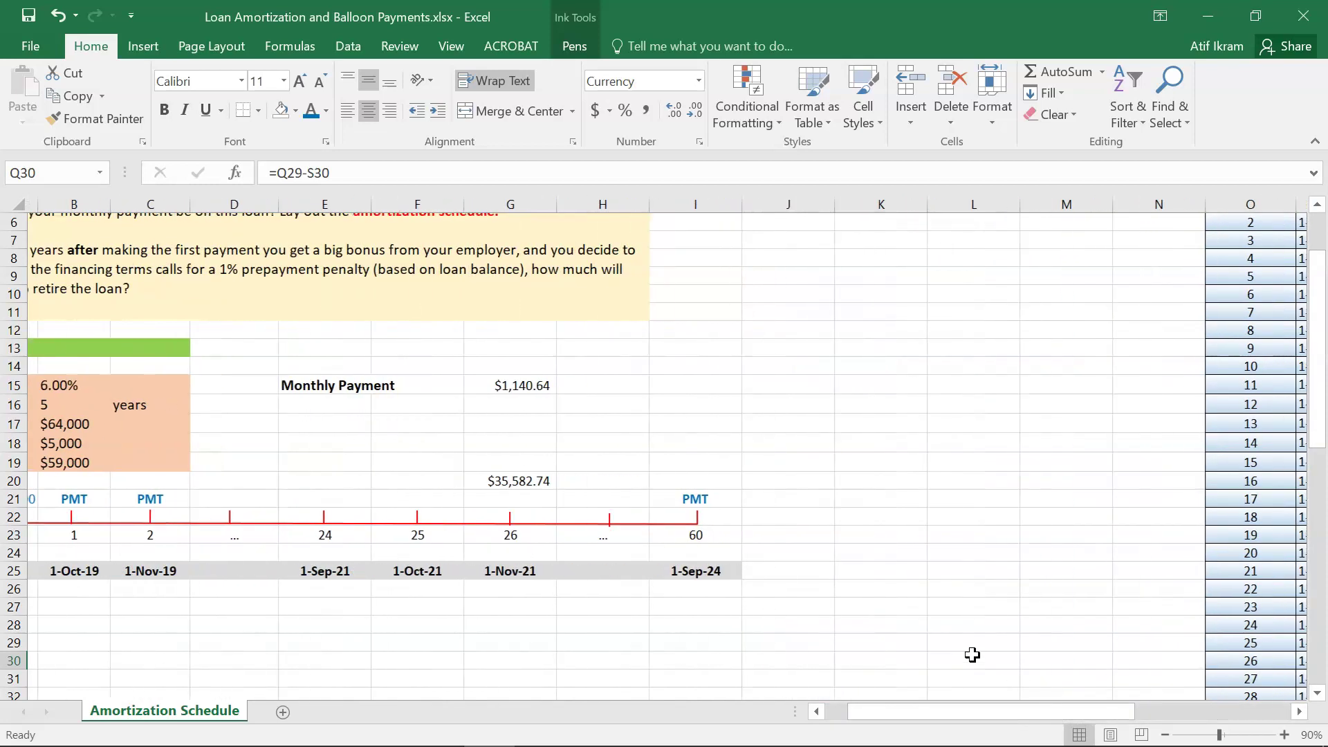